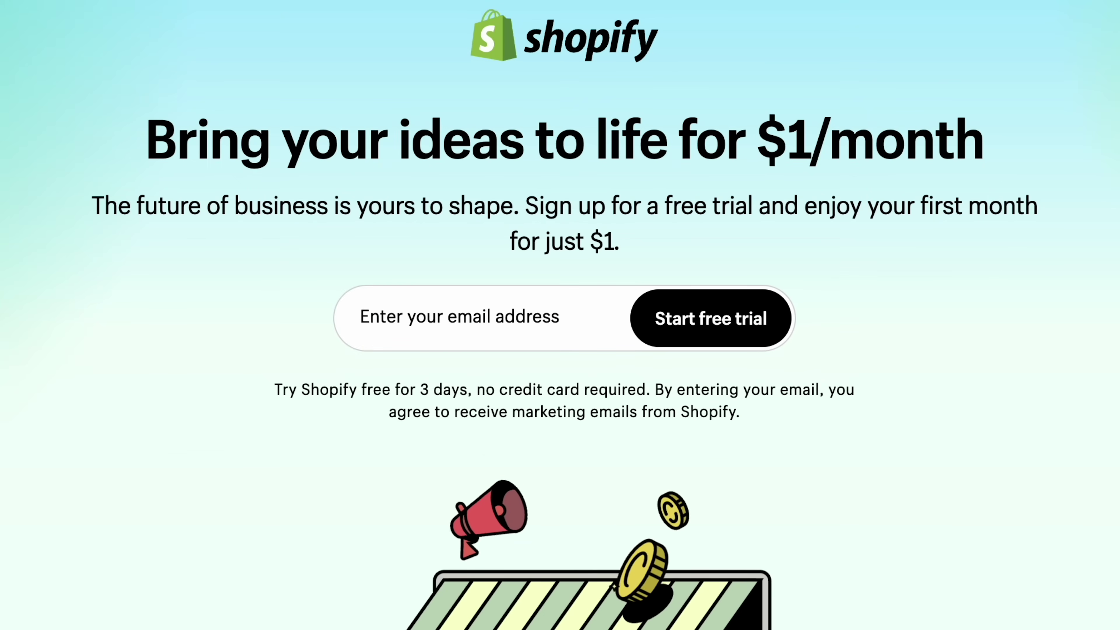
# - Start a Shopify free trial using an email address
pyautogui.click(459, 318)
pyautogui.write('yourname@gmail.com')
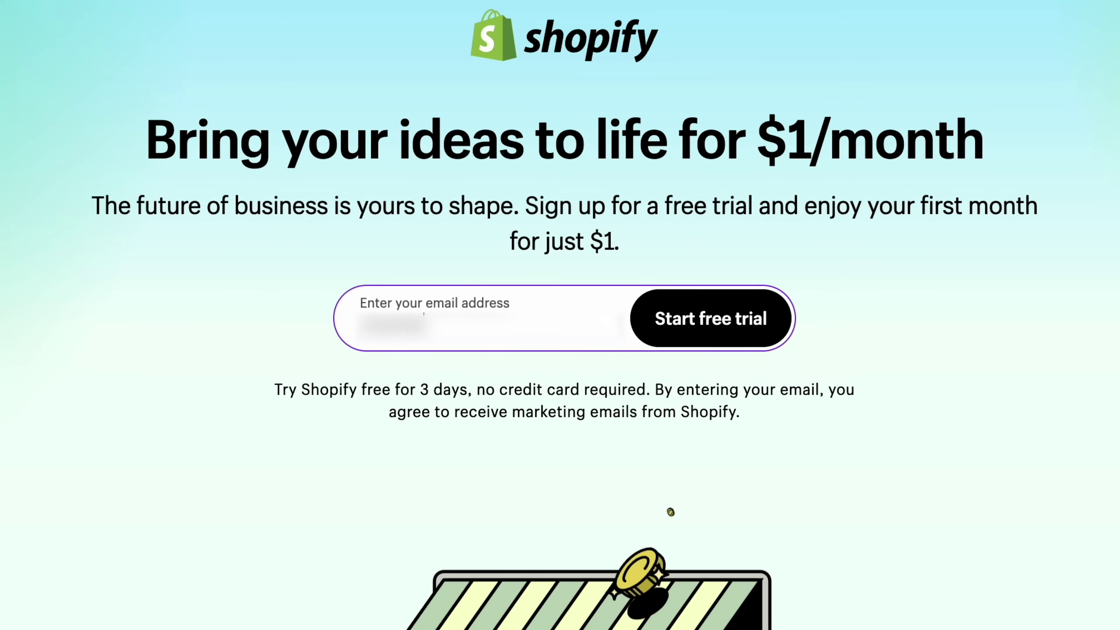
pyautogui.write('gmail.com')
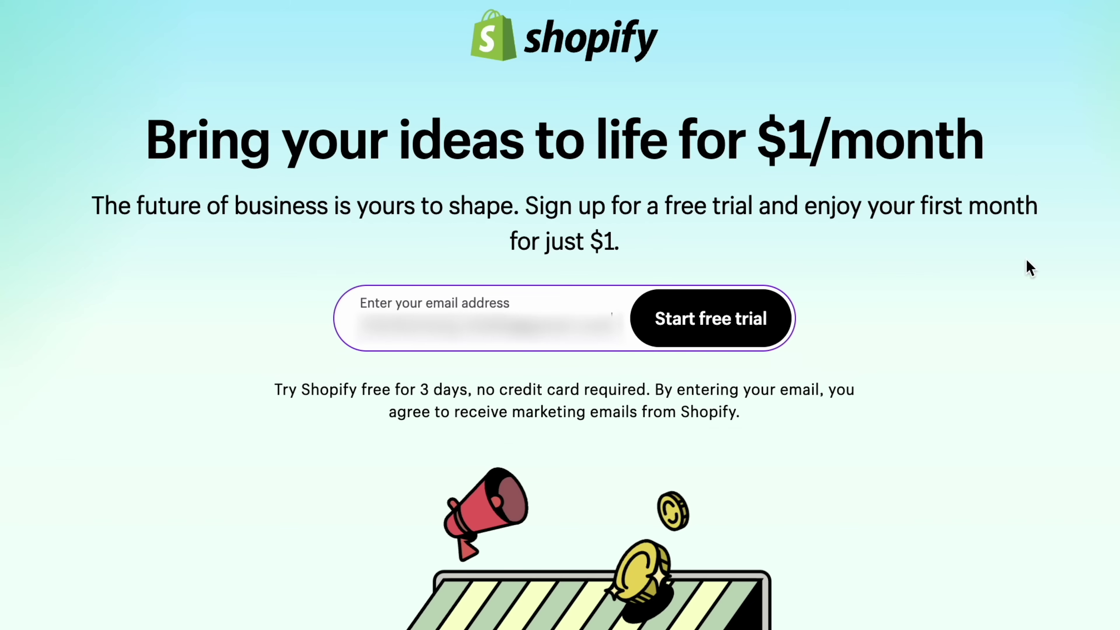
pyautogui.click(724, 336)
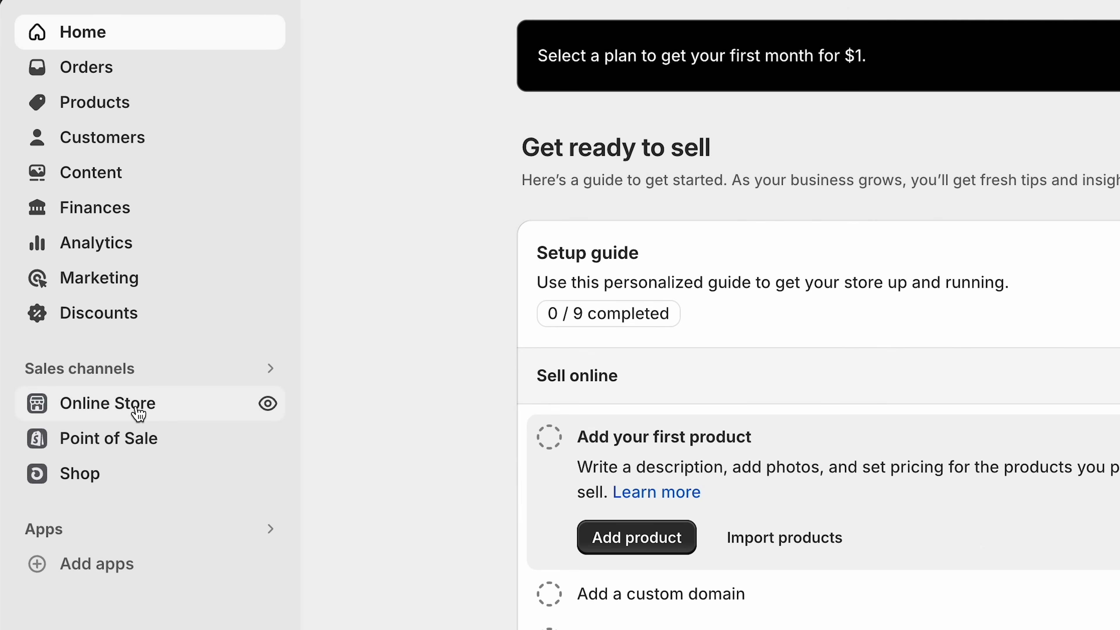
# - Go to the Online Store themes page and browse the free themes
pyautogui.click(139, 414)
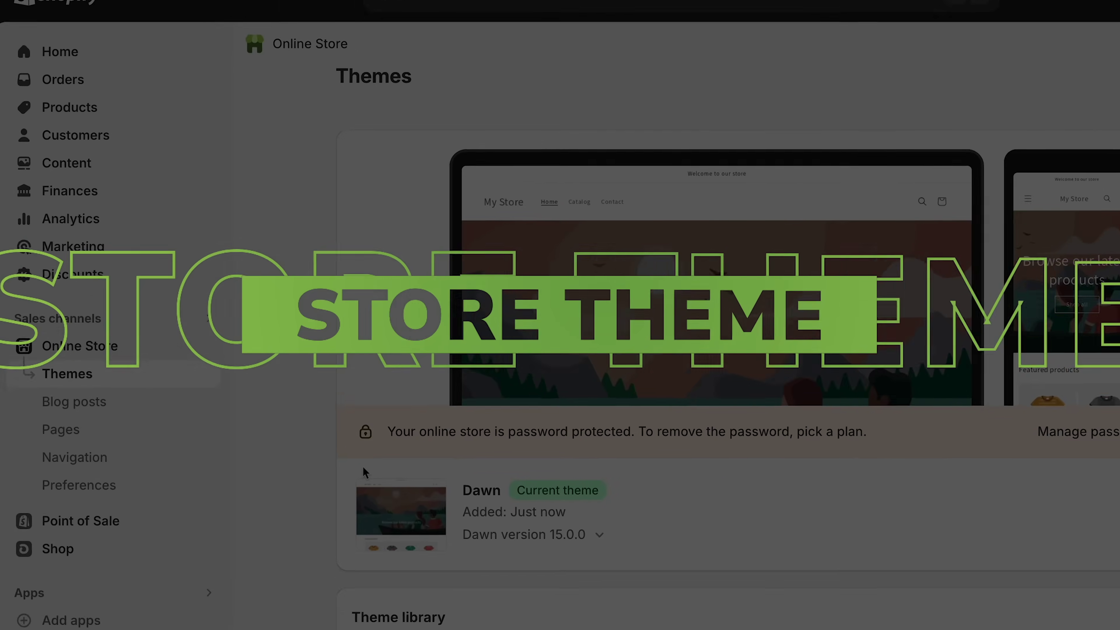
pyautogui.scroll(-3, 429, 416)
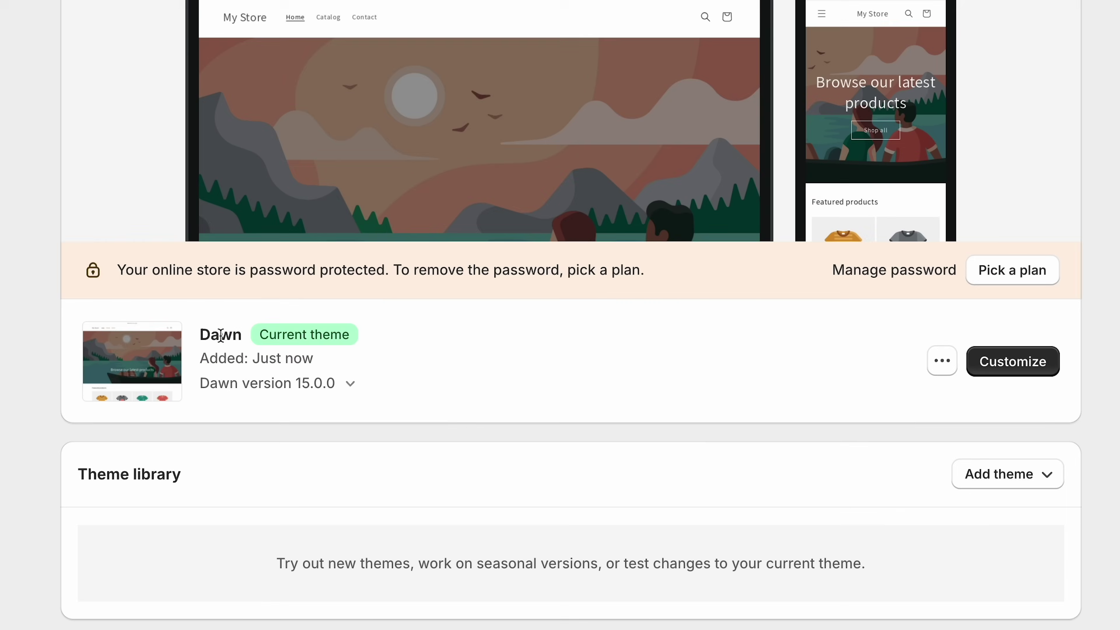
pyautogui.scroll(-4, 501, 427)
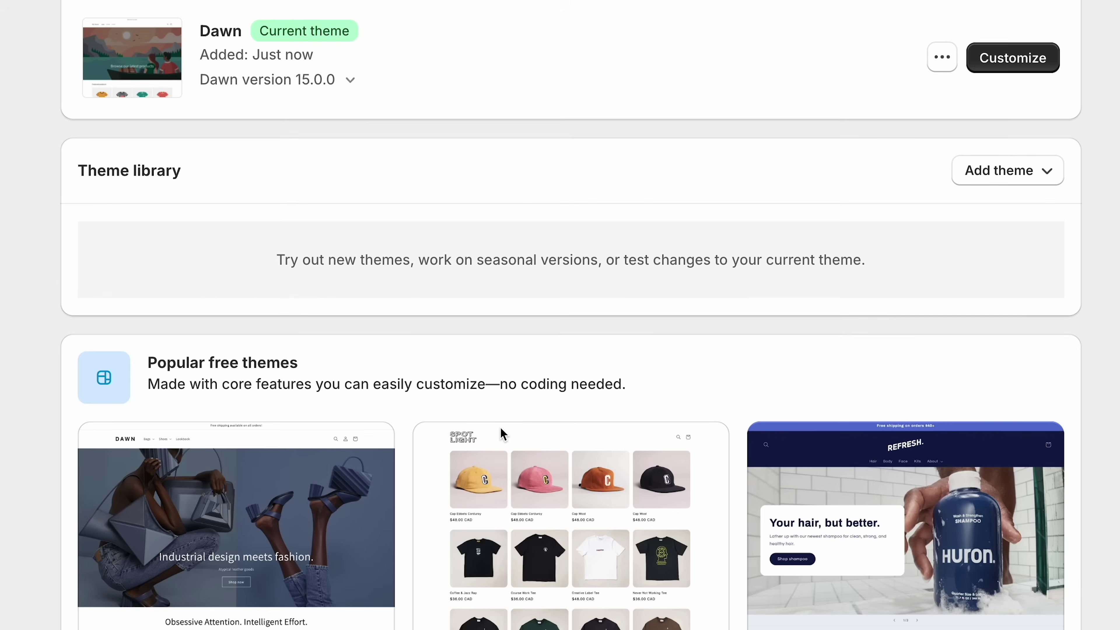
pyautogui.scroll(-3, 48, 517)
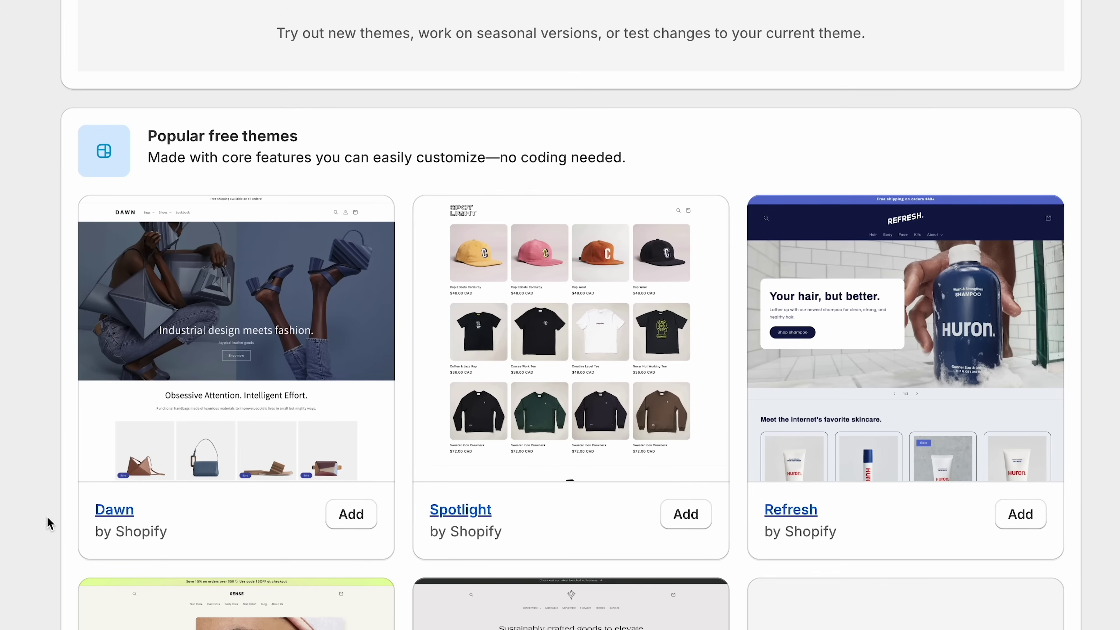
pyautogui.scroll(-5, 48, 517)
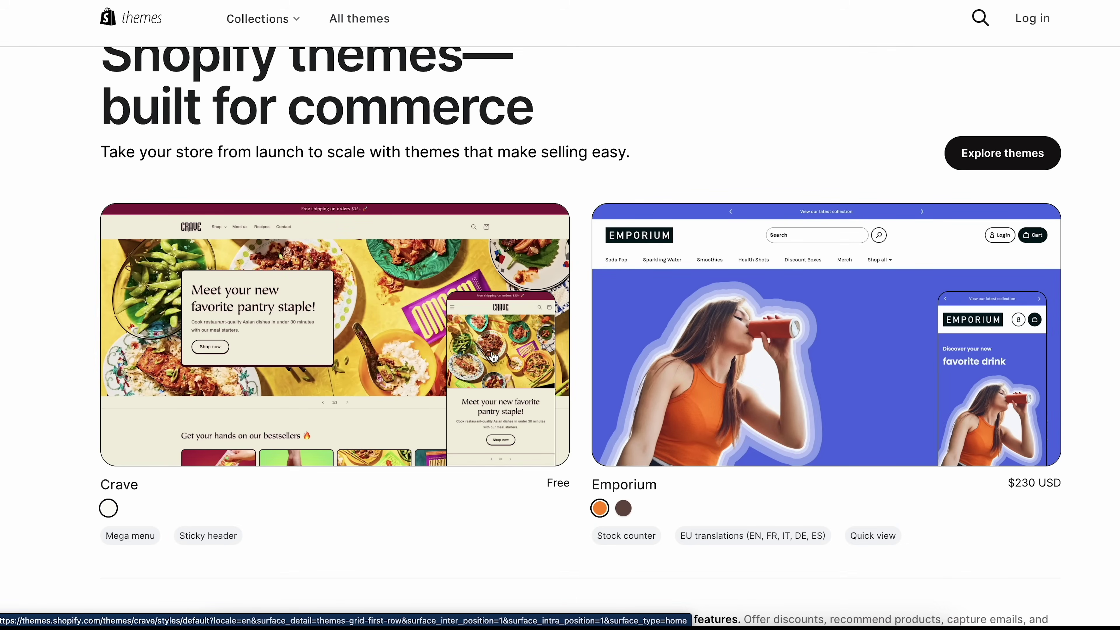
pyautogui.scroll(-15, 492, 356)
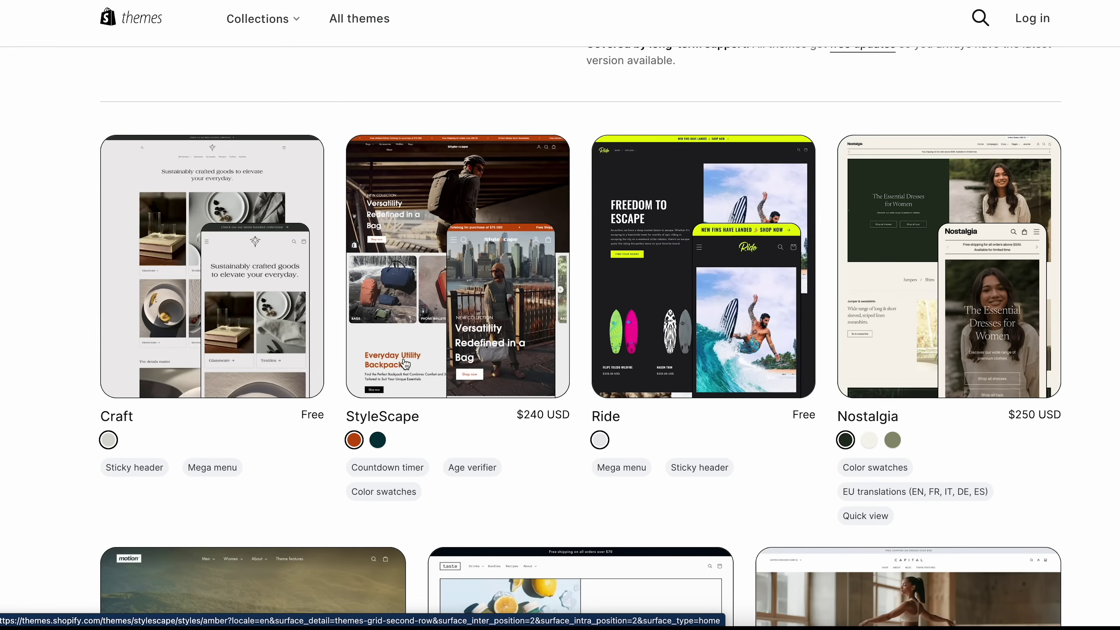
pyautogui.scroll(-1, 373, 71)
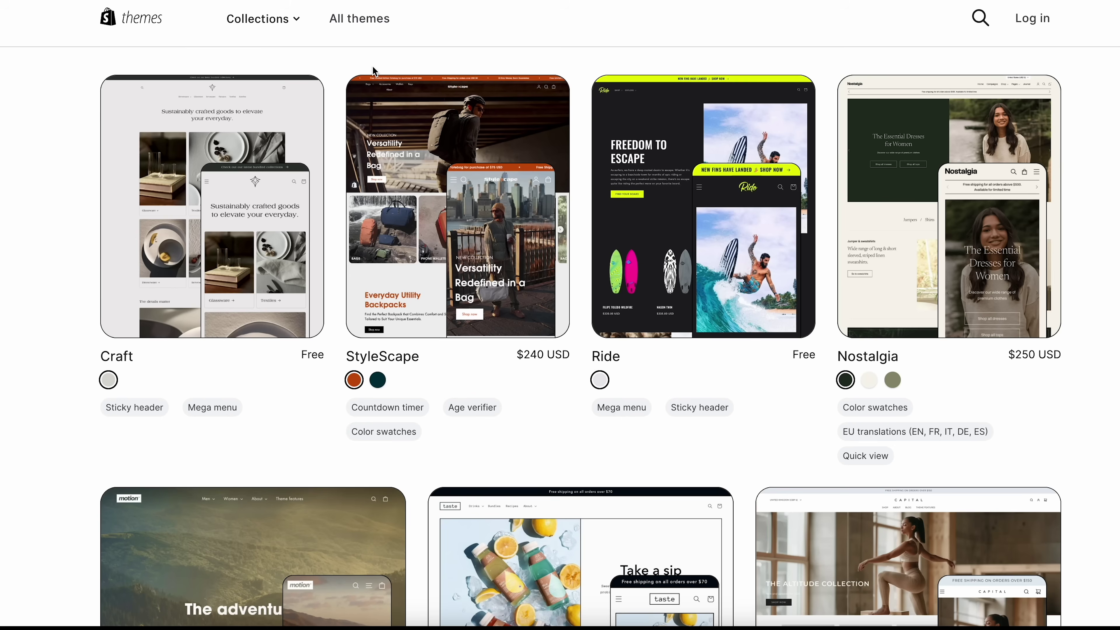
pyautogui.scroll(-3, 522, 275)
pyautogui.scroll(-7, 522, 276)
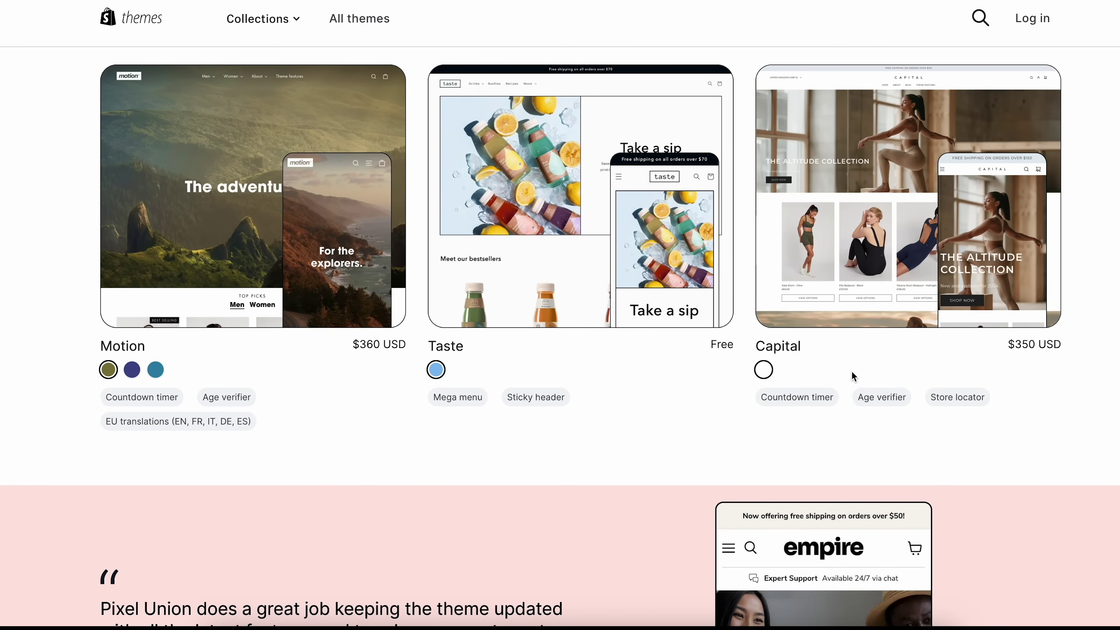
pyautogui.scroll(1, 854, 376)
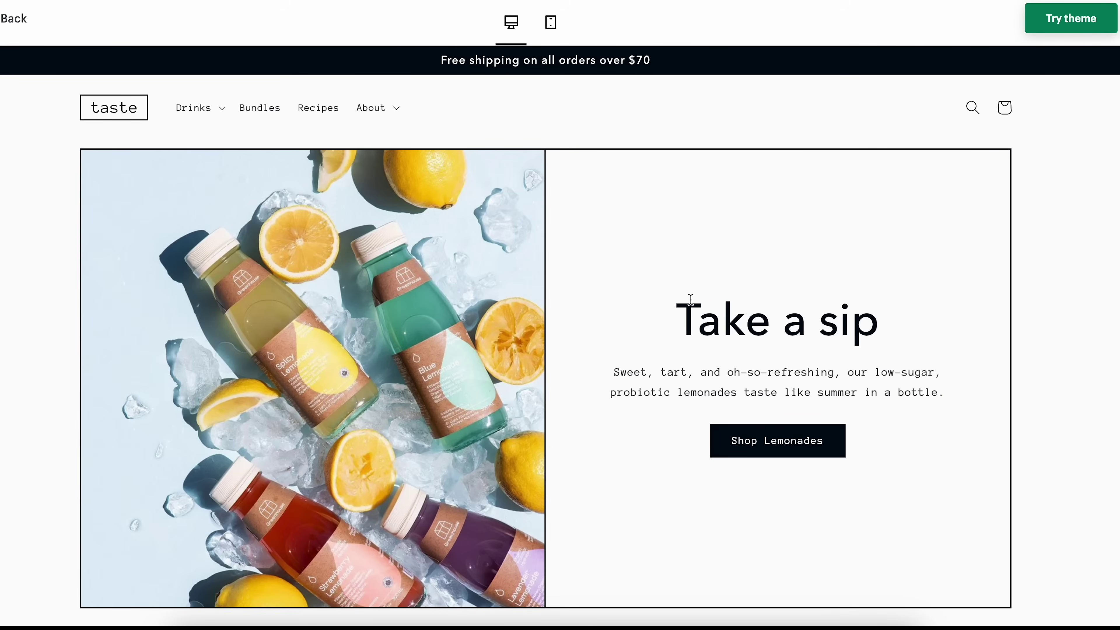
pyautogui.scroll(-15, 691, 300)
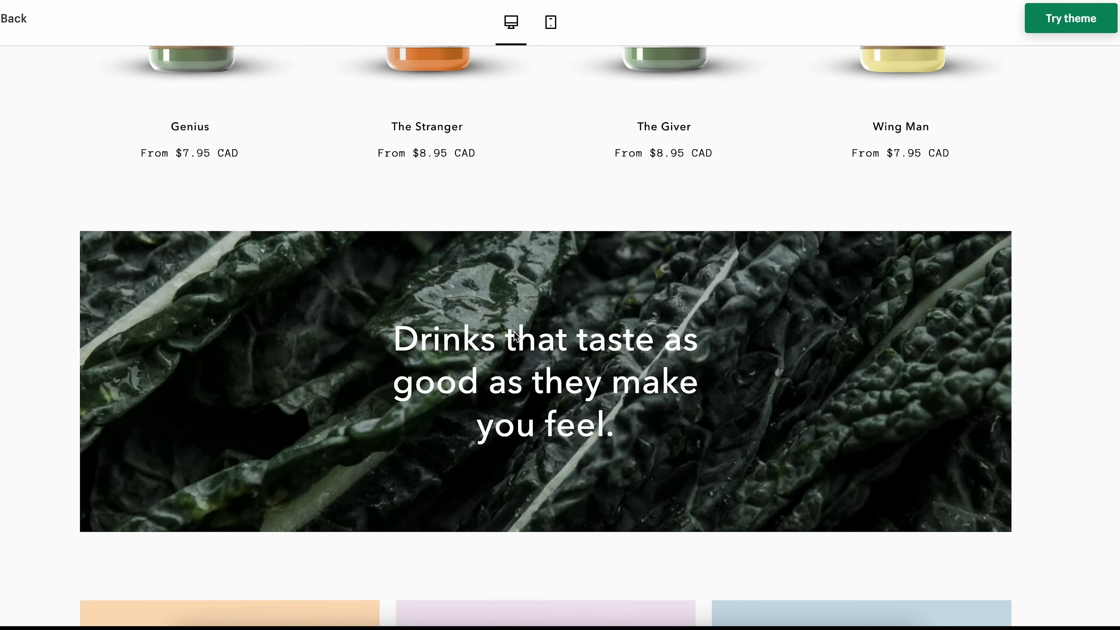
pyautogui.scroll(-4, 514, 332)
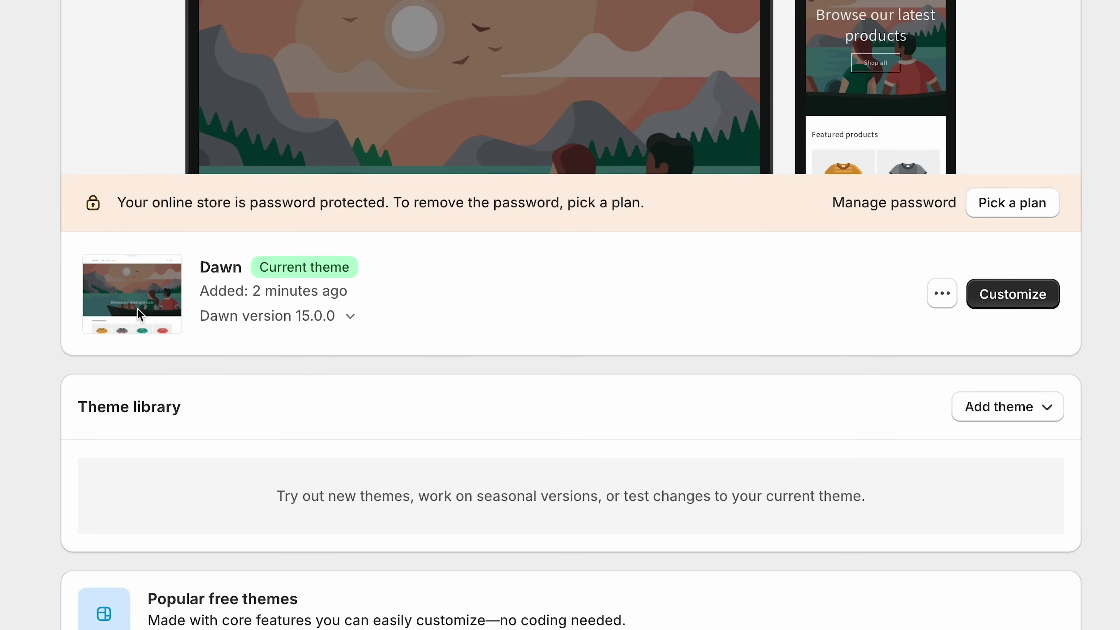
# - Customize the current Dawn theme in the theme editor
pyautogui.scroll(2, 930, 469)
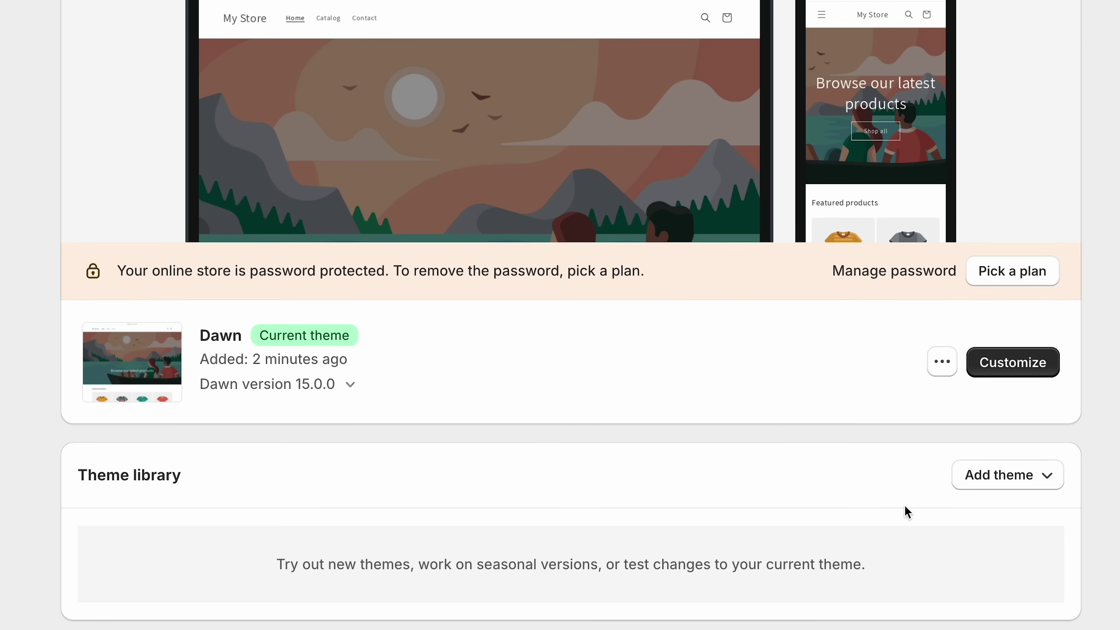
pyautogui.click(1022, 365)
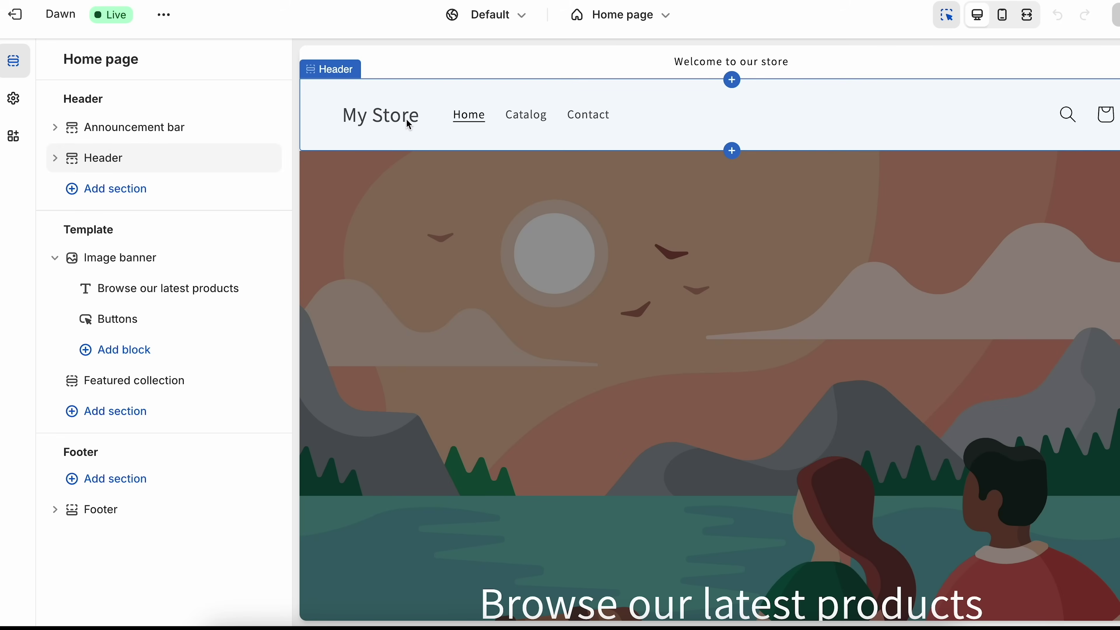
# - Make the uploaded Kosmo_logo_black.png the header logo at 80 px desktop width
pyautogui.click(372, 126)
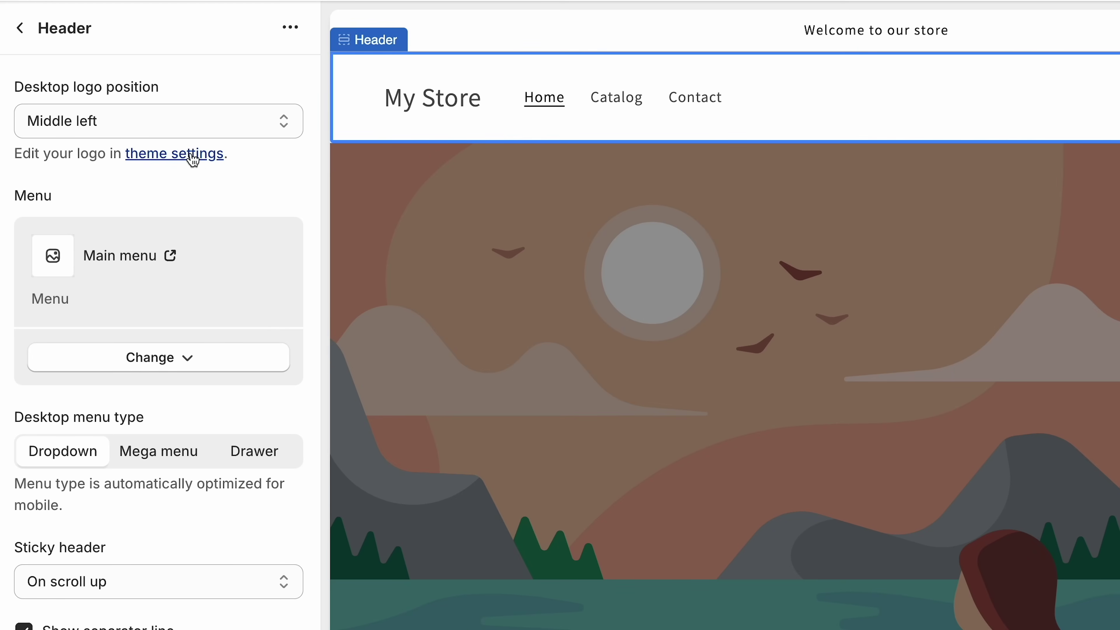
pyautogui.click(187, 154)
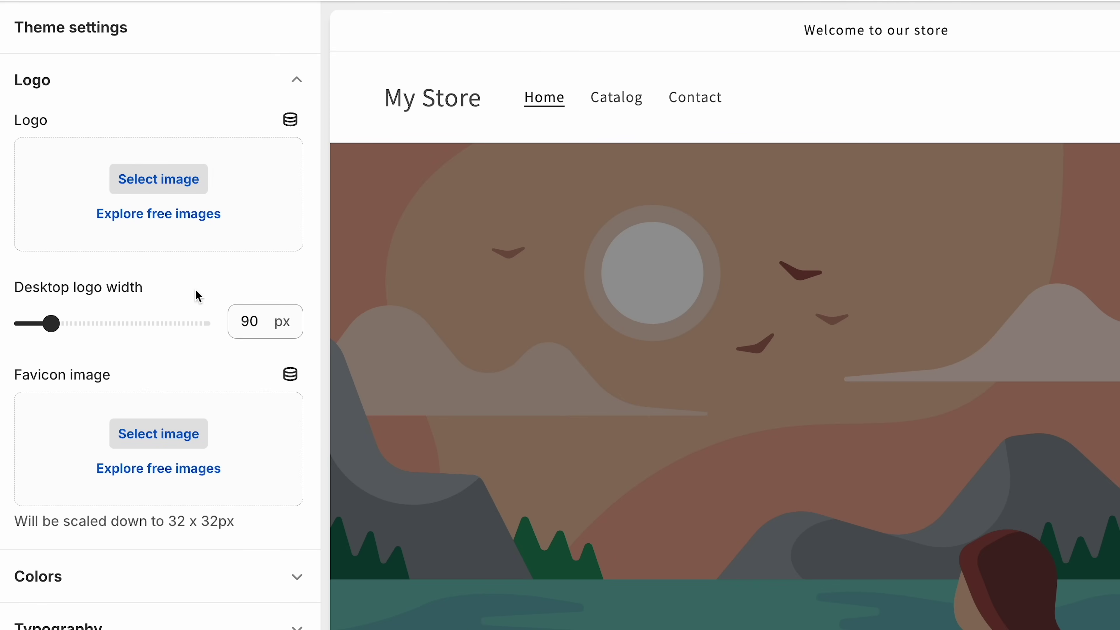
pyautogui.click(176, 180)
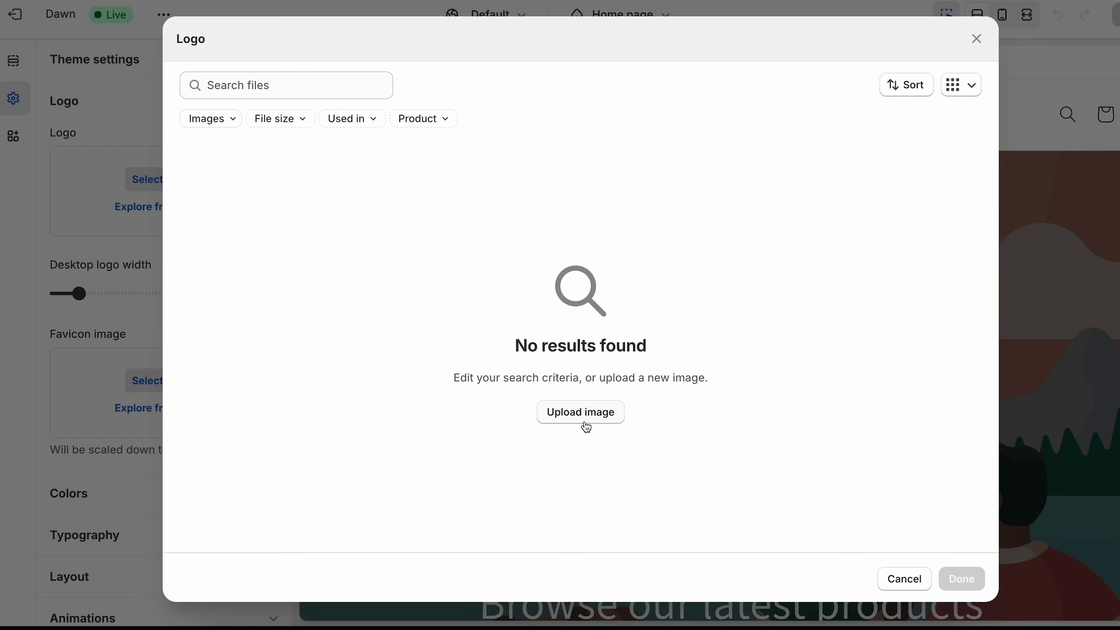
pyautogui.click(587, 427)
pyautogui.click(300, 210)
pyautogui.click(1000, 413)
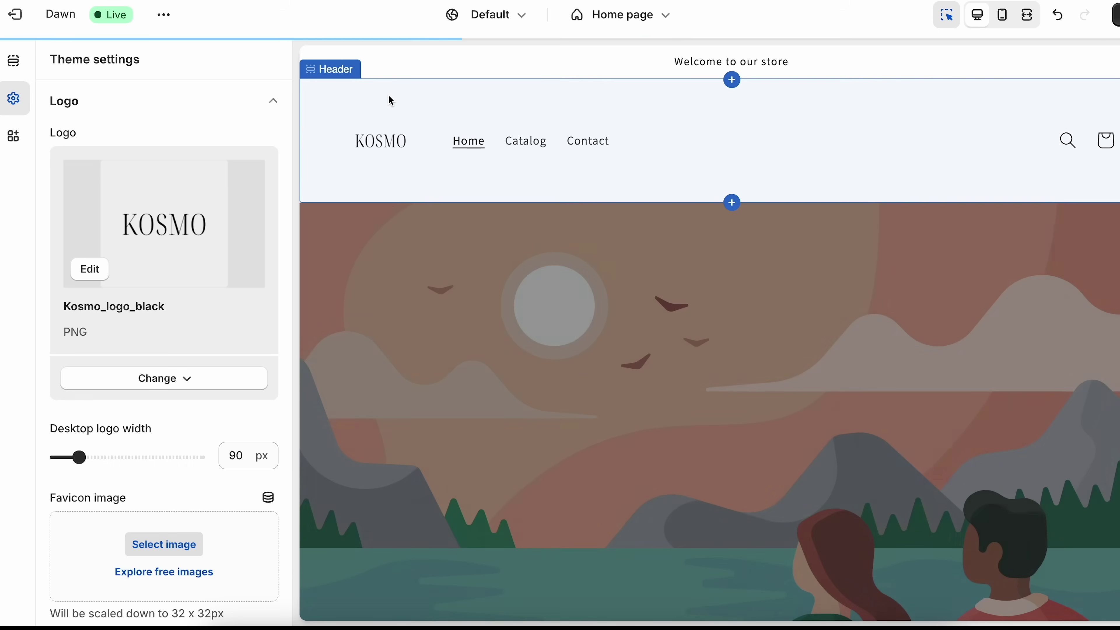
pyautogui.press('Left')
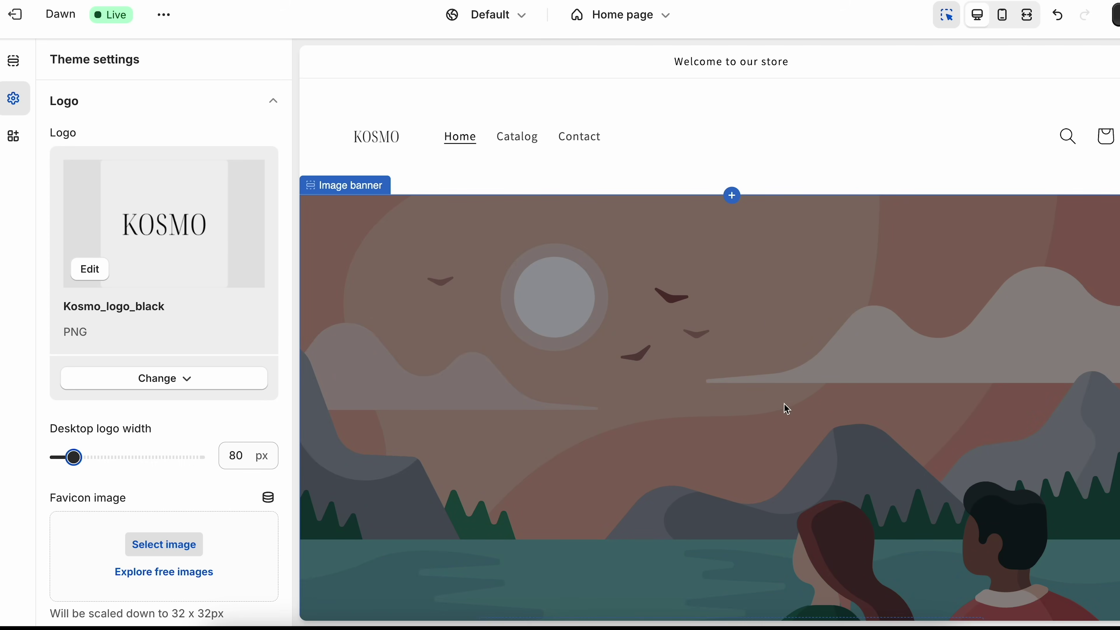
pyautogui.click(778, 410)
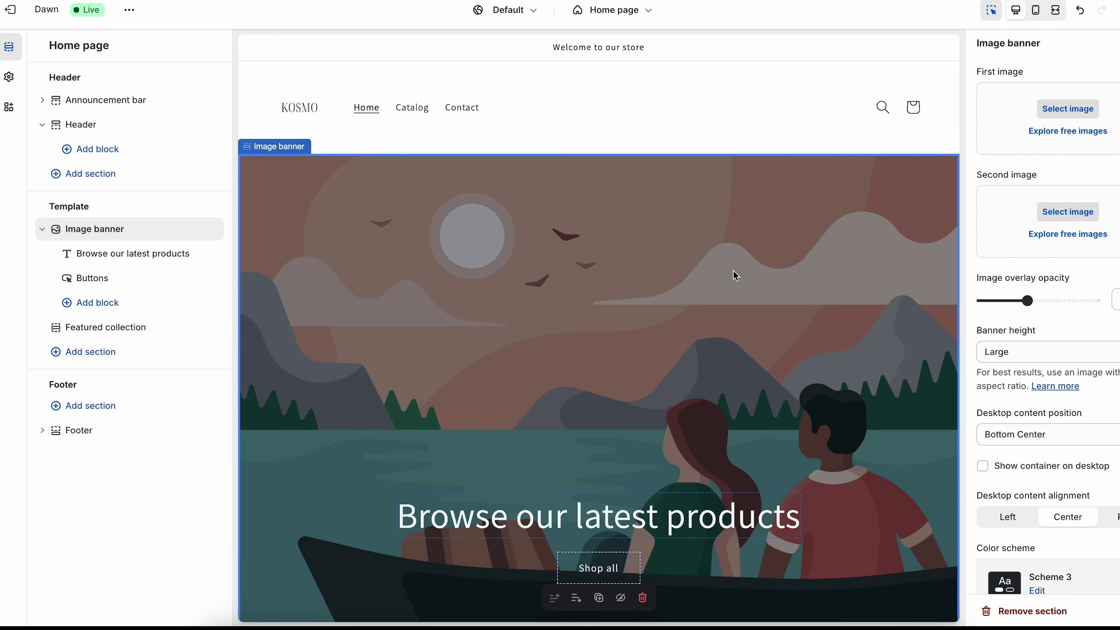
# - Upload Kosmo_Hero_Image and use it as the image banner's first image
pyautogui.scroll(-2, 733, 270)
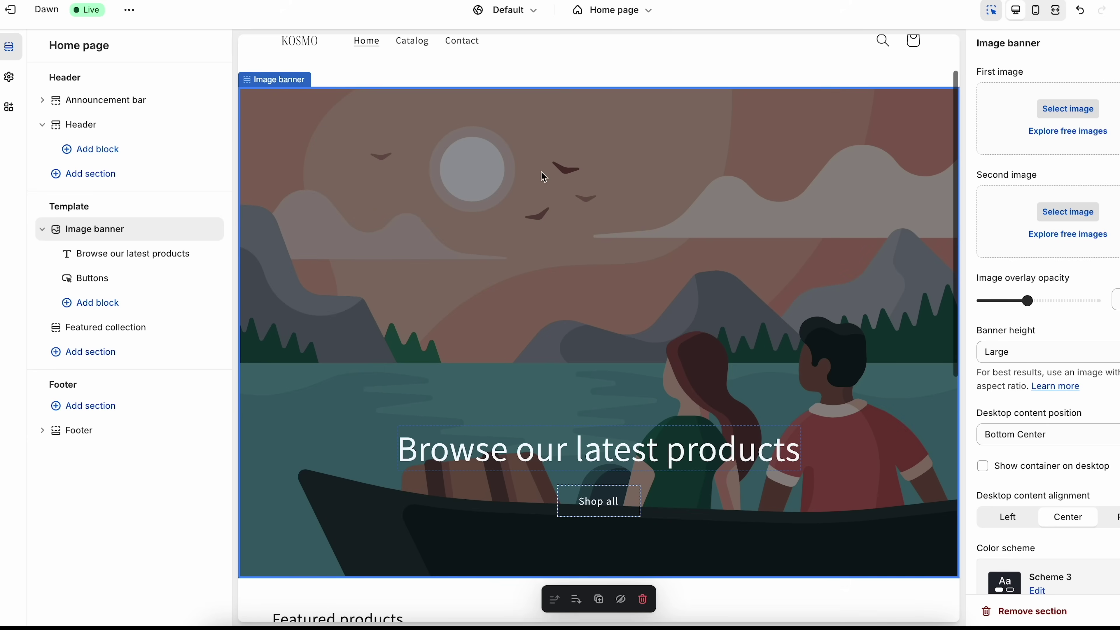
pyautogui.scroll(2, 750, 316)
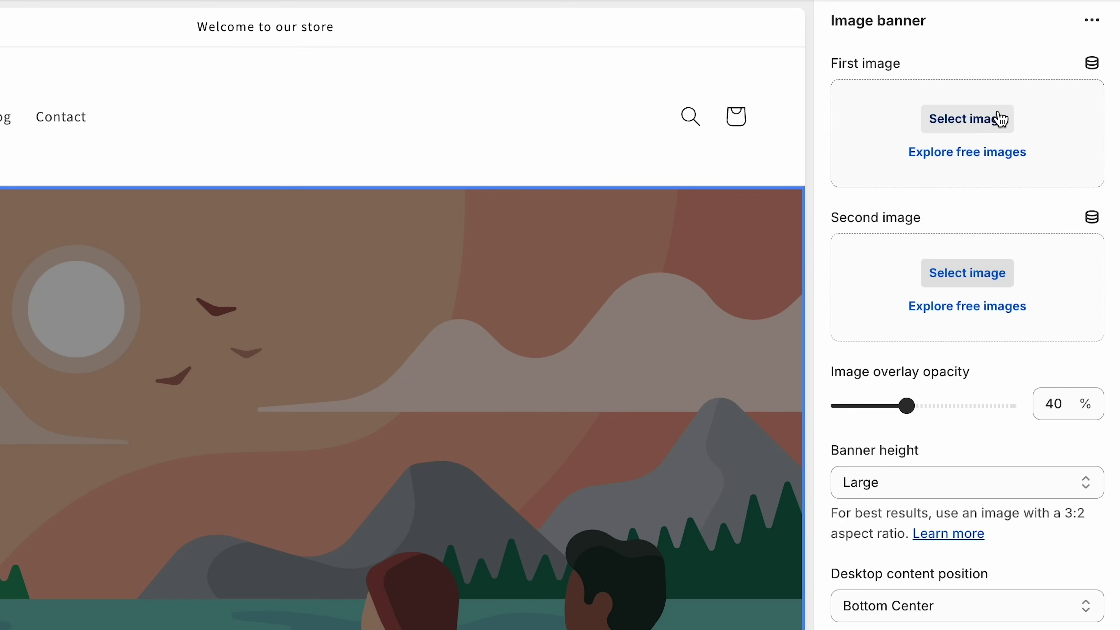
pyautogui.click(1000, 120)
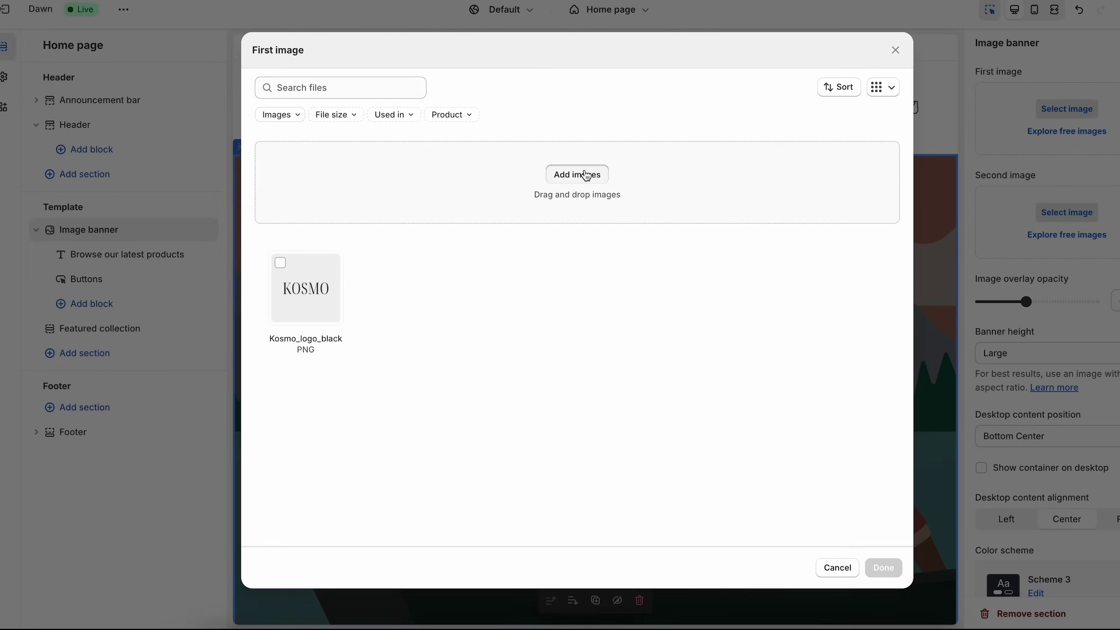
pyautogui.click(238, 215)
pyautogui.click(1010, 414)
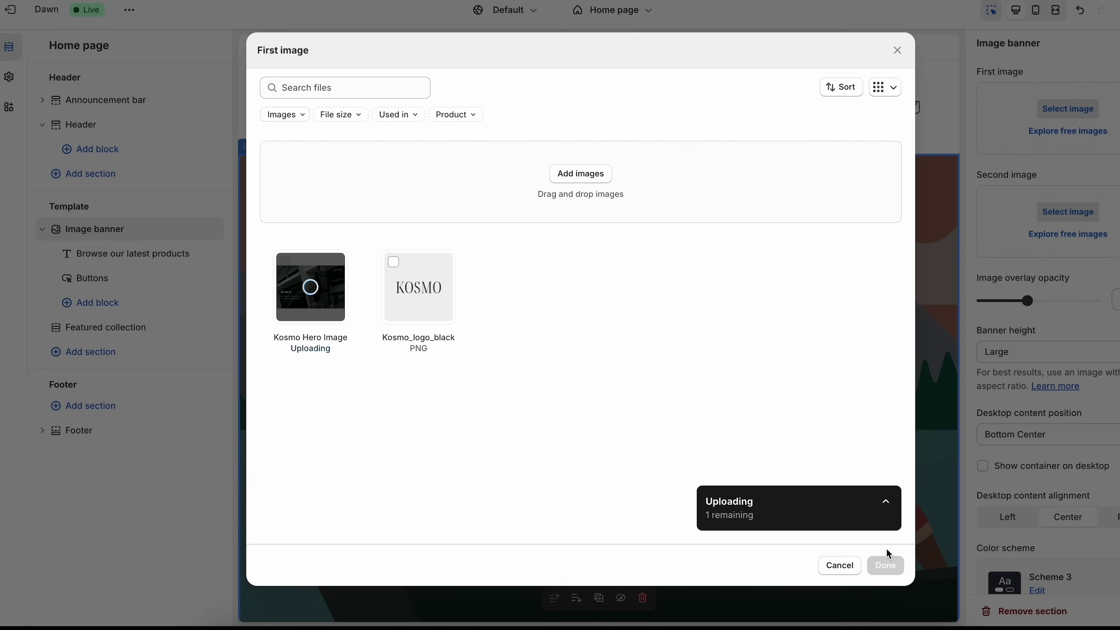
pyautogui.click(885, 563)
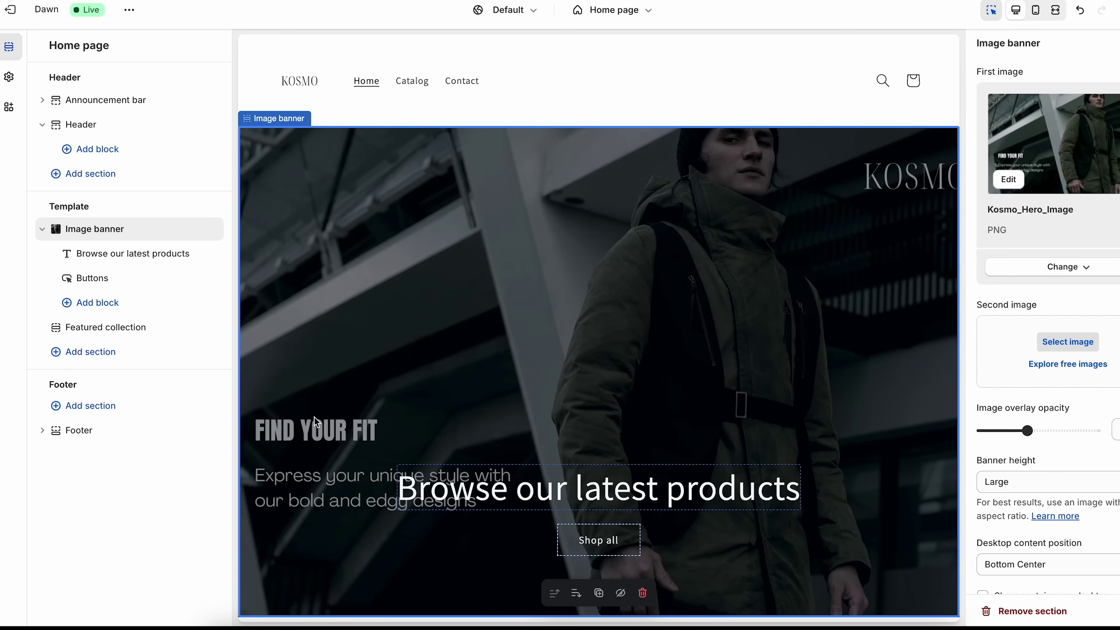
# - Delete the banner's Heading block, keeping the Shop all button block
pyautogui.click(643, 495)
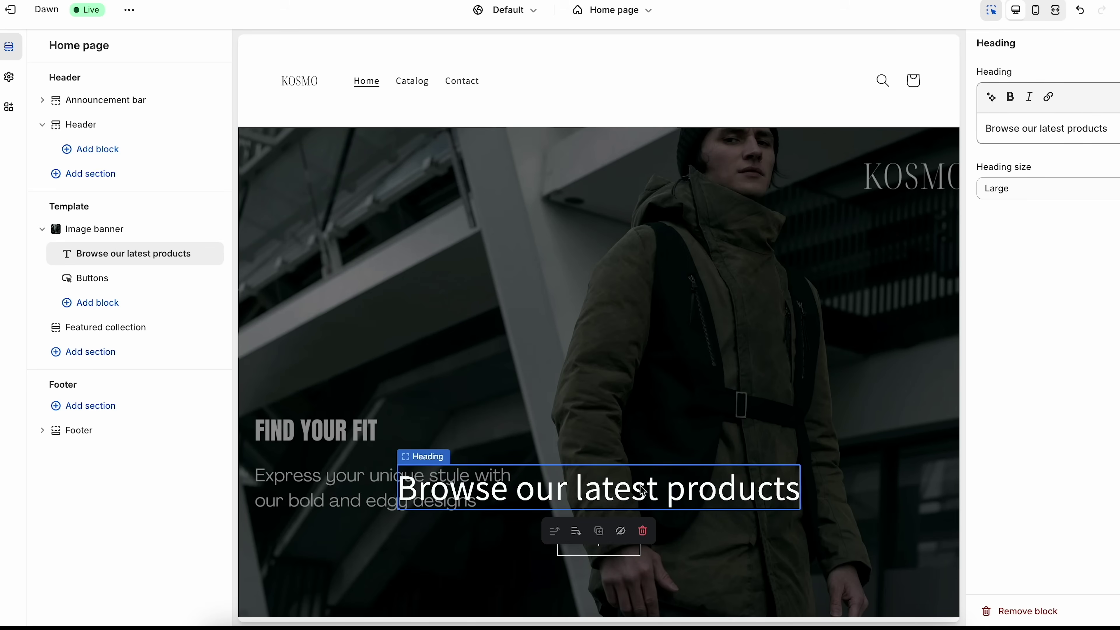
pyautogui.click(643, 531)
pyautogui.scroll(-1, 615, 545)
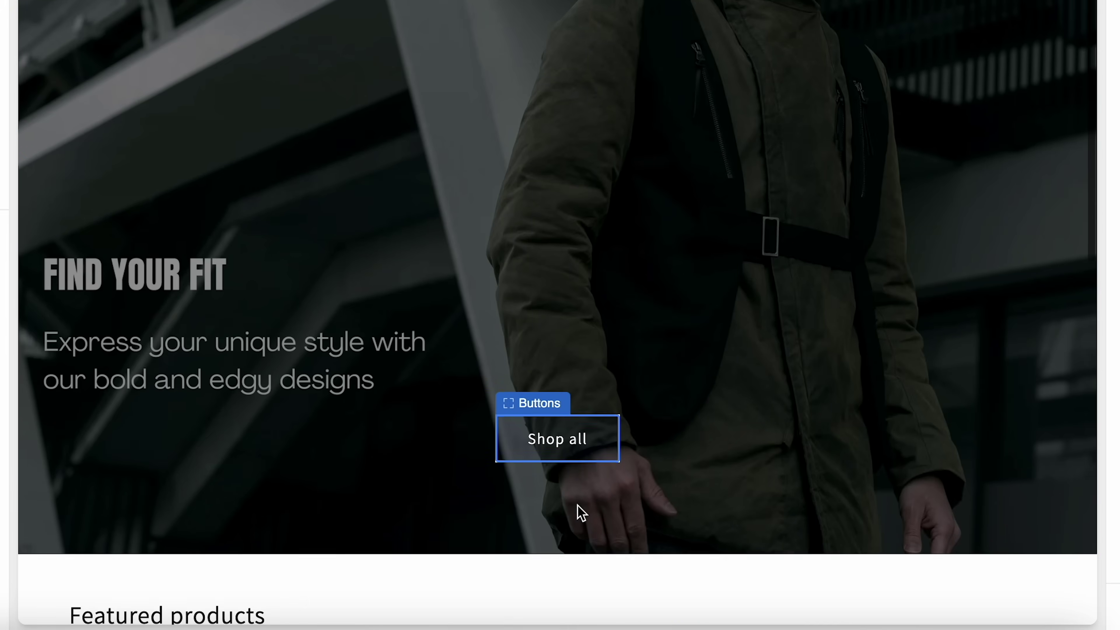
pyautogui.click(622, 492)
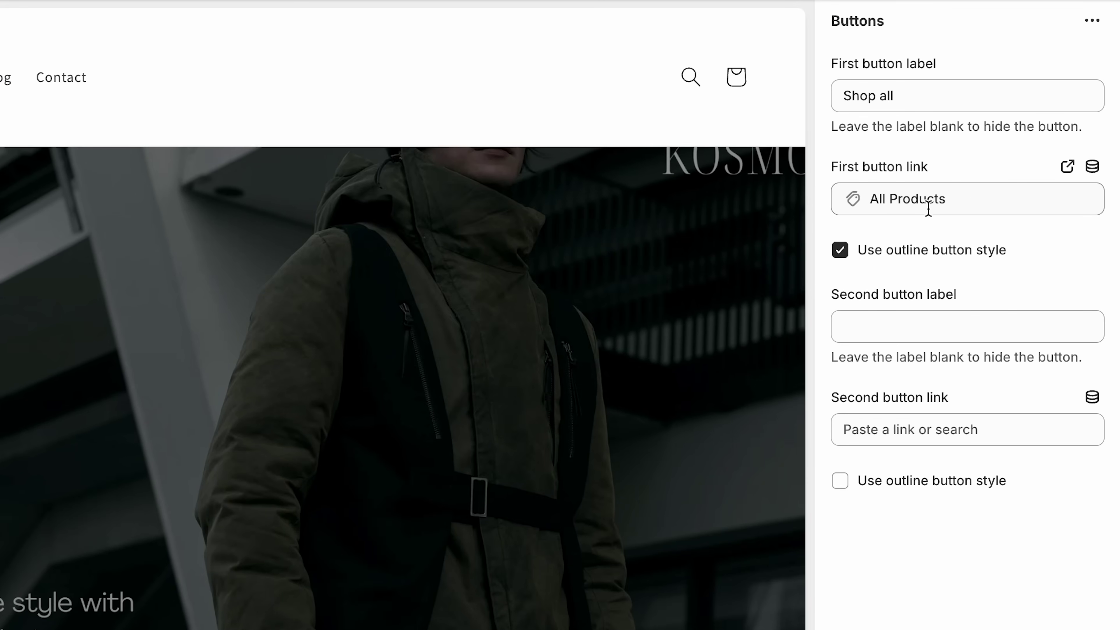
# - Browse free stock images from the image banner settings
pyautogui.click(700, 475)
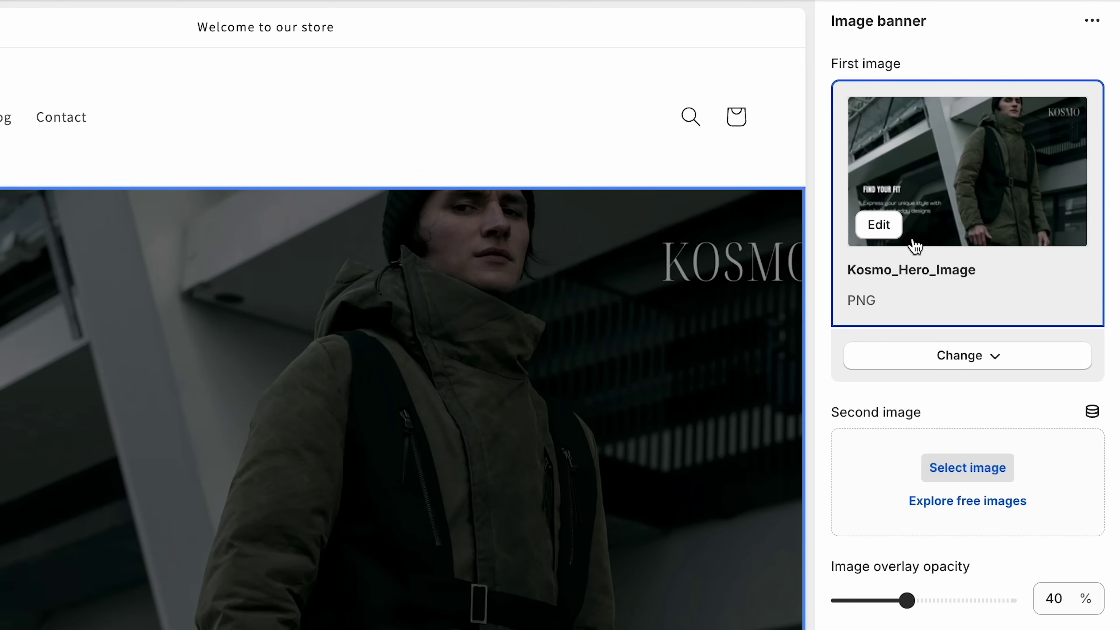
pyautogui.scroll(-2, 1010, 483)
pyautogui.click(973, 447)
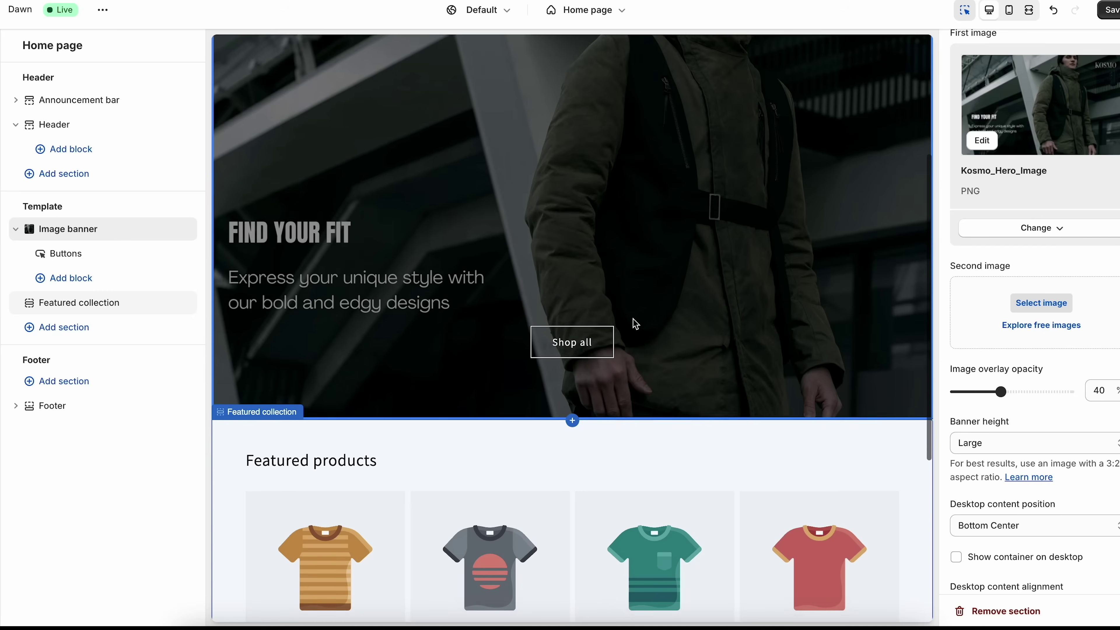
# - Add an Image with text section below Featured collection on the home page
pyautogui.scroll(-3, 636, 320)
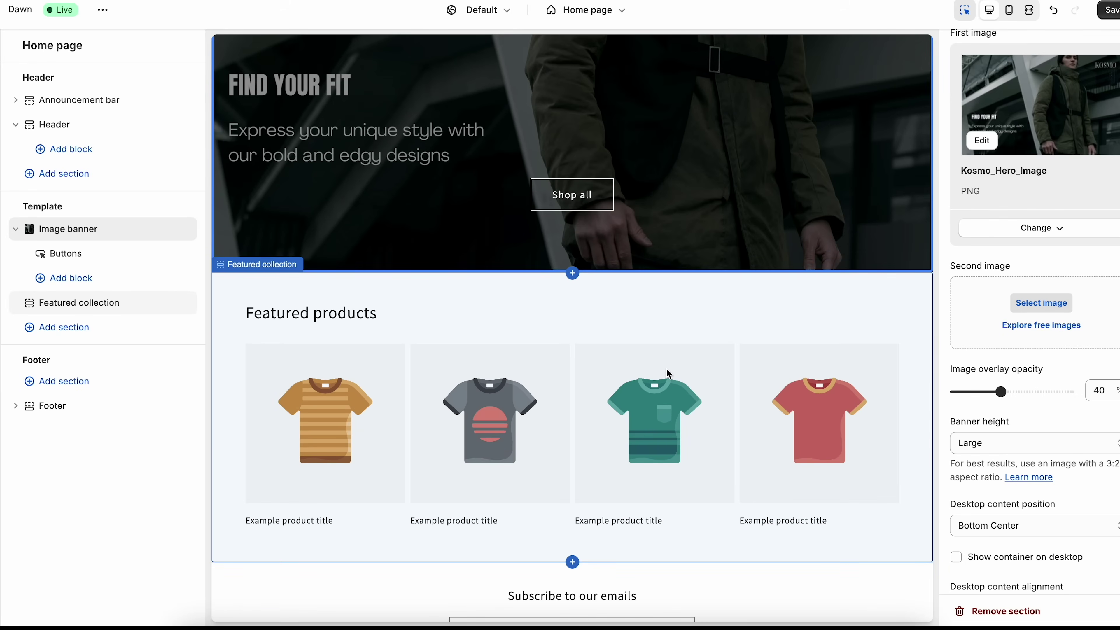
pyautogui.scroll(-2, 603, 392)
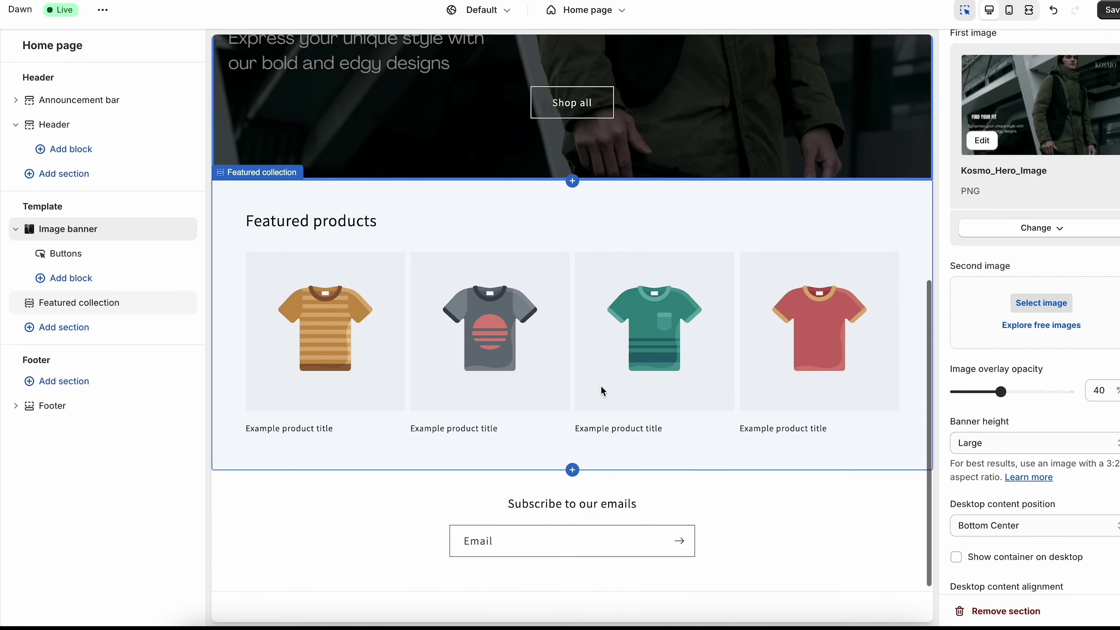
pyautogui.moveTo(119, 318)
pyautogui.mouseDown()
pyautogui.moveTo(111, 290)
pyautogui.moveTo(101, 311)
pyautogui.mouseUp()
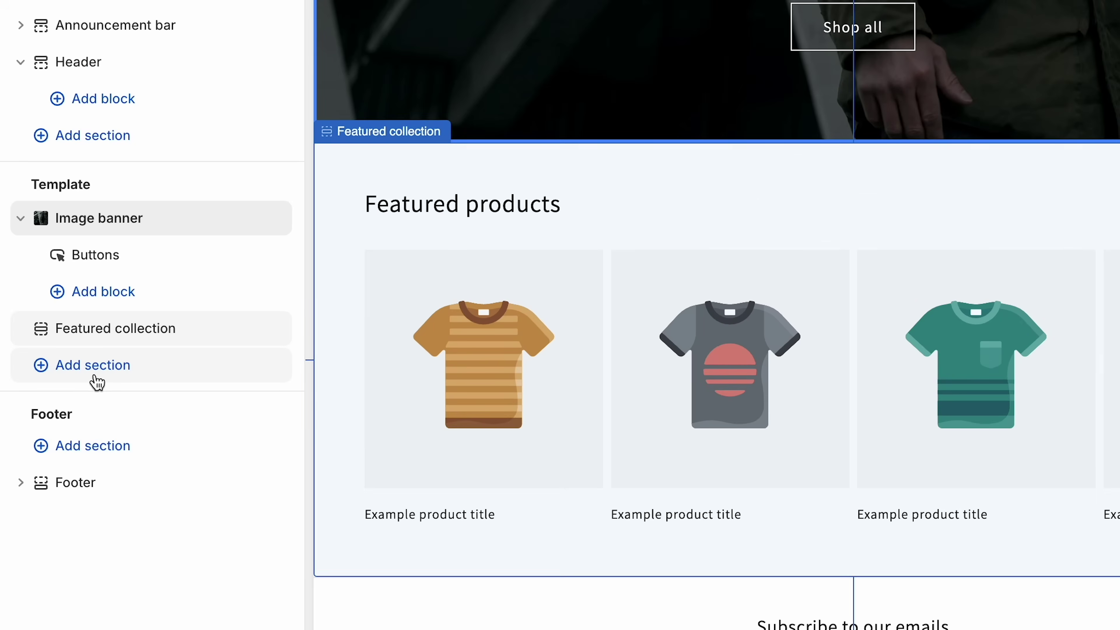
pyautogui.click(75, 367)
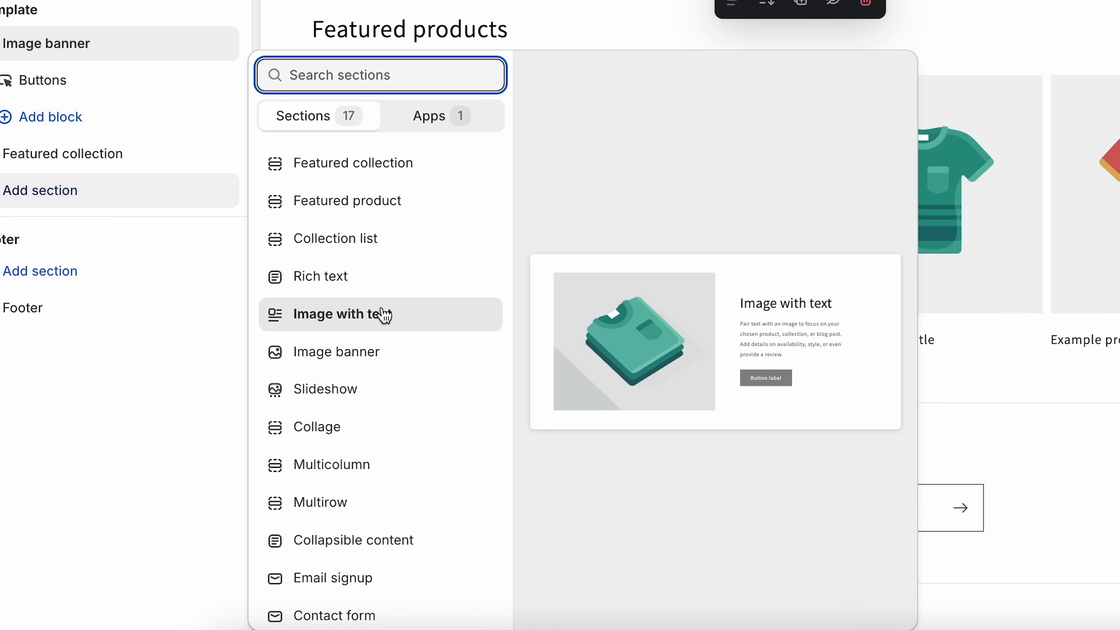
pyautogui.click(413, 316)
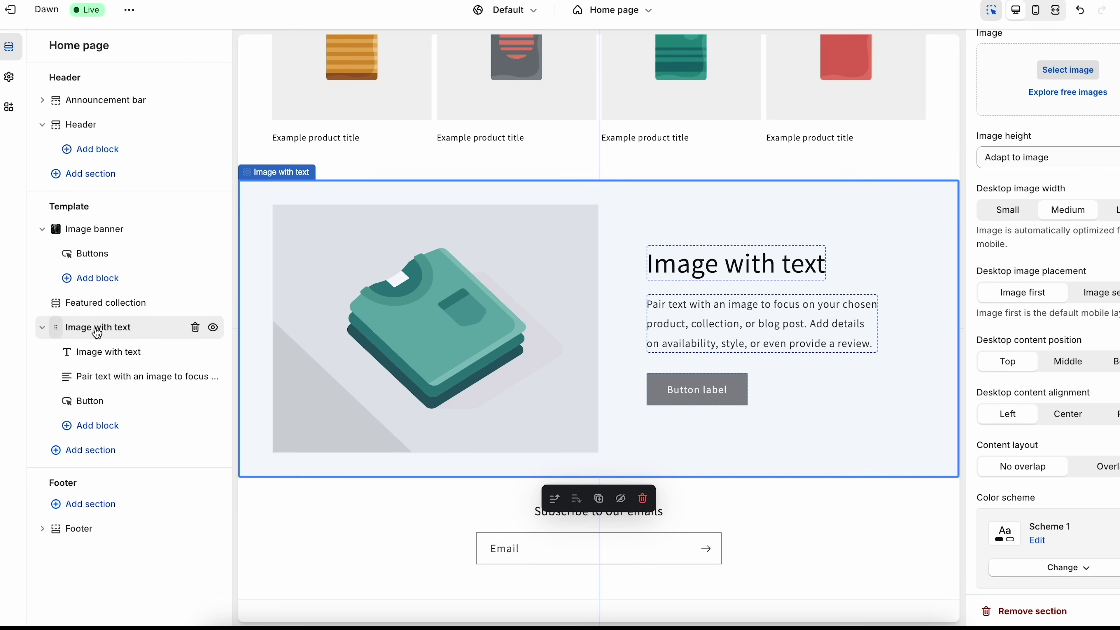
pyautogui.moveTo(57, 335); pyautogui.dragTo(141, 307)
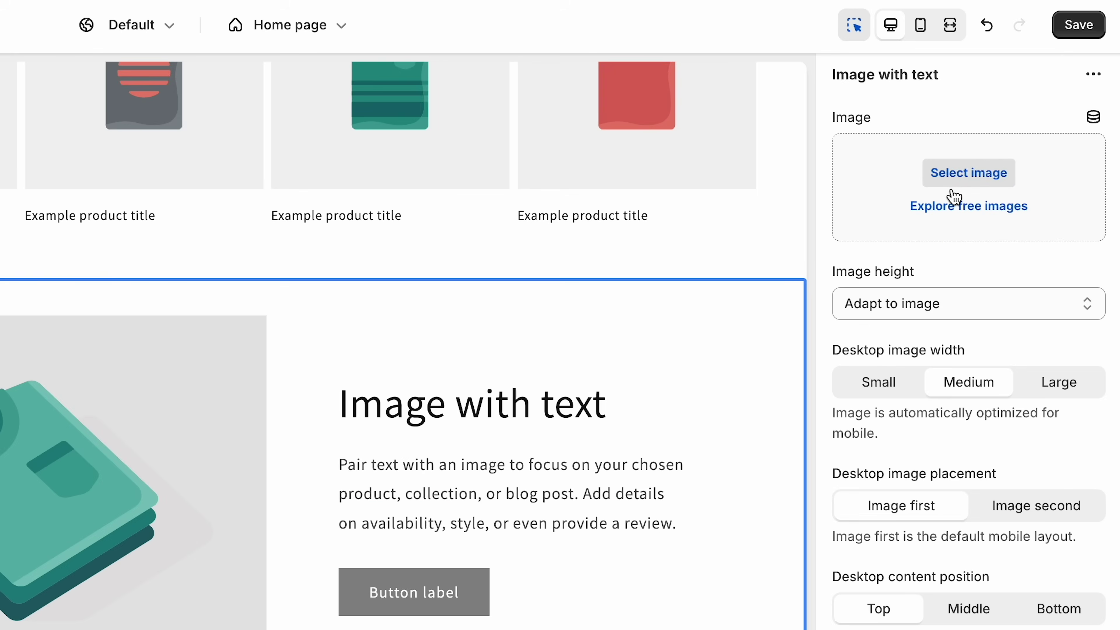
# - Upload the white KOSMO sweater image into the Image with text section
pyautogui.click(972, 178)
pyautogui.click(237, 268)
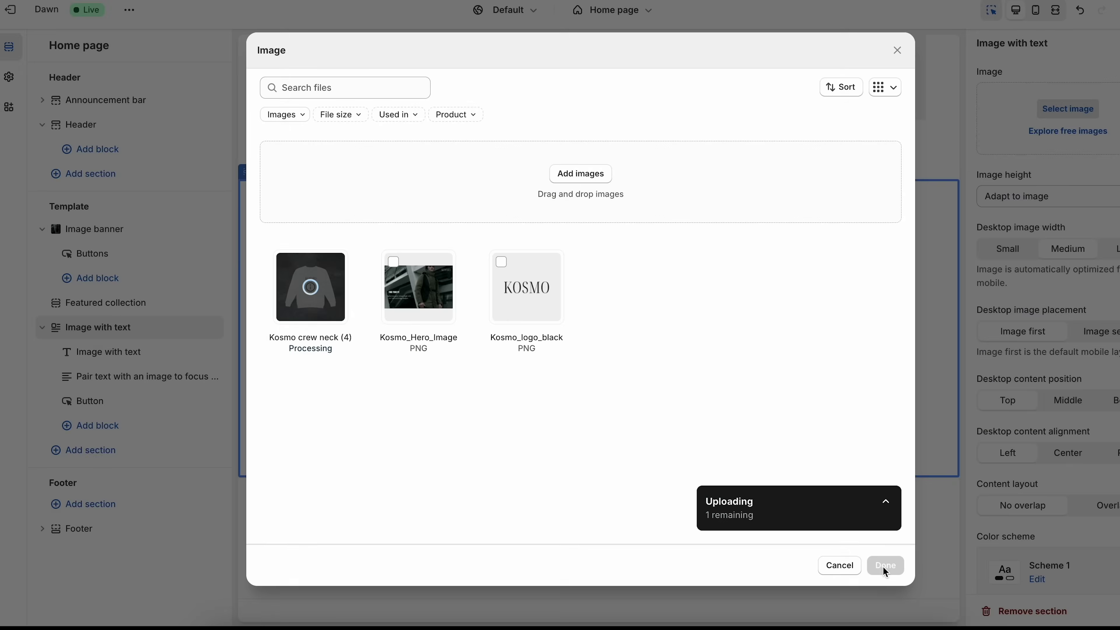
pyautogui.click(886, 565)
pyautogui.click(761, 271)
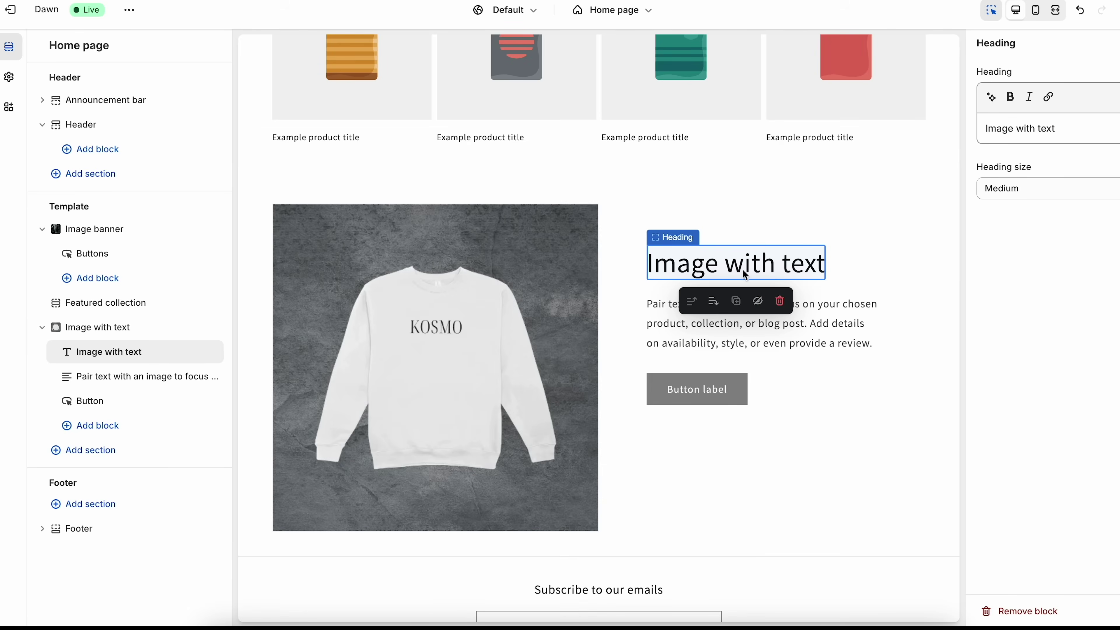
# - AI-generate body text from 'our best seller, white long sleeve t, simple logo, 100% cotton' and apply the first suggestion
pyautogui.click(802, 360)
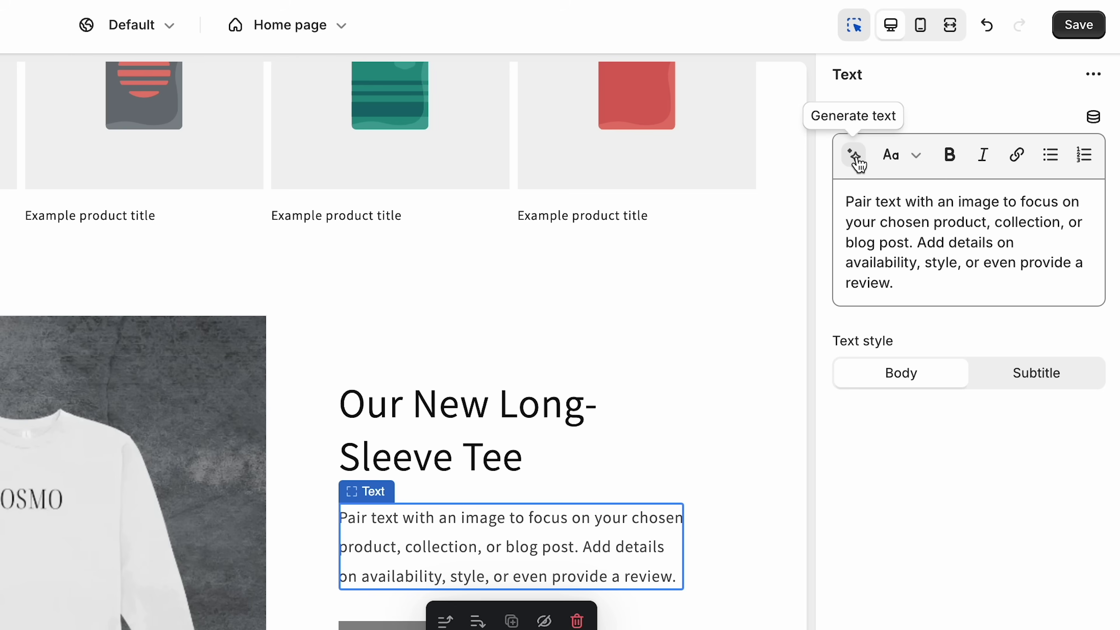
pyautogui.click(922, 264)
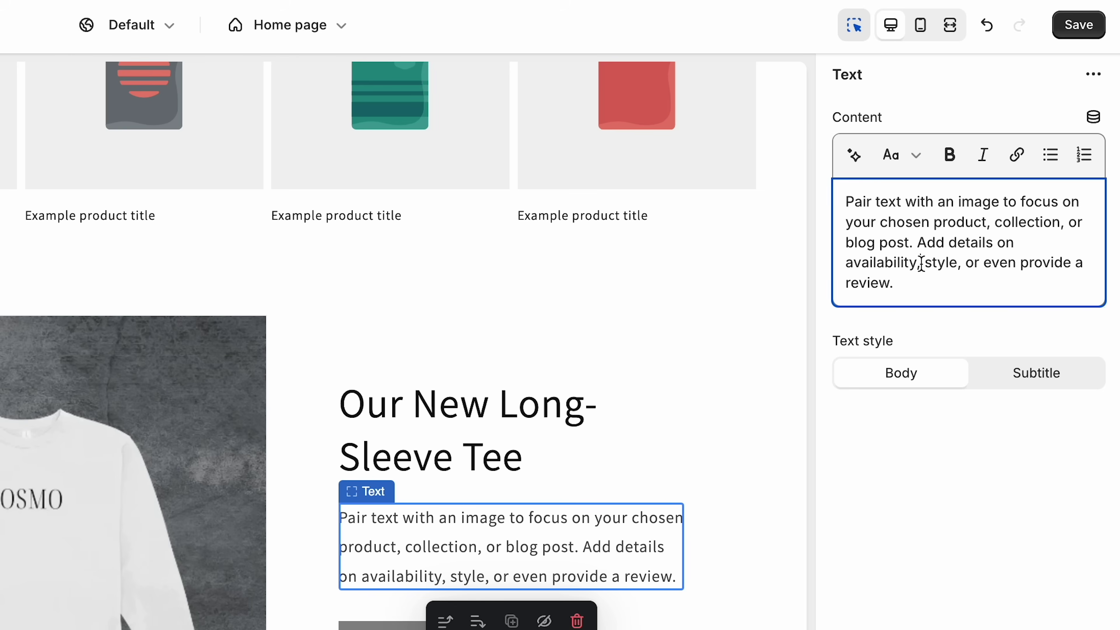
pyautogui.click(854, 155)
pyautogui.write('our best seller, white long sleeve t, simple logo, 100% cotton')
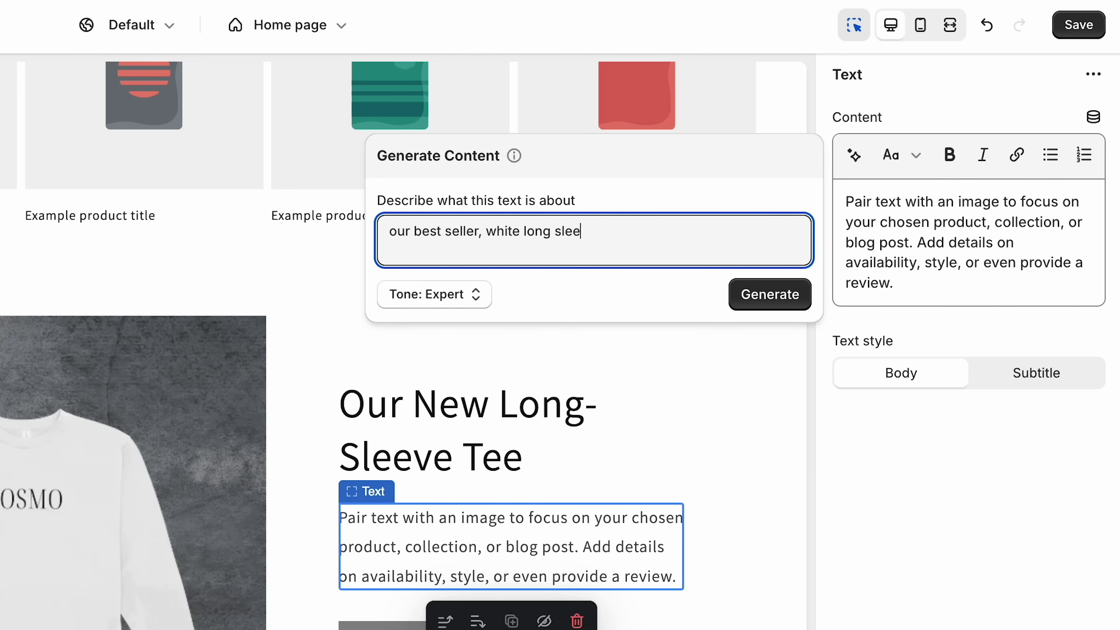
pyautogui.click(427, 301)
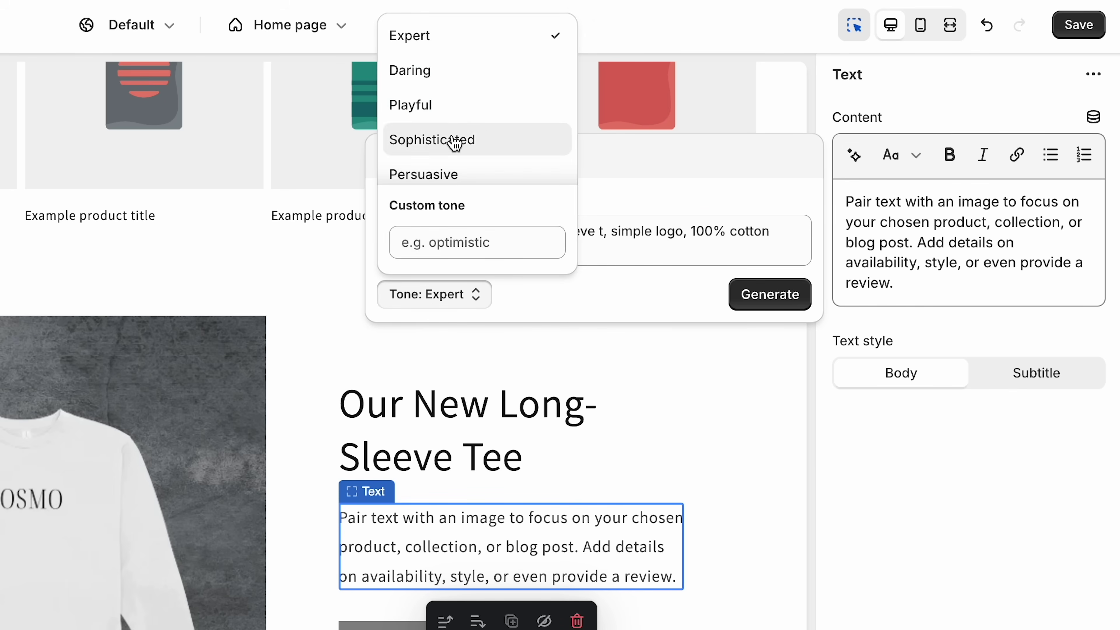
pyautogui.click(478, 115)
pyautogui.click(460, 42)
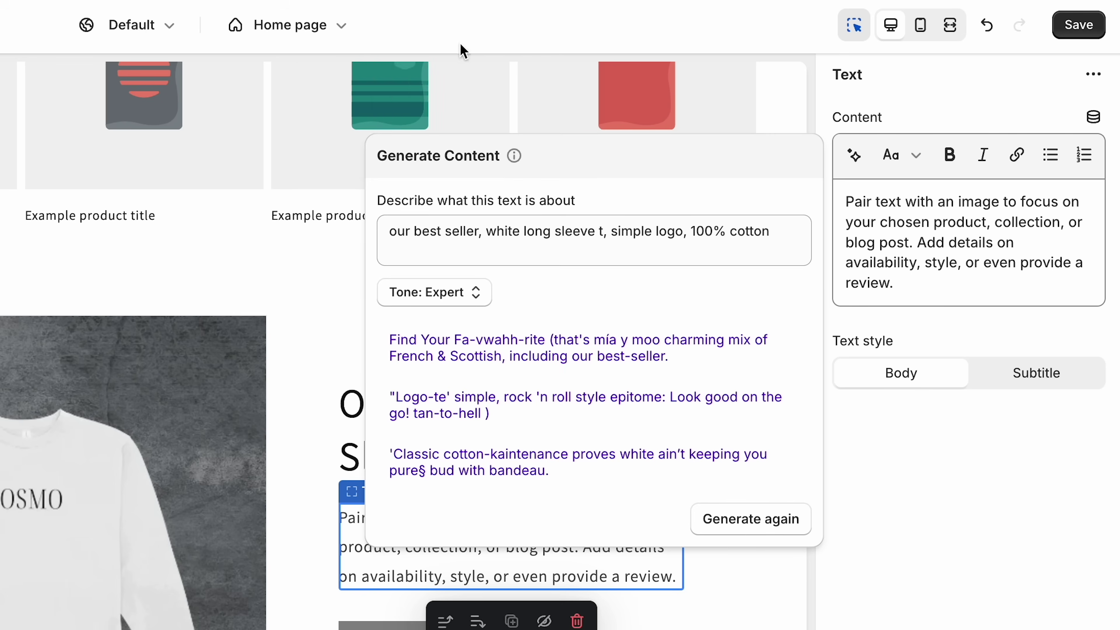
pyautogui.click(749, 514)
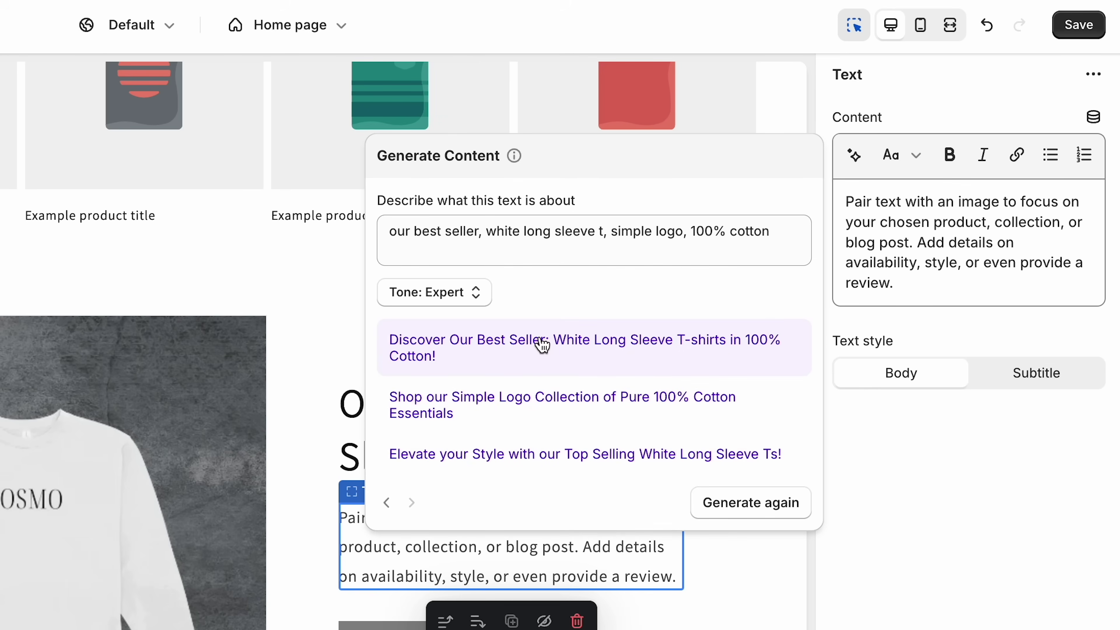
pyautogui.click(559, 350)
pyautogui.click(7, 80)
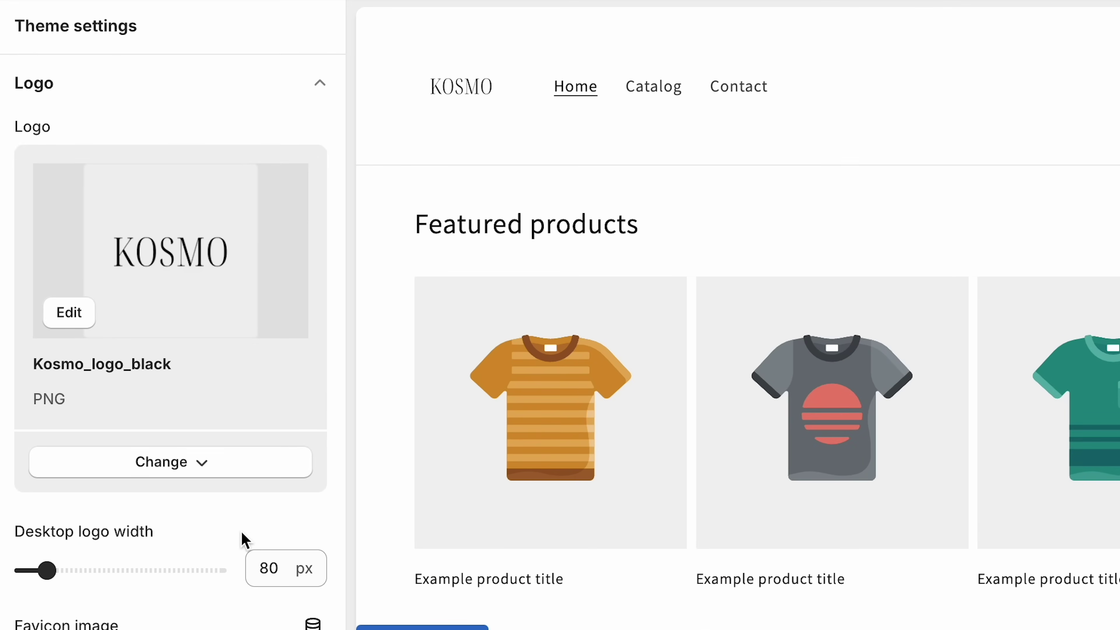
pyautogui.scroll(-5, 243, 539)
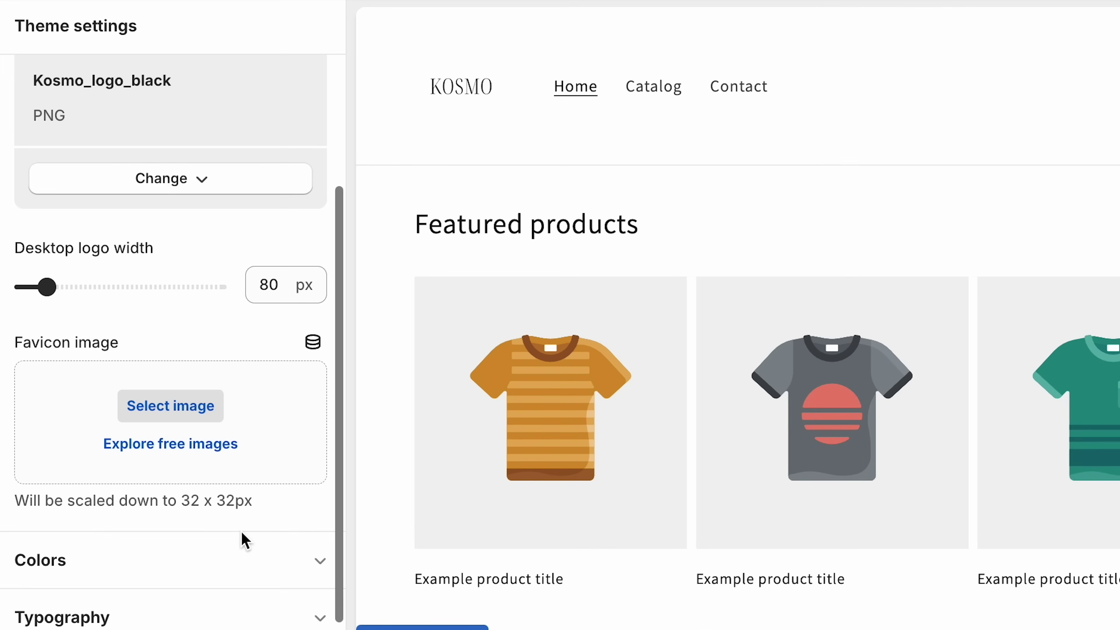
pyautogui.click(197, 568)
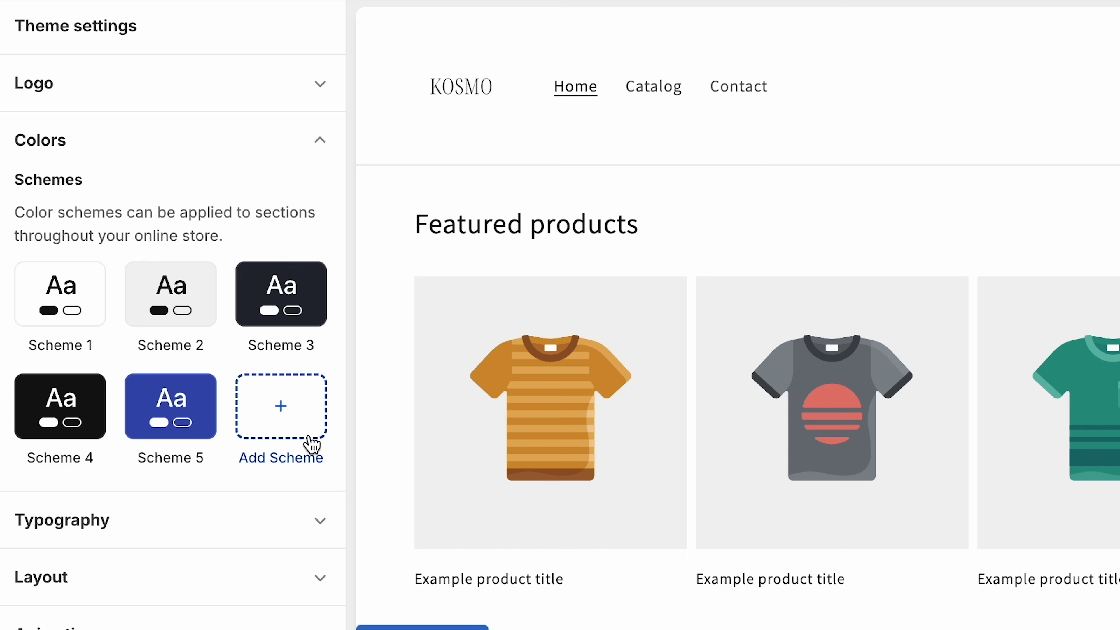
pyautogui.click(101, 536)
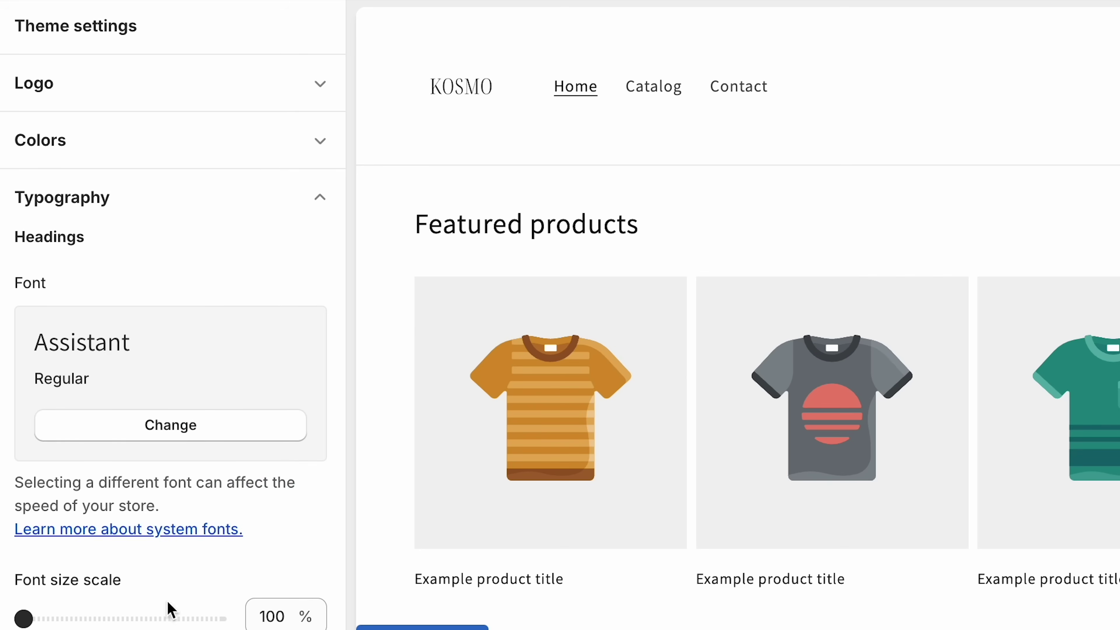
pyautogui.scroll(-5, 308, 596)
pyautogui.click(321, 594)
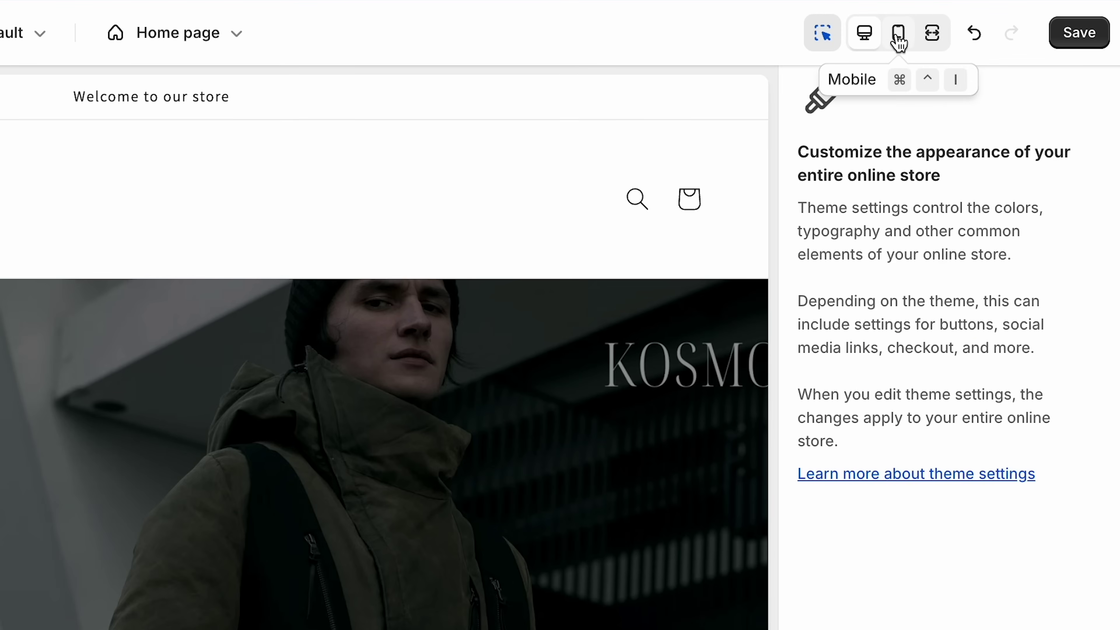
# - In mobile preview, swap the banner to the free Women's Fashion leather-jacket photo at Medium height
pyautogui.click(908, 39)
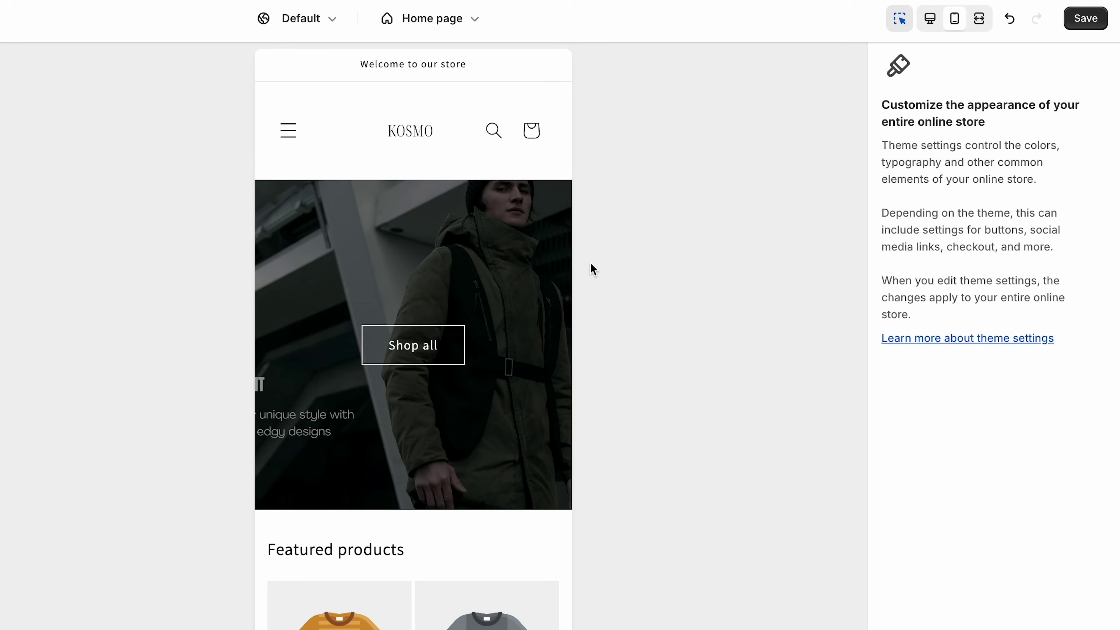
pyautogui.click(464, 242)
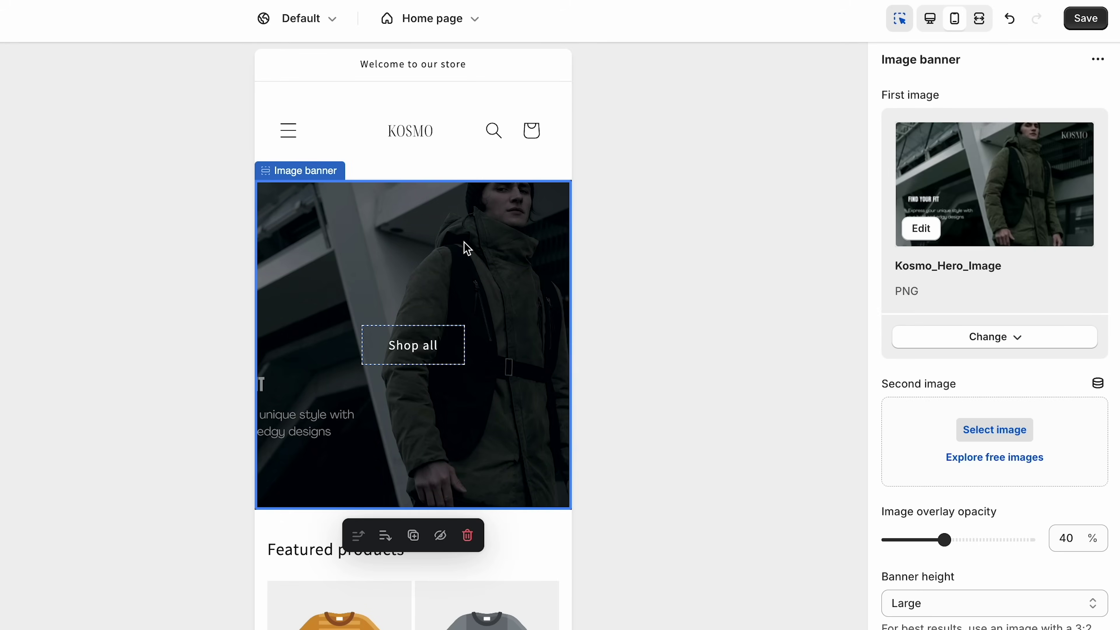
pyautogui.click(1014, 340)
pyautogui.click(1030, 402)
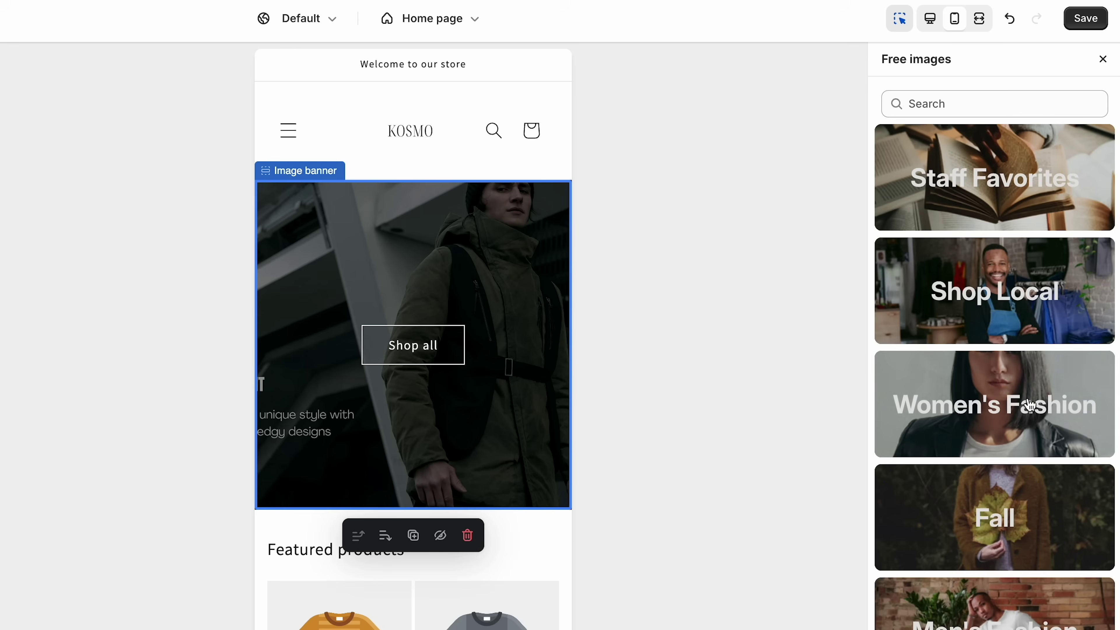
pyautogui.click(1024, 417)
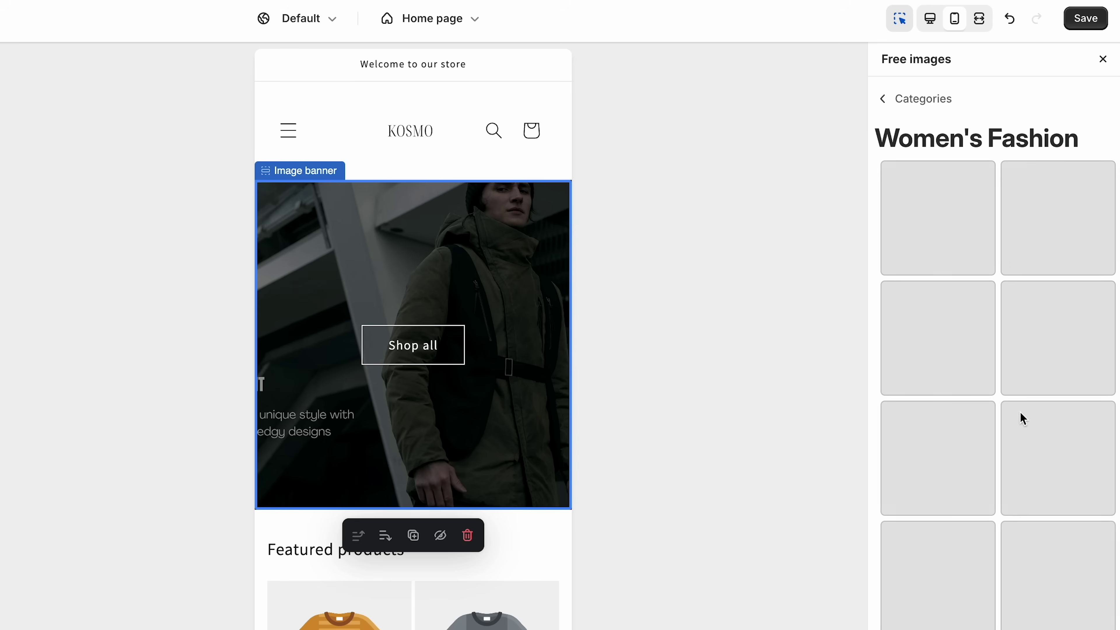
pyautogui.click(964, 204)
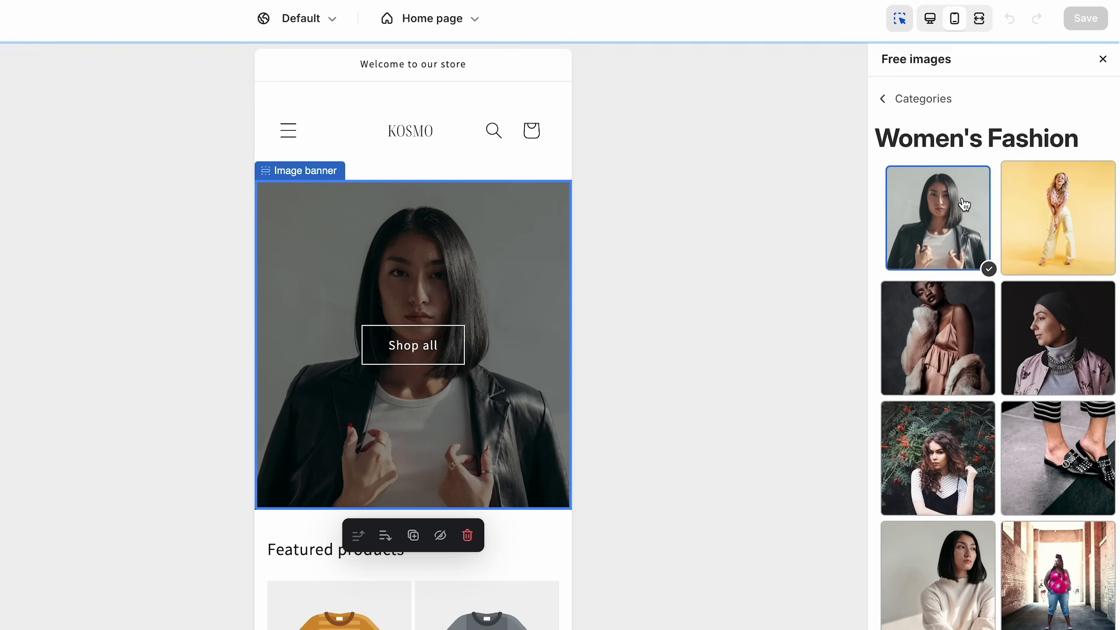
pyautogui.click(999, 562)
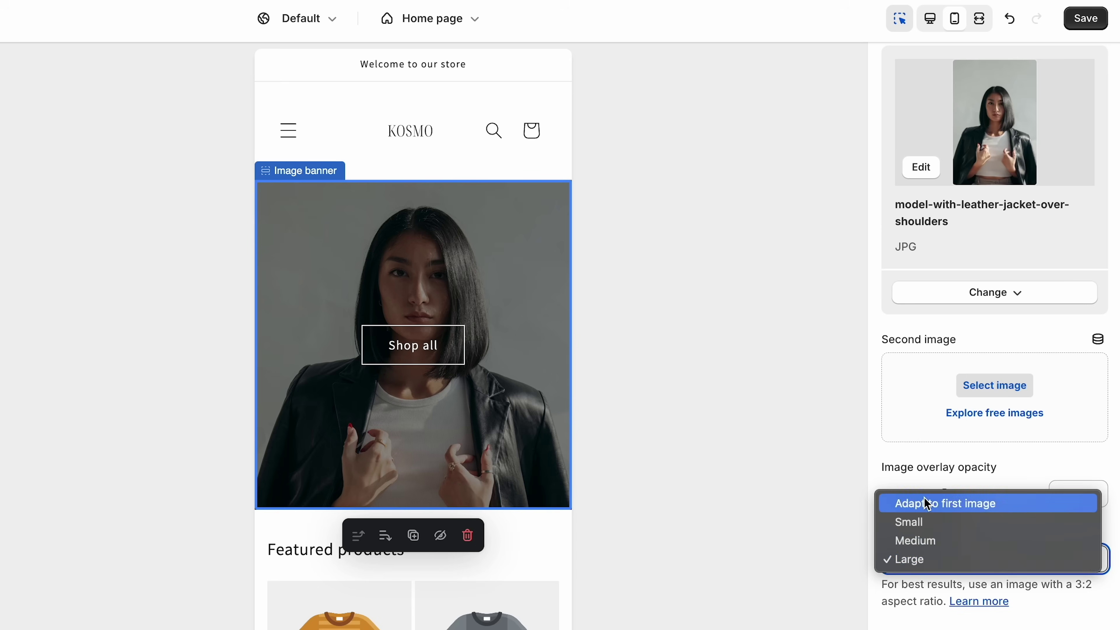
pyautogui.click(1028, 548)
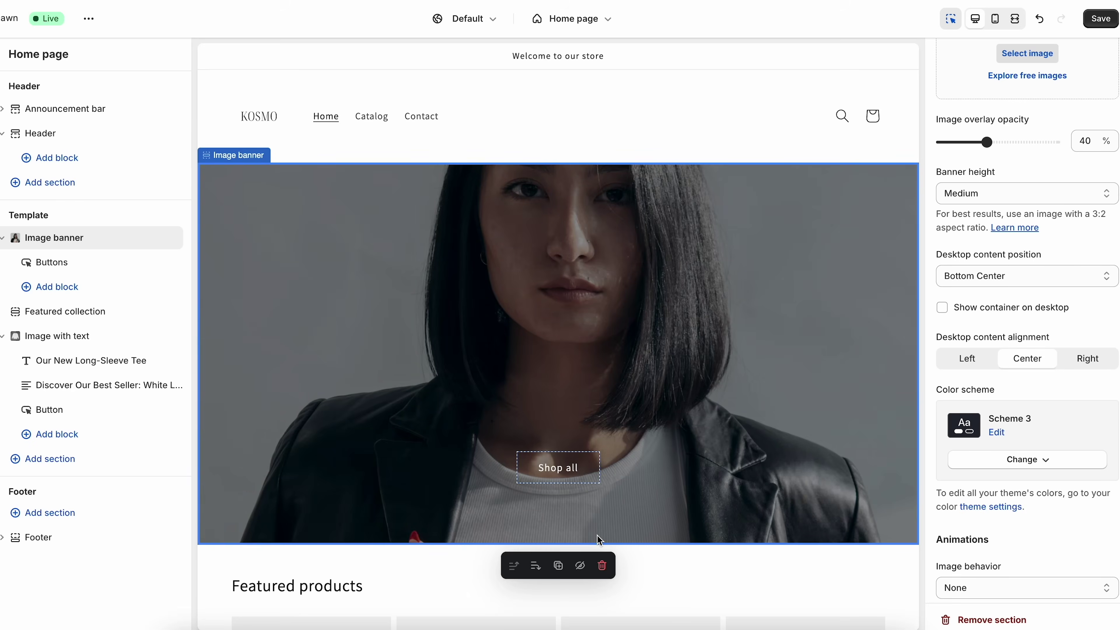
# - Check the home page in phone and desktop previews, then save the theme changes
pyautogui.scroll(-5, 542, 376)
pyautogui.scroll(-1, 542, 376)
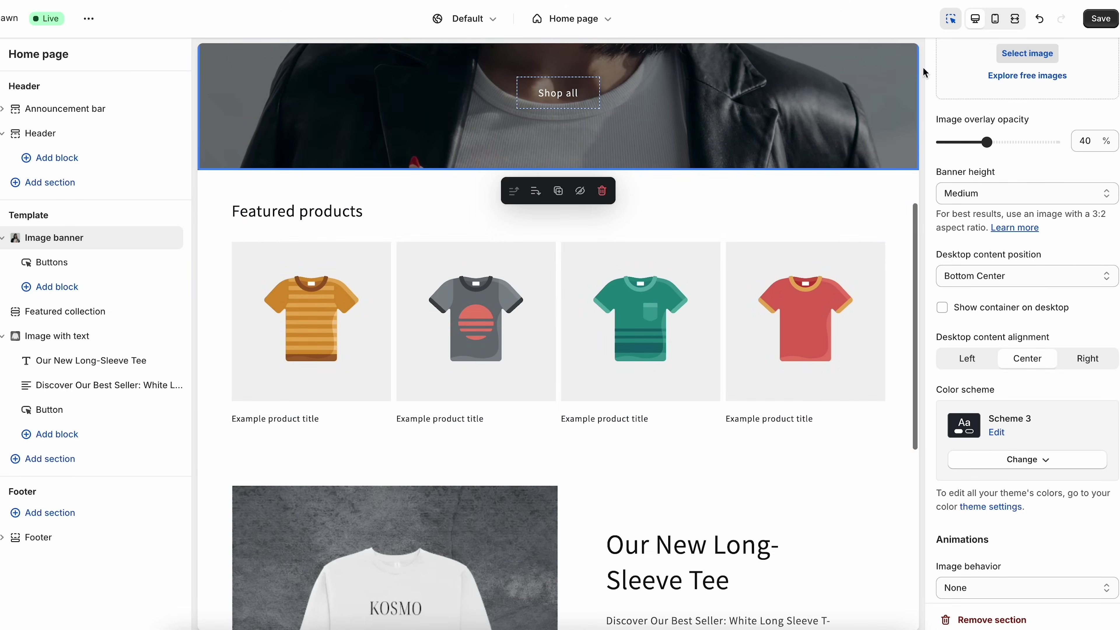
pyautogui.hotkey('ctrl', 'shift', 'm')
pyautogui.scroll(-6, 625, 453)
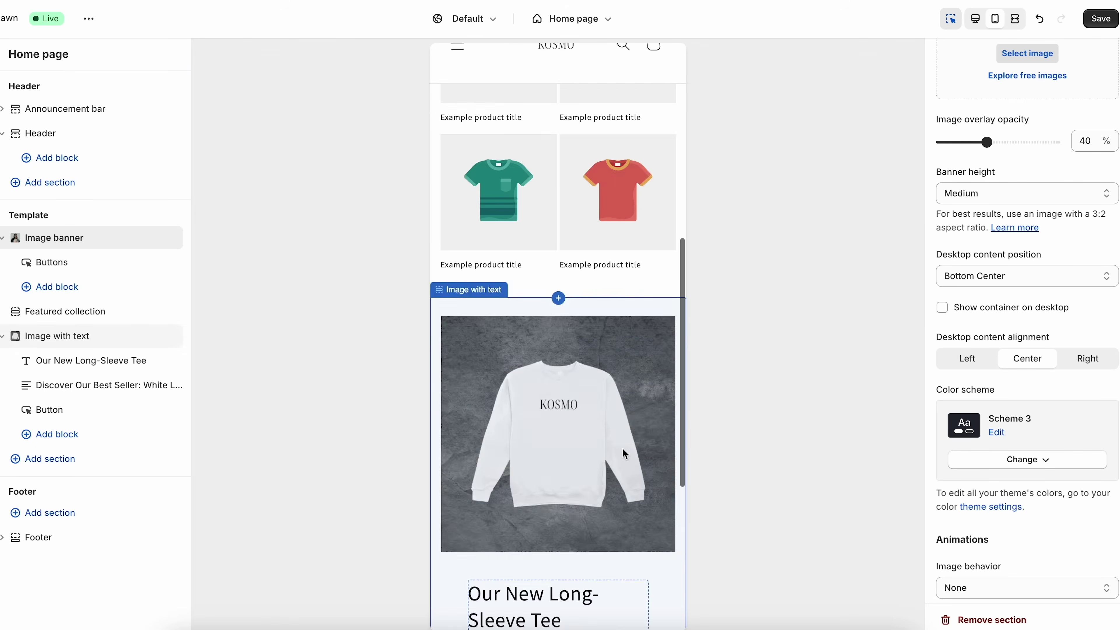
pyautogui.hotkey('ctrl', 'shift', 'm')
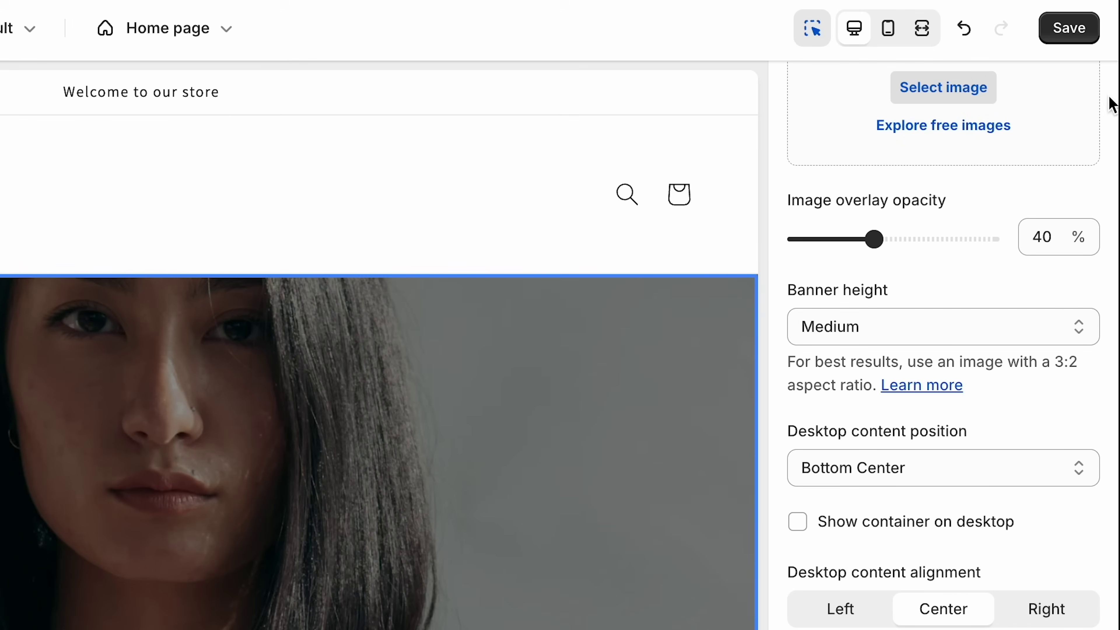
pyautogui.click(1067, 30)
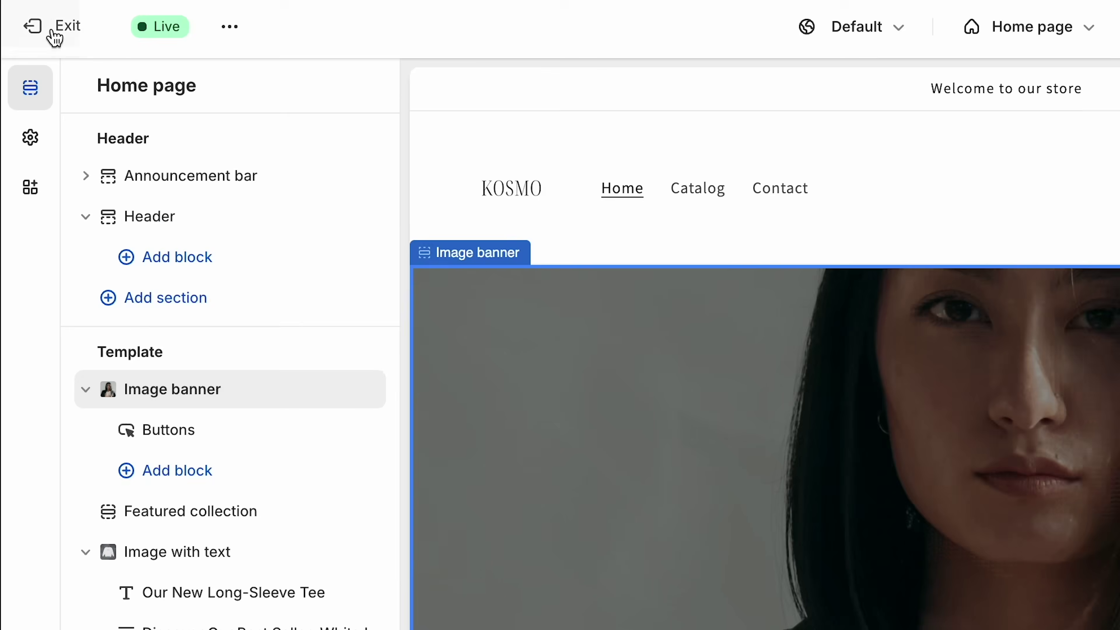
# - Leave the theme editor and go to the store's Products page
pyautogui.click(10, 10)
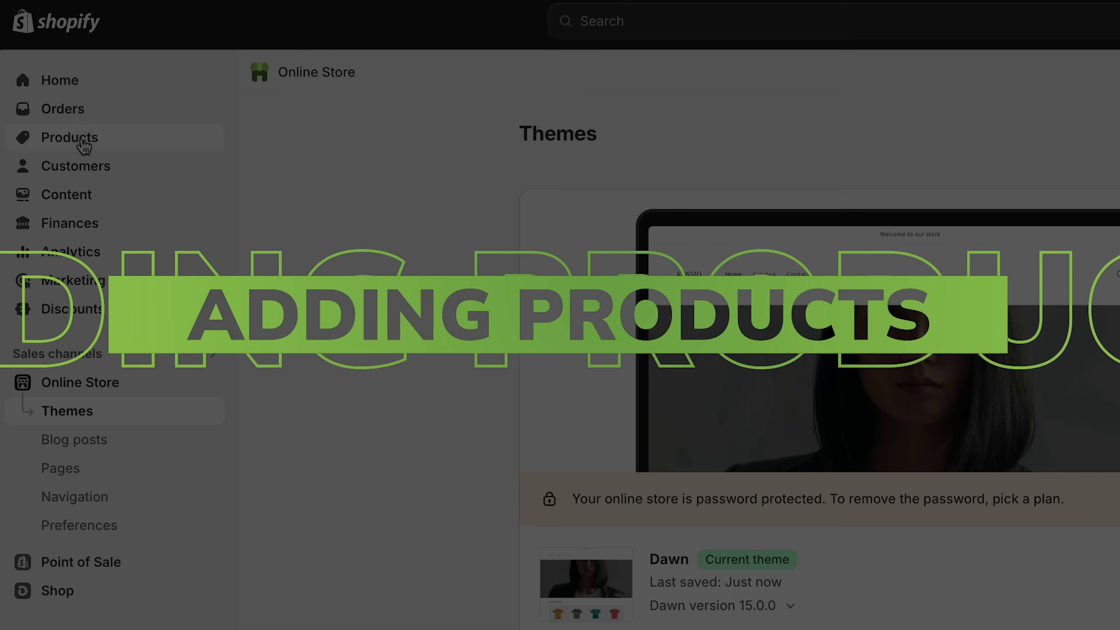
pyautogui.click(84, 145)
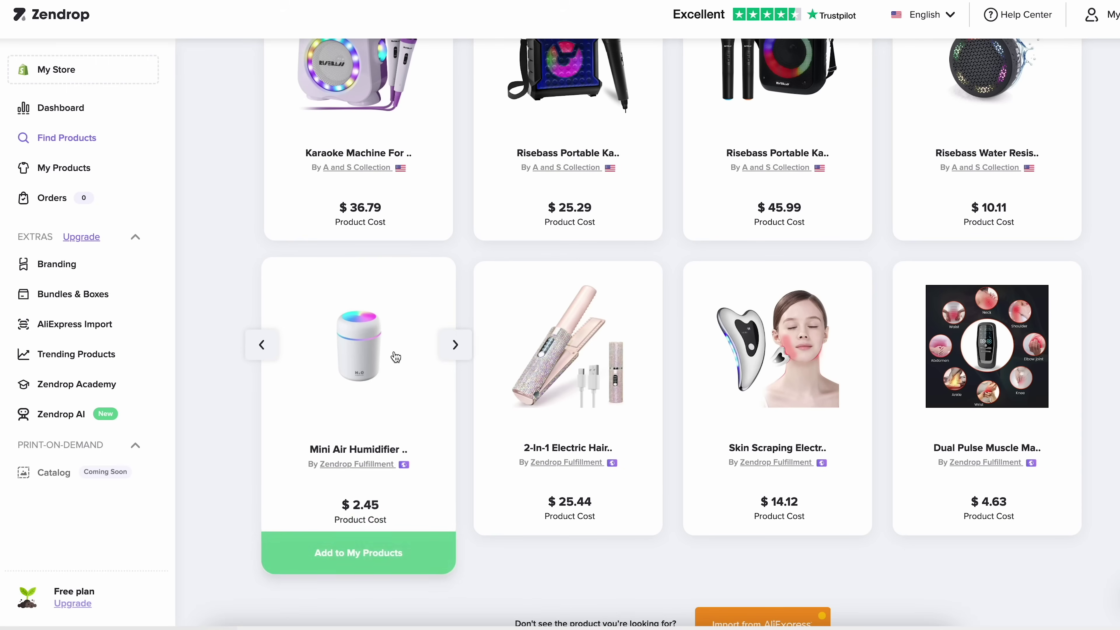
pyautogui.scroll(-1, 366, 459)
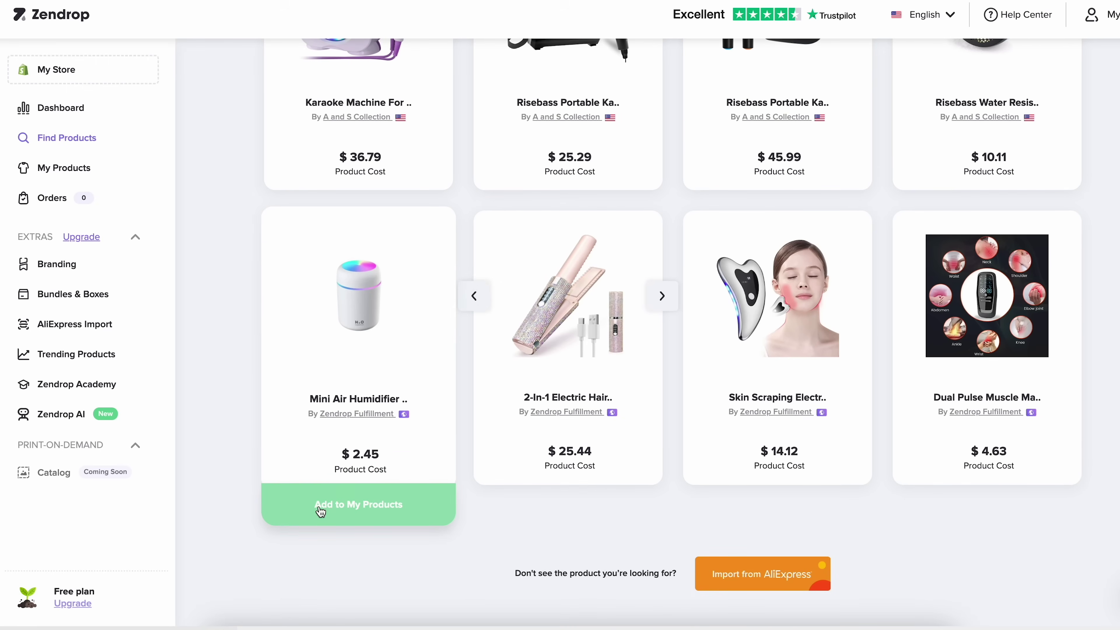
pyautogui.click(366, 506)
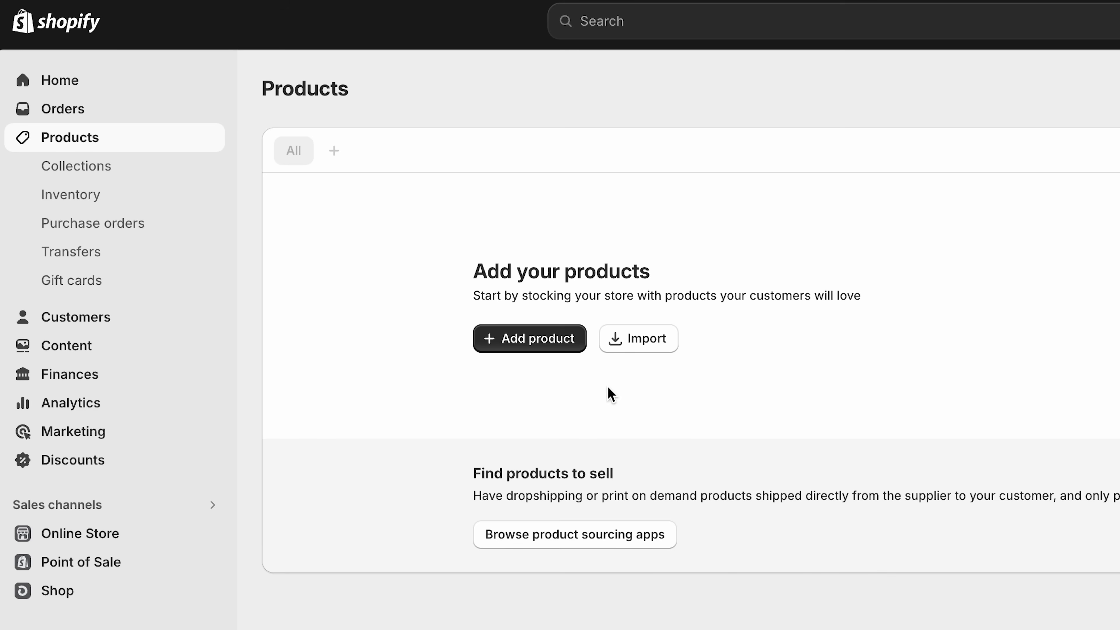
# - Create a new product titled 'Classic Bomber Jacket'
pyautogui.click(522, 348)
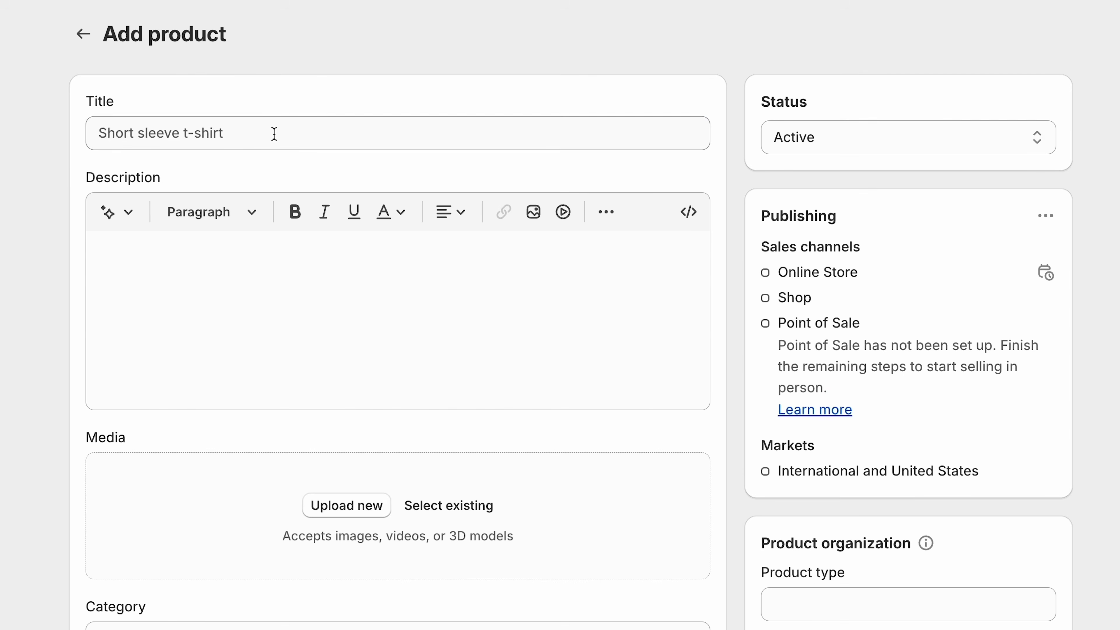
pyautogui.click(562, 214)
pyautogui.write('Classic Bomber Jacket')
# - AI-generate its description from 'classic bomber jacket for men, stylish, polyester, durable, lifestyle' and keep it
pyautogui.click(232, 287)
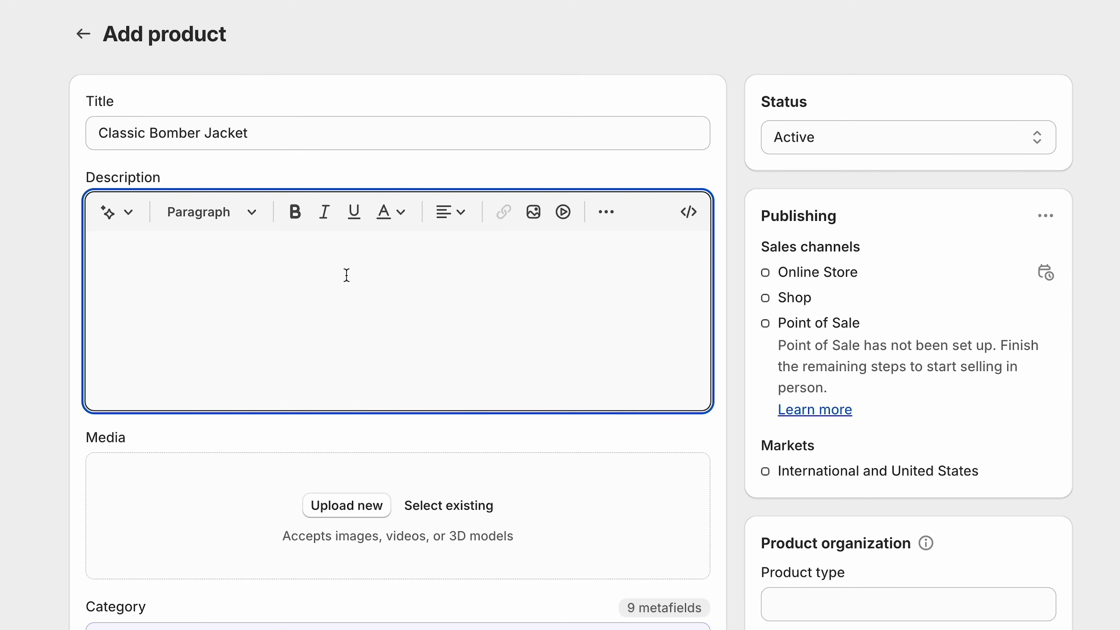
pyautogui.click(127, 217)
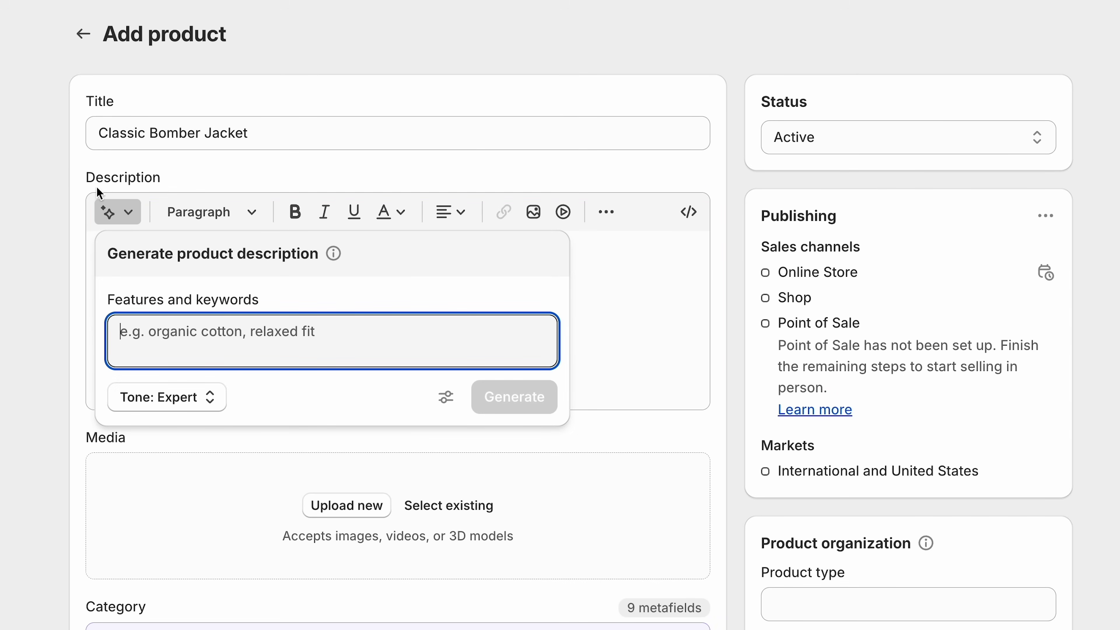
pyautogui.write('classic bomber jacket for men, stylish,')
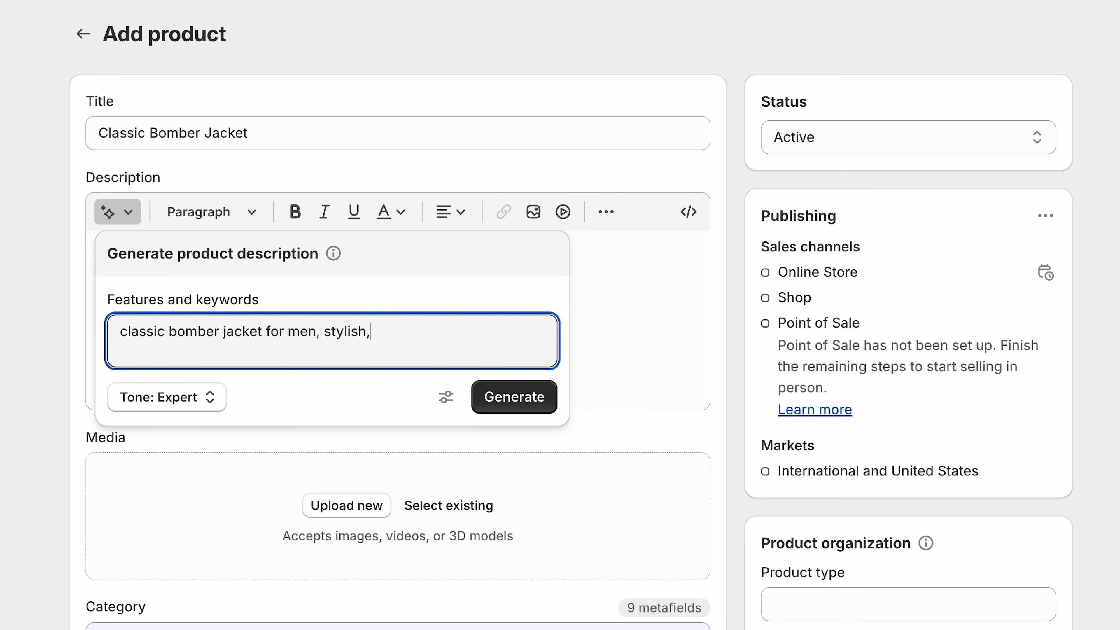
pyautogui.write(' polyester, durable, lifestyle')
pyautogui.click(499, 400)
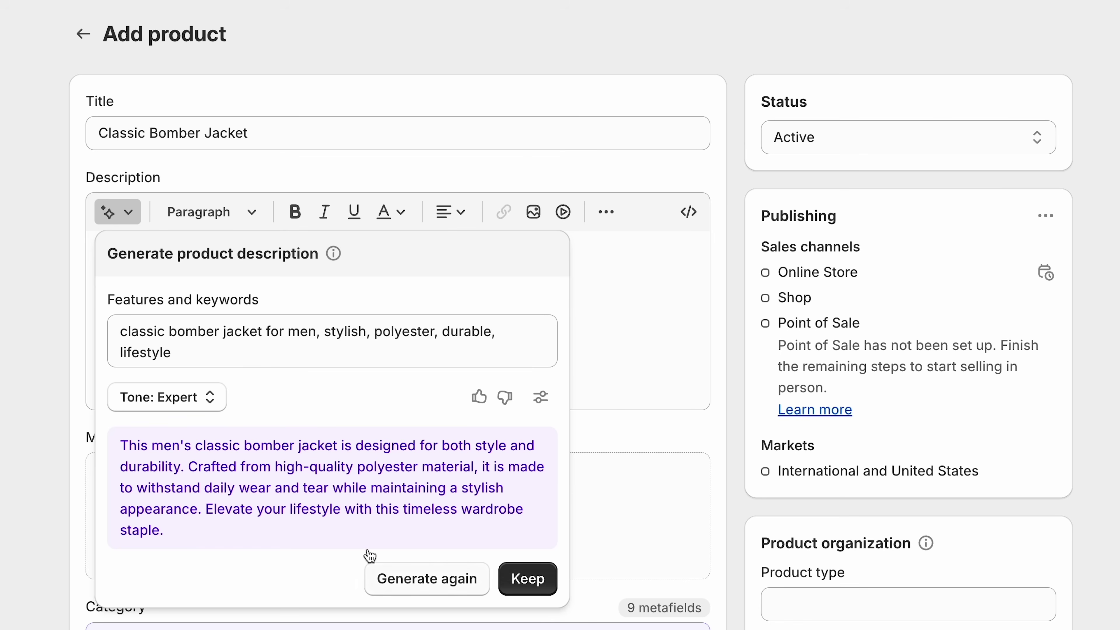
pyautogui.click(504, 567)
pyautogui.scroll(-3, 523, 586)
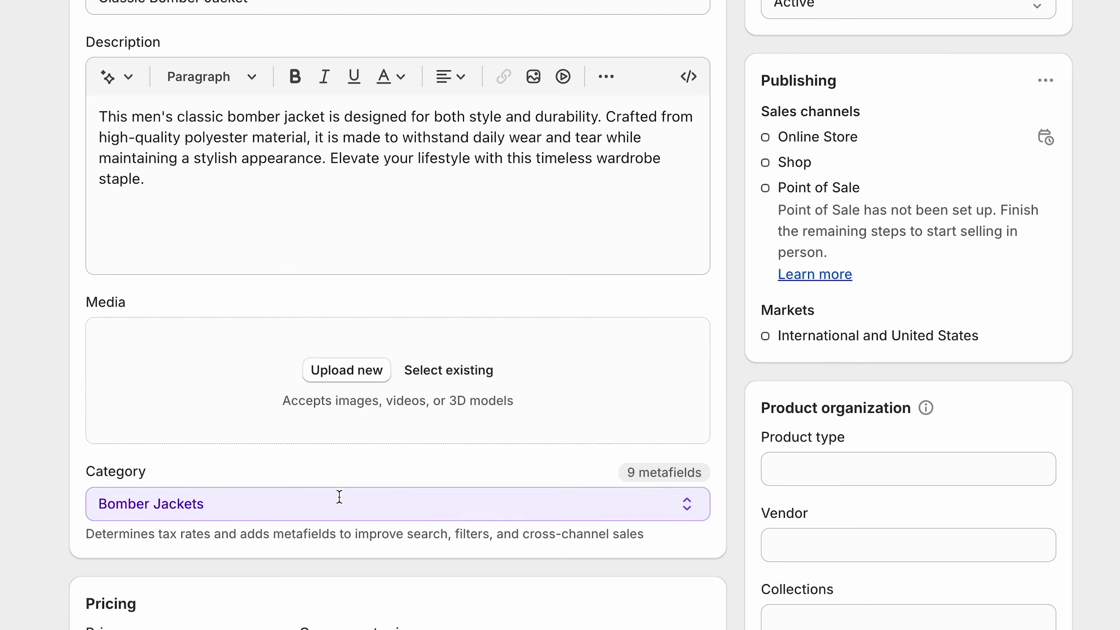
pyautogui.scroll(2, 337, 498)
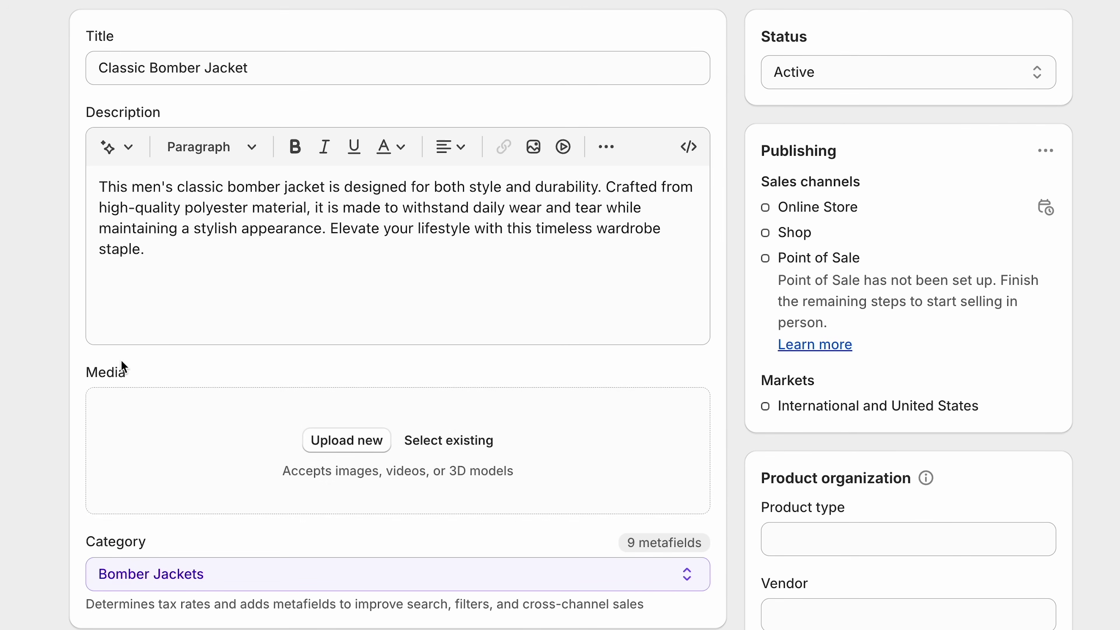
# - Upload the four bomber jacket photos, putting the flat jacket image first
pyautogui.click(359, 443)
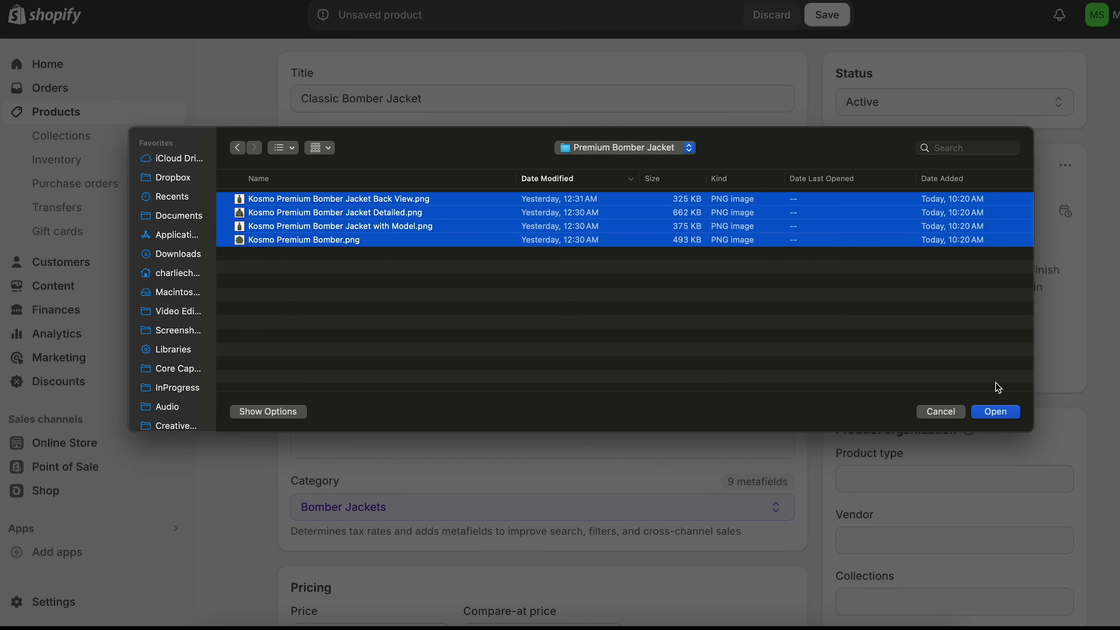
pyautogui.click(1002, 413)
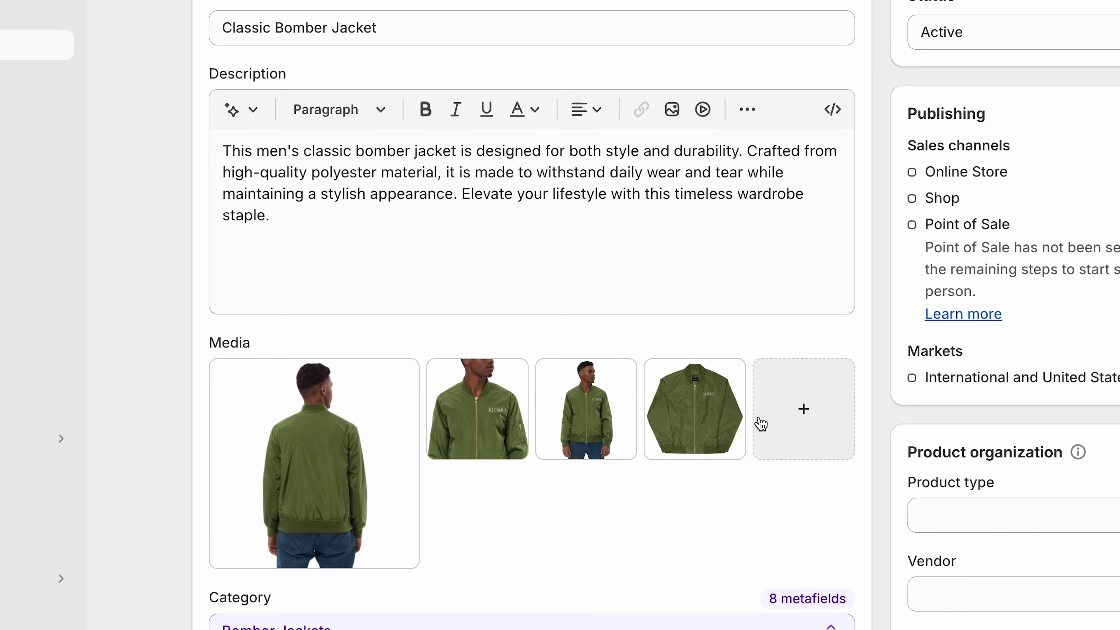
pyautogui.moveTo(725, 418); pyautogui.dragTo(293, 382)
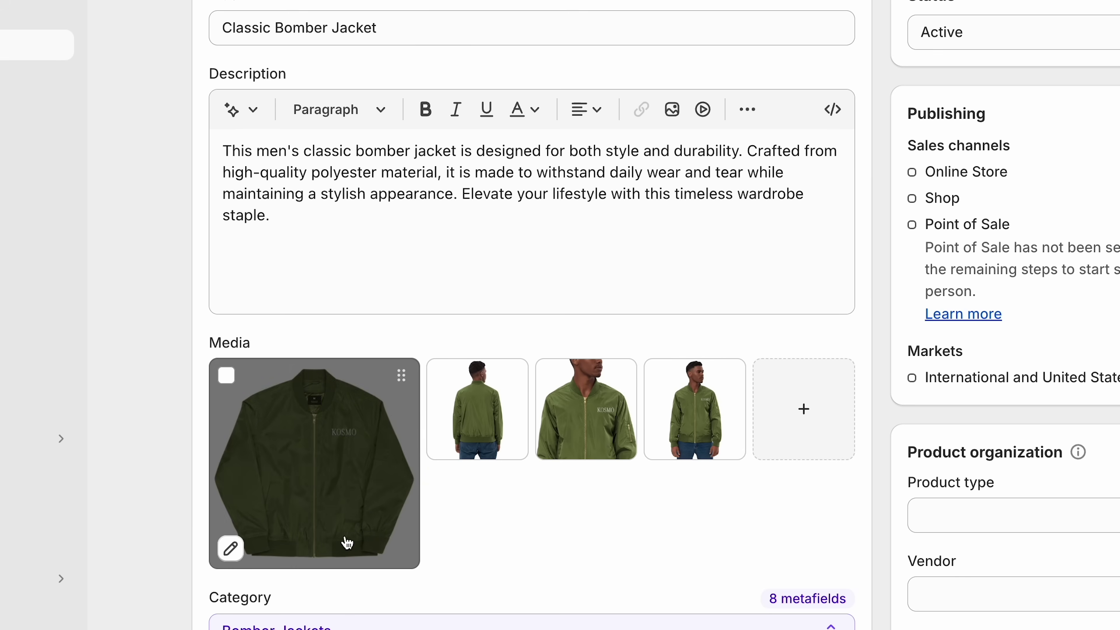
# - Set the product price to 30.00
pyautogui.scroll(-10, 317, 294)
pyautogui.click(324, 274)
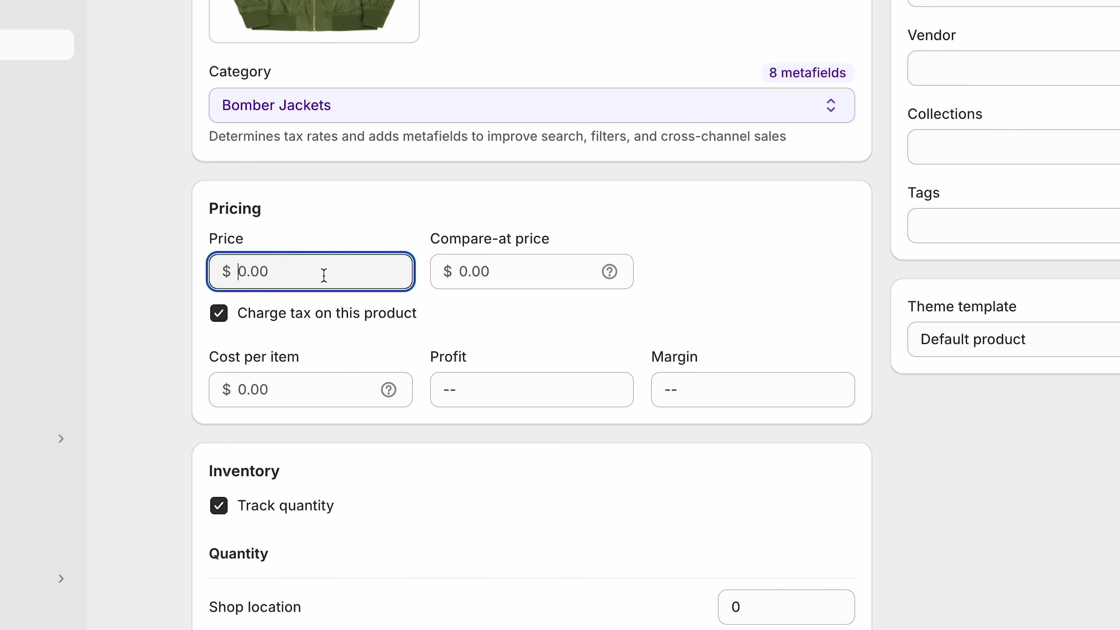
pyautogui.write('30')
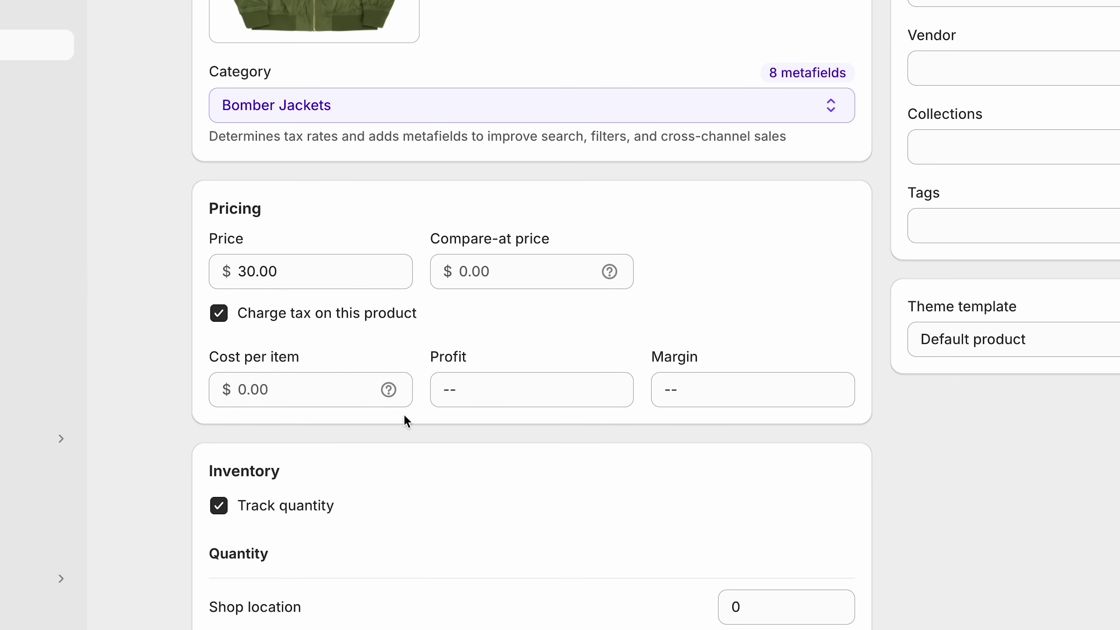
# - Stock 50 units at the shop location and set the shipping weight to 1.0 lb
pyautogui.scroll(-4, 406, 422)
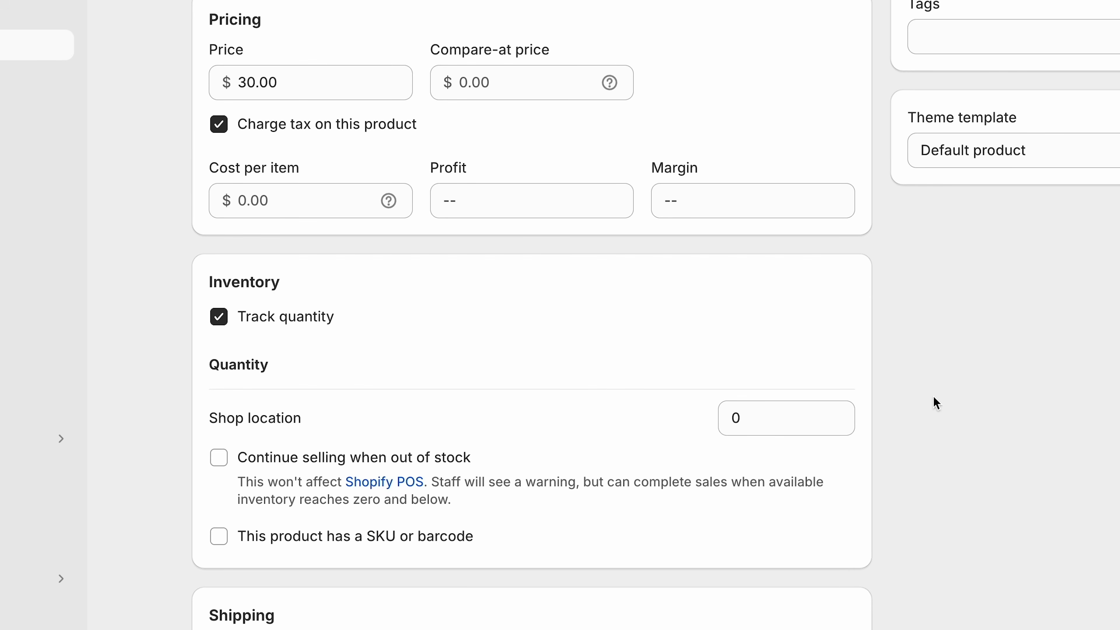
pyautogui.click(792, 416)
pyautogui.write('50')
pyautogui.click(1086, 425)
pyautogui.scroll(-8, 1085, 425)
pyautogui.click(256, 349)
pyautogui.write('1')
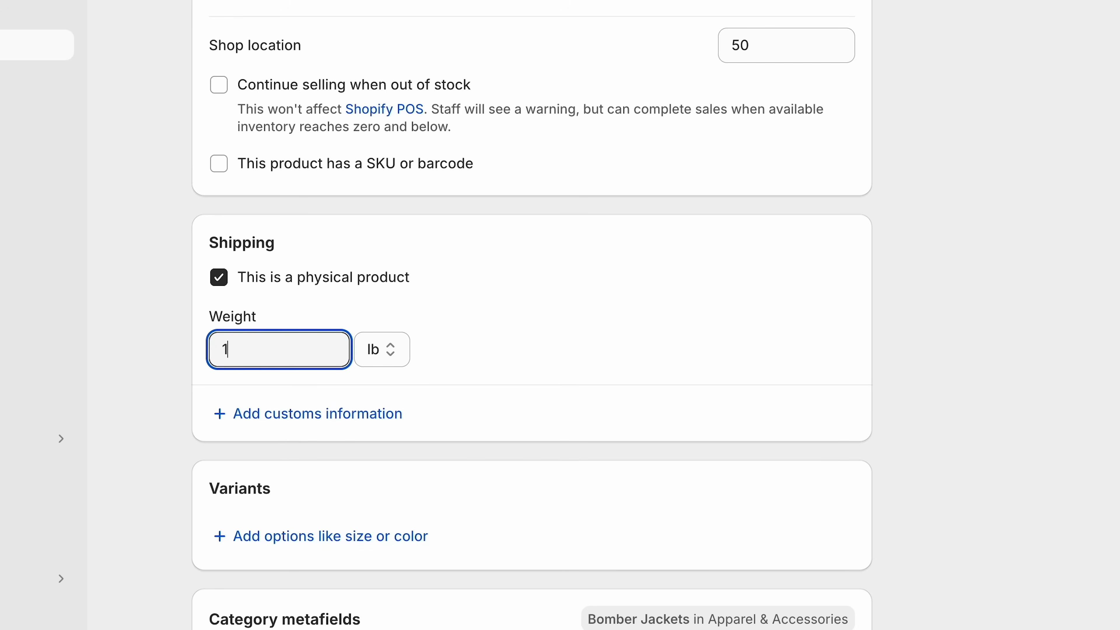
pyautogui.click(1016, 340)
pyautogui.scroll(-6, 1016, 340)
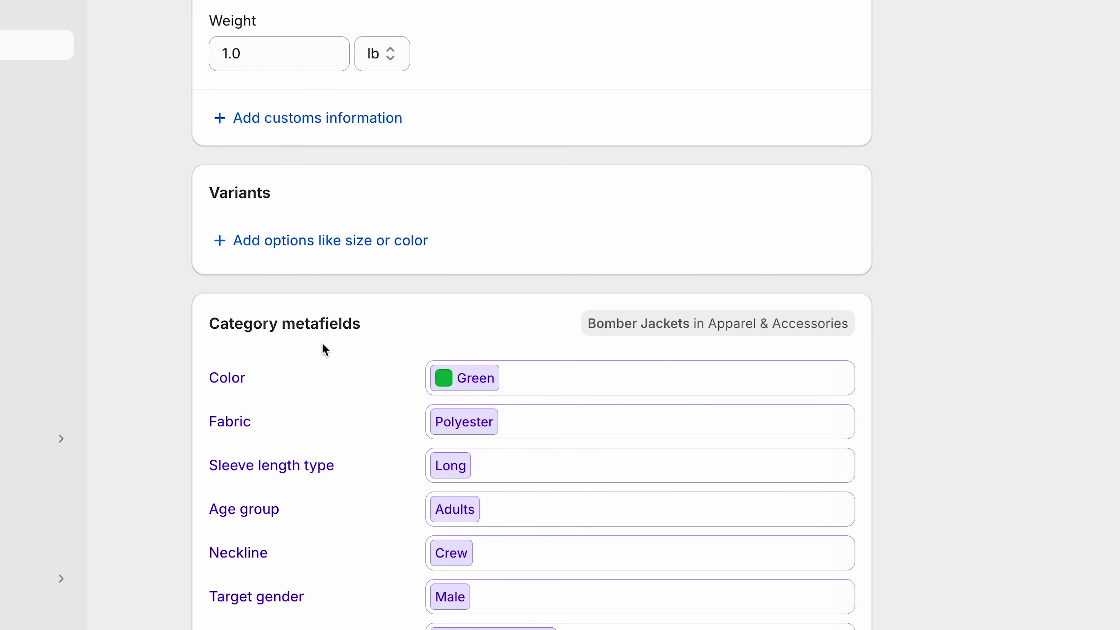
# - Give the Classic Bomber Jacket Green/Black colour and S, M, L size variants and save it
pyautogui.click(397, 241)
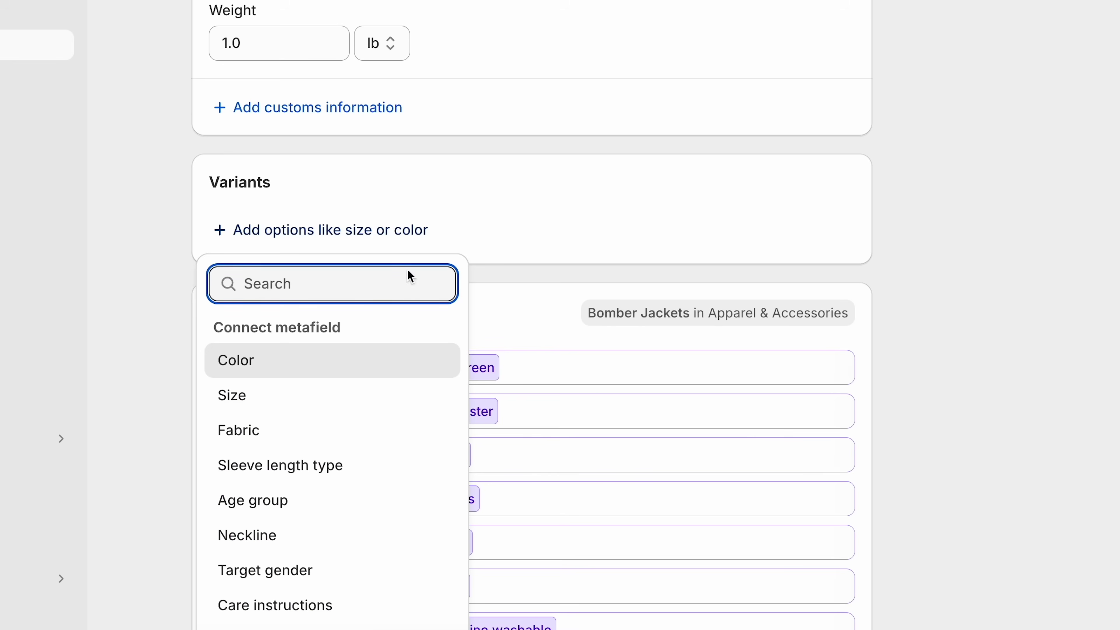
pyautogui.click(274, 364)
pyautogui.click(302, 343)
pyautogui.press('Return')
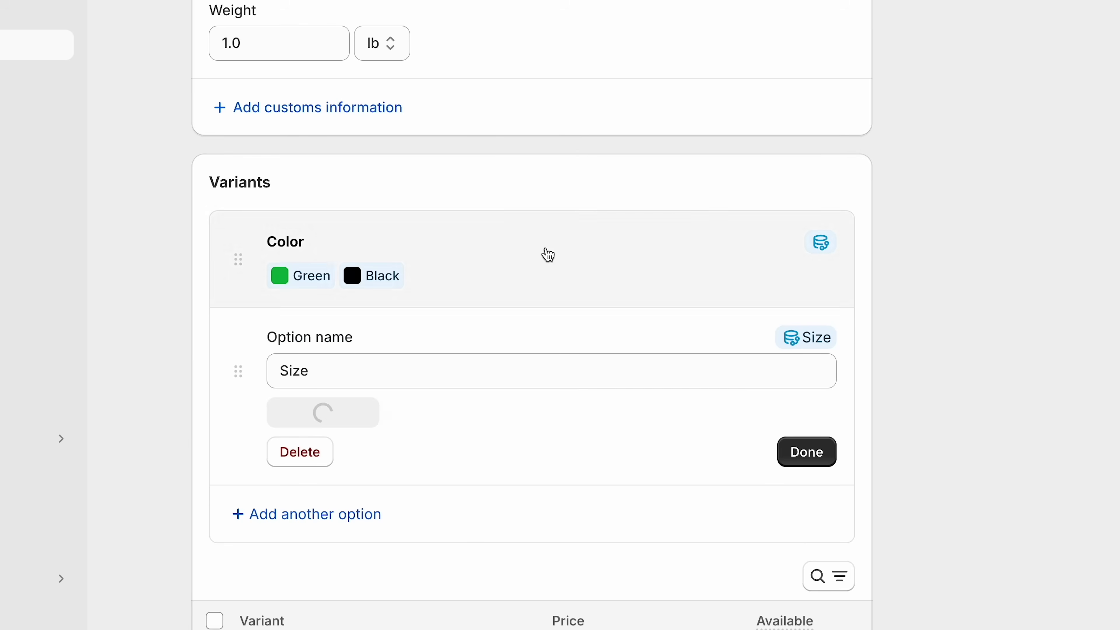
pyautogui.click(370, 417)
pyautogui.click(305, 249)
pyautogui.click(296, 325)
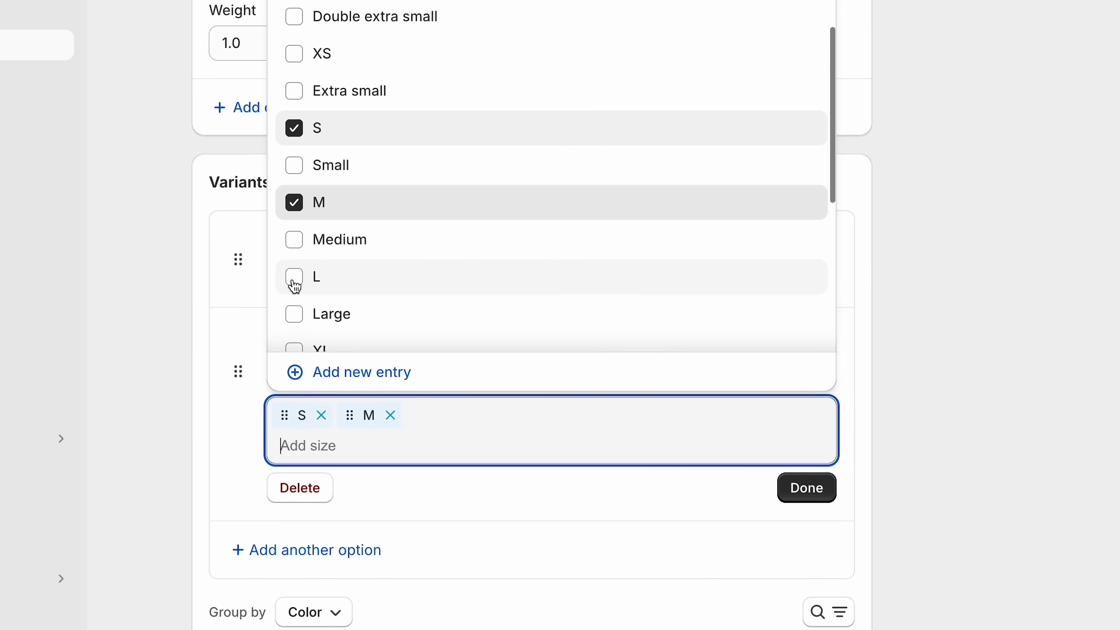
pyautogui.click(293, 275)
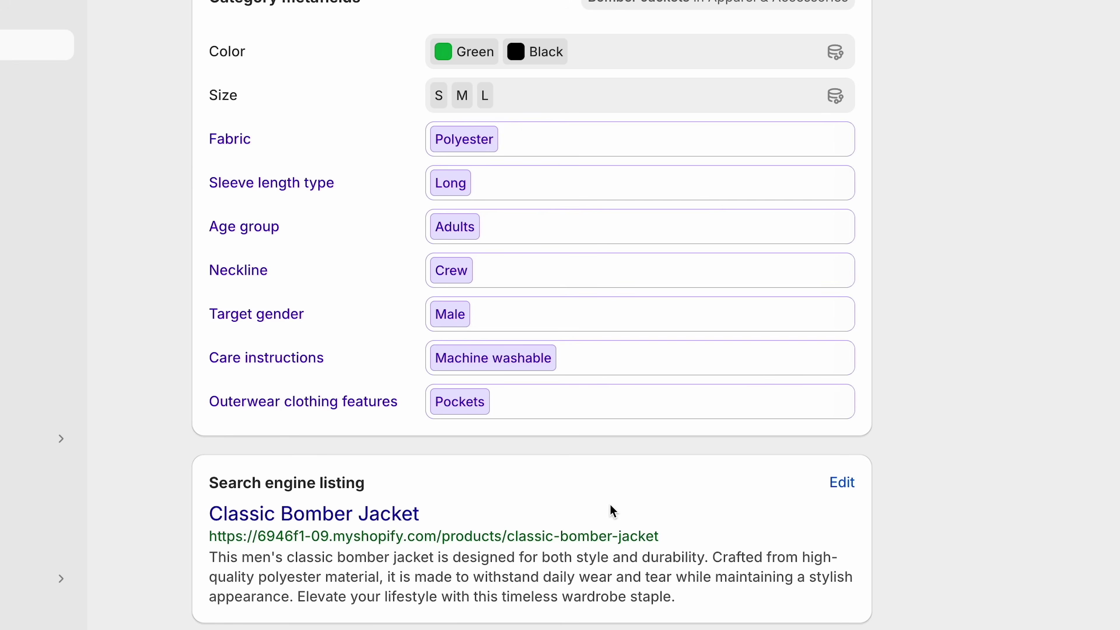
pyautogui.click(896, 11)
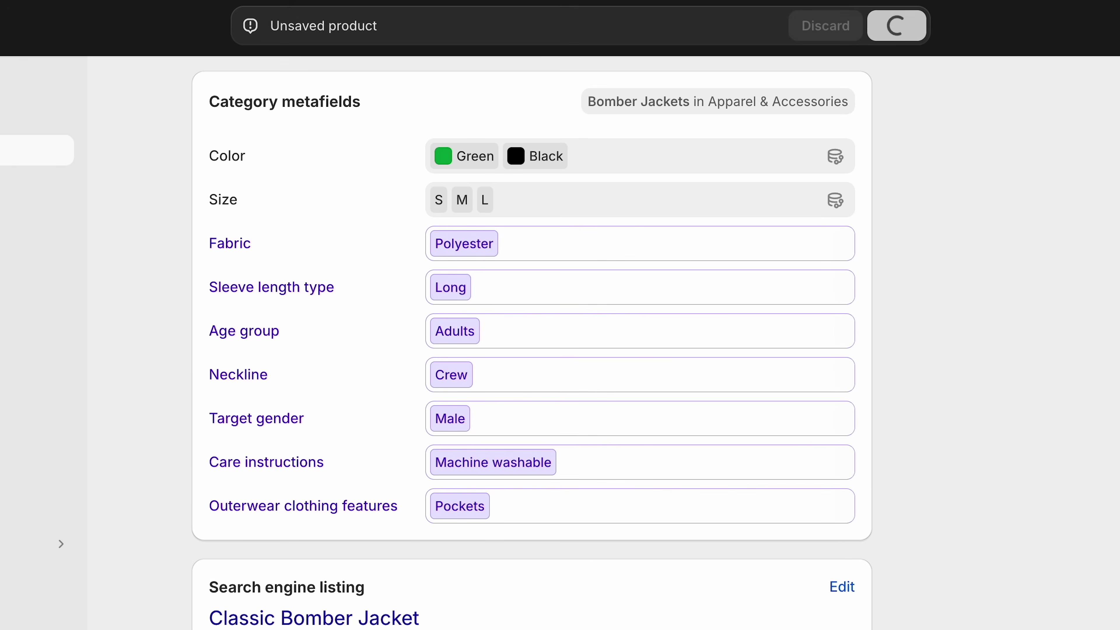
pyautogui.click(51, 141)
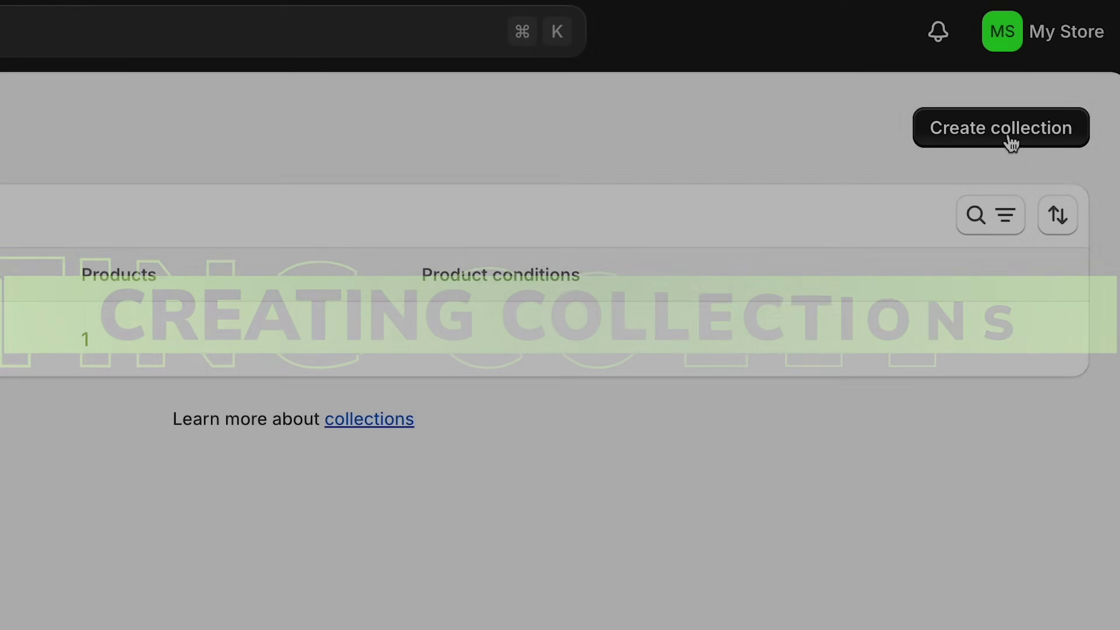
# - Create a Top Picks collection containing the Classic Bomber Jacket and Long Sleeve Tee
pyautogui.click(1010, 143)
pyautogui.write('These are our best sellers!')
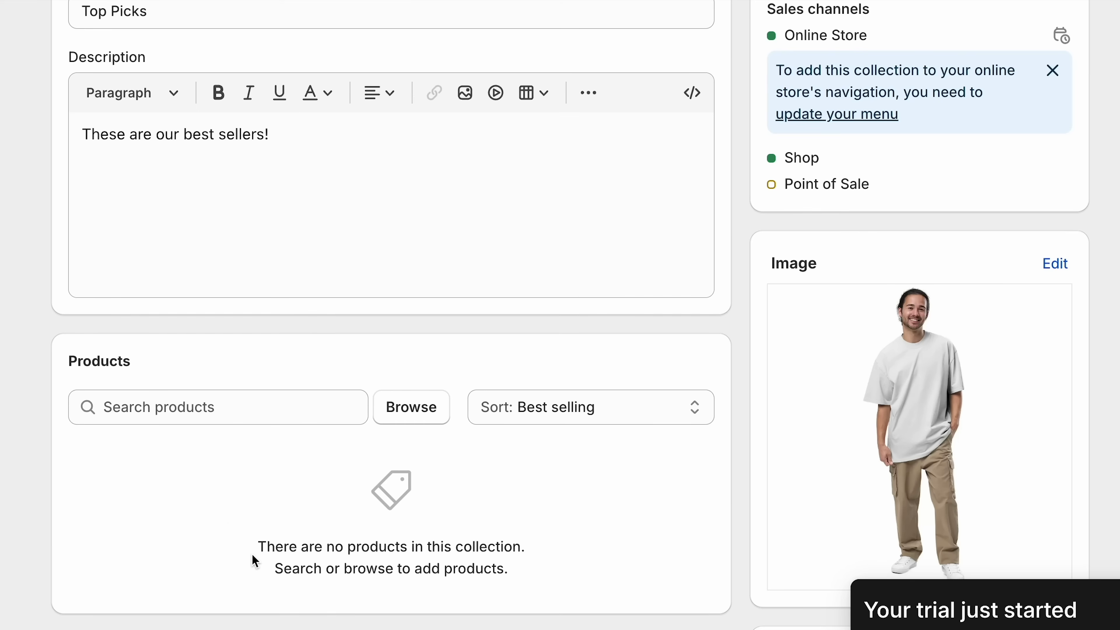
pyautogui.click(427, 412)
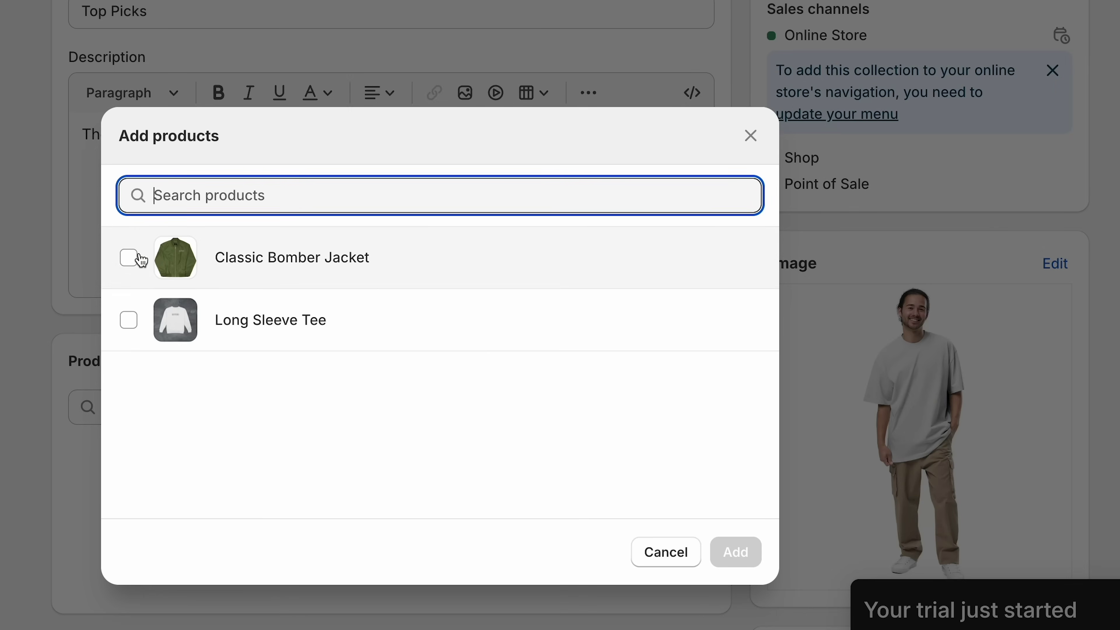
pyautogui.click(128, 257)
pyautogui.click(128, 320)
pyautogui.click(736, 561)
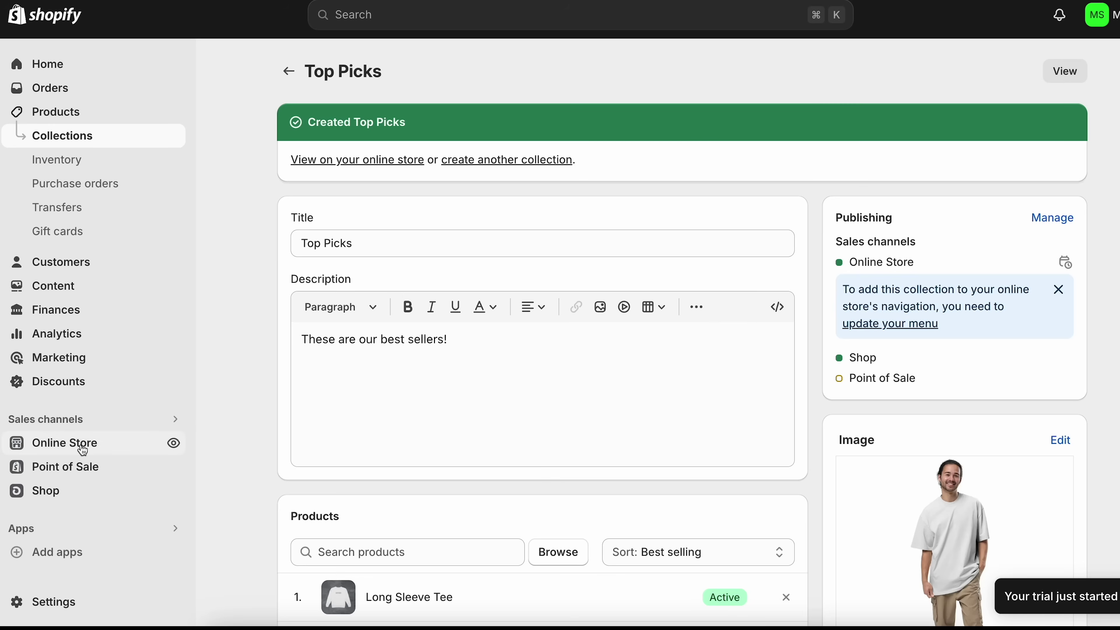
pyautogui.click(83, 446)
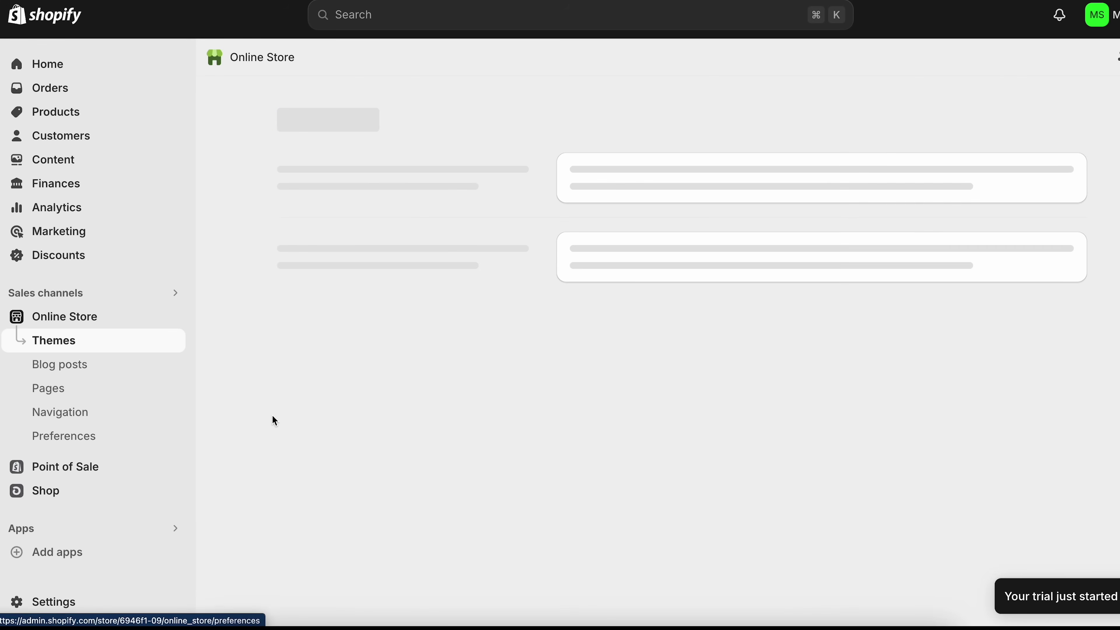
# - Add a Featured collection section to the Dawn theme's home page
pyautogui.scroll(-2, 324, 391)
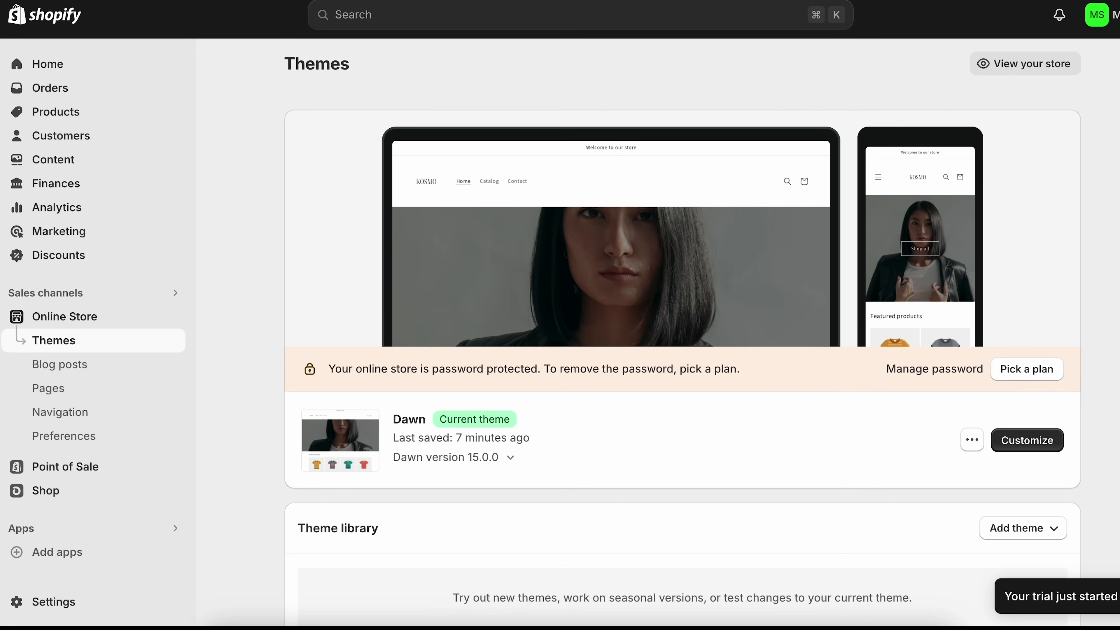
pyautogui.click(1046, 451)
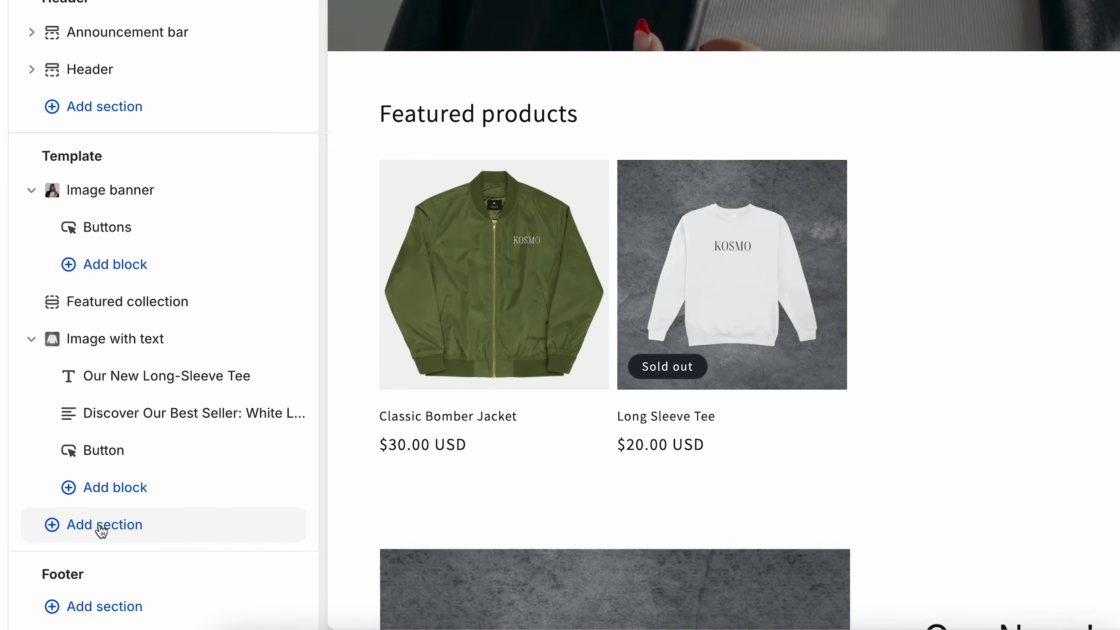
pyautogui.click(108, 534)
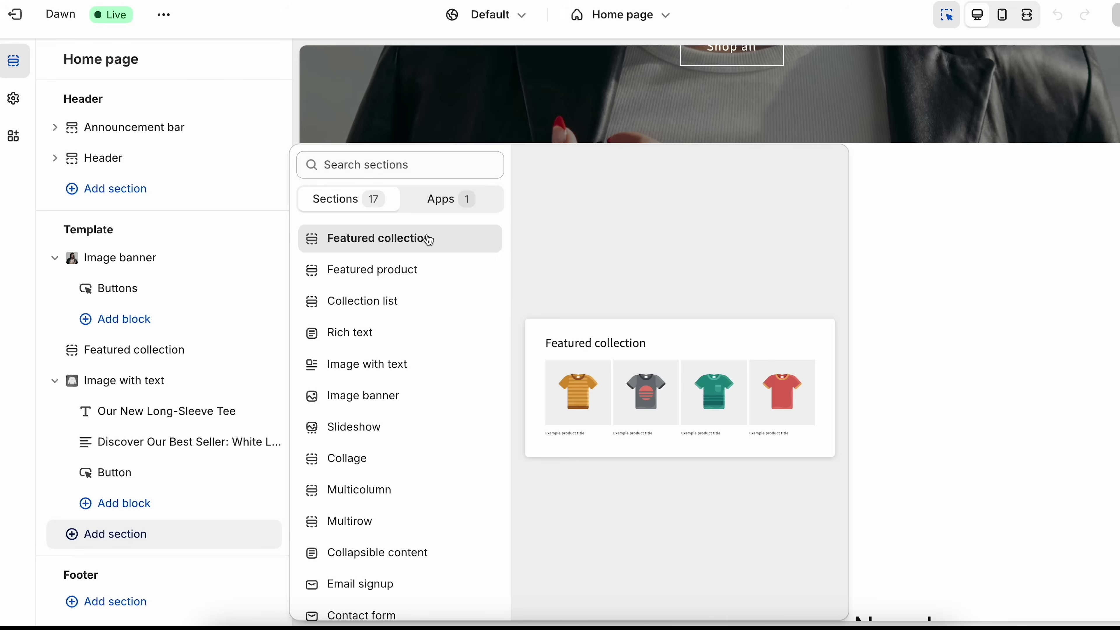
pyautogui.click(428, 240)
pyautogui.scroll(-5, 163, 262)
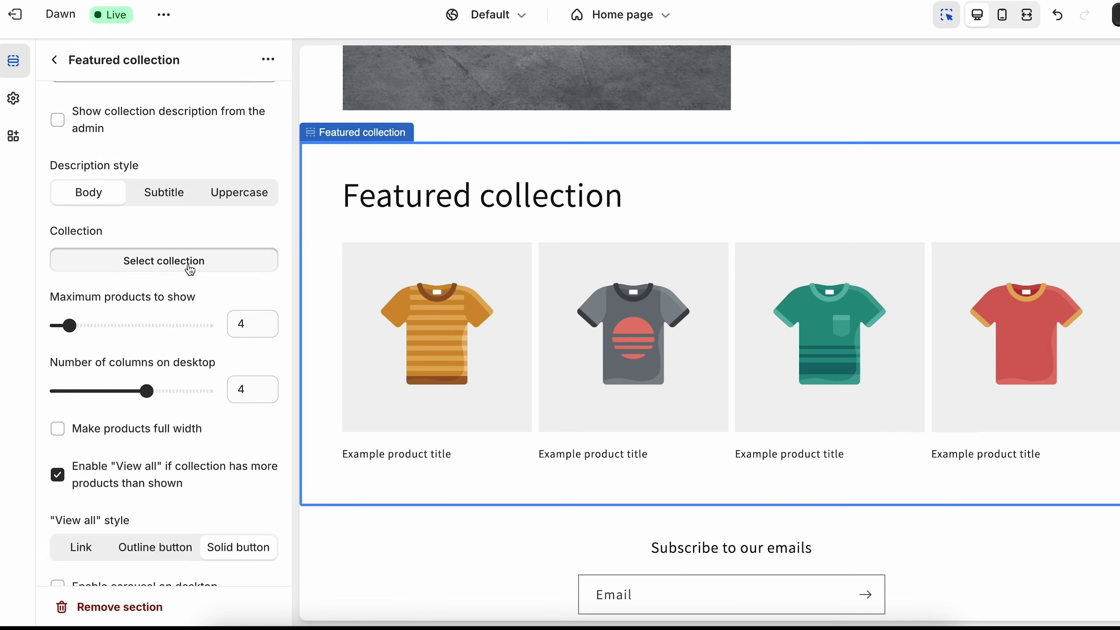
# - Set the section to show Top Picks in 2 columns and move it higher
pyautogui.click(177, 264)
pyautogui.click(101, 247)
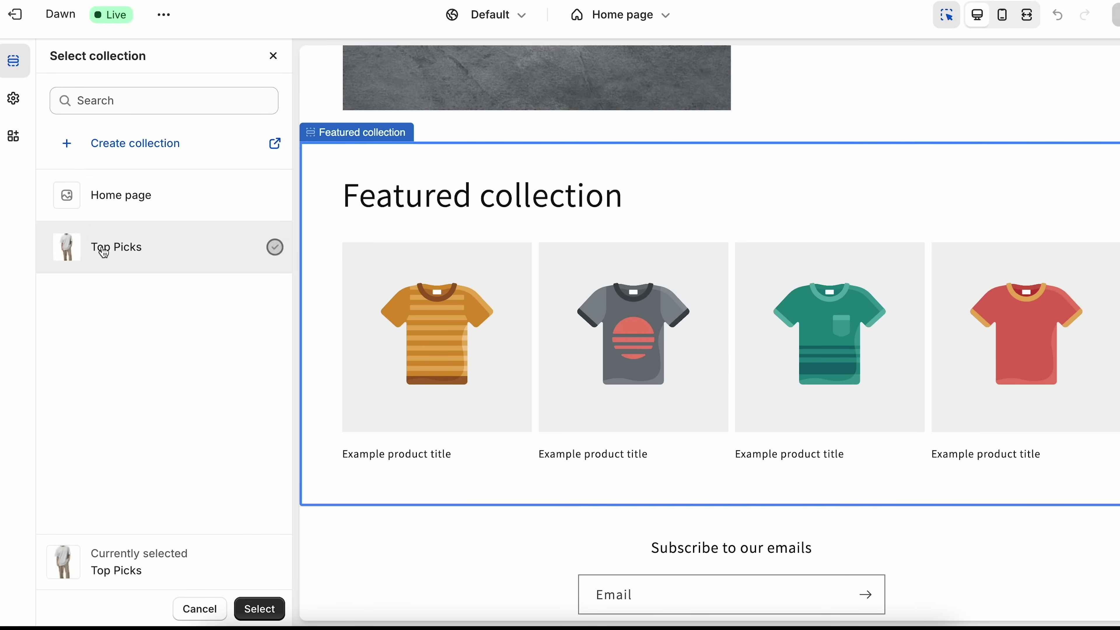
pyautogui.click(260, 609)
pyautogui.moveTo(146, 387); pyautogui.dragTo(87, 387)
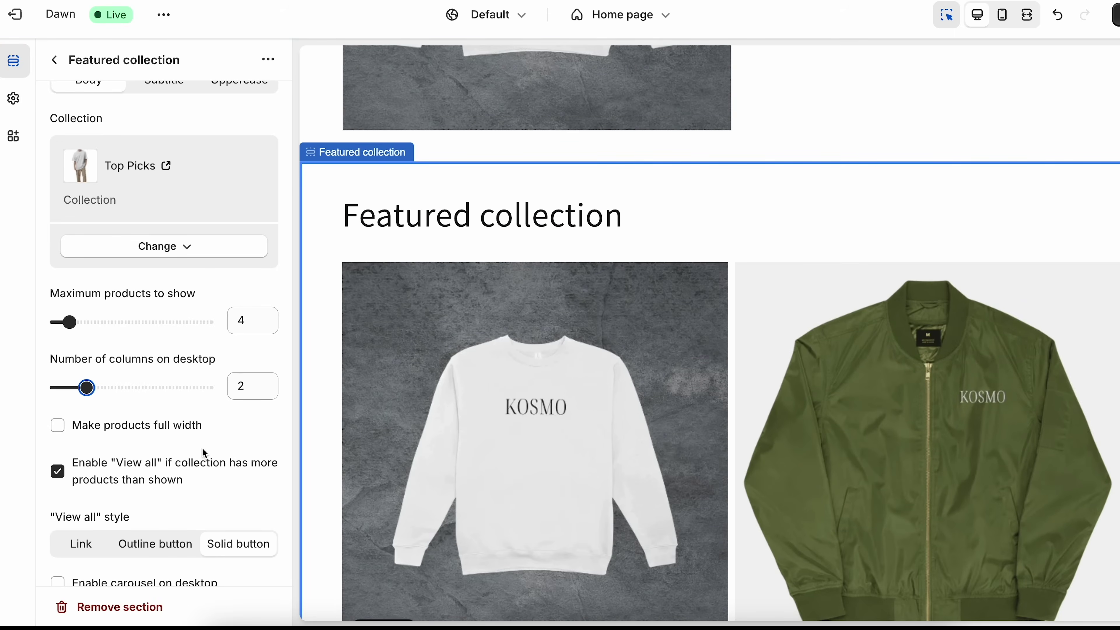
pyautogui.click(55, 61)
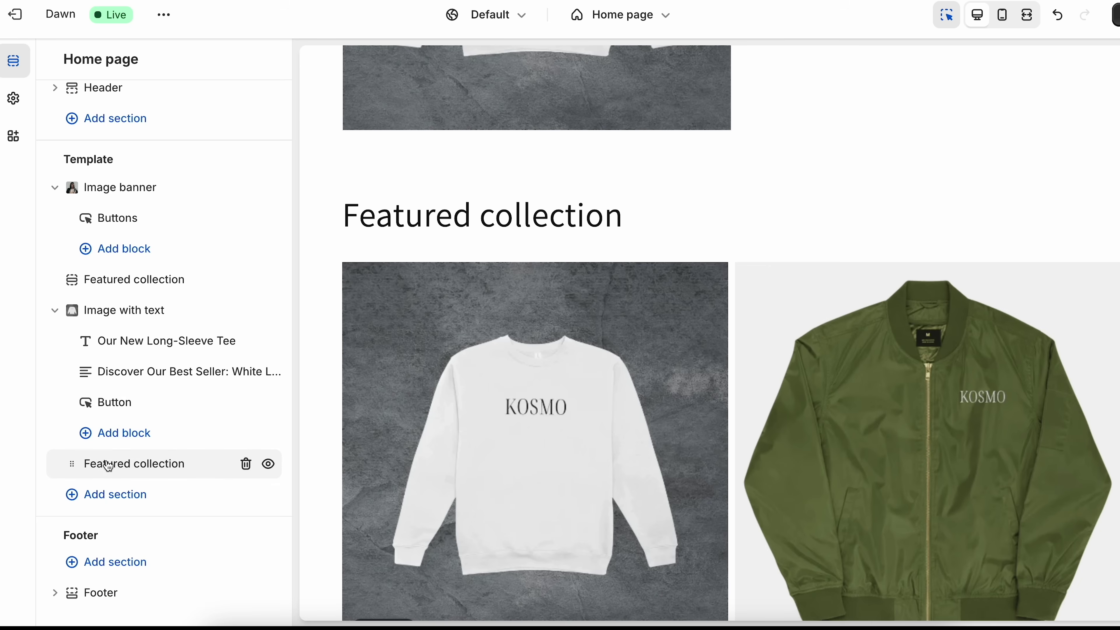
pyautogui.moveTo(109, 464); pyautogui.dragTo(132, 280)
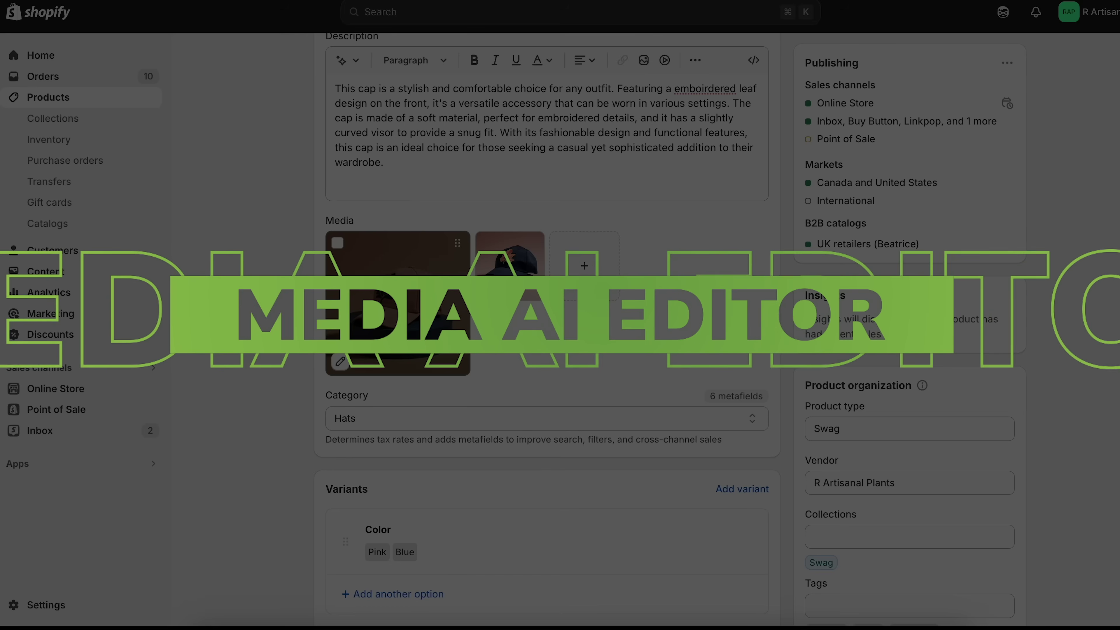
# - Remove the background from the Embroidered Cap's first photo
pyautogui.click(423, 304)
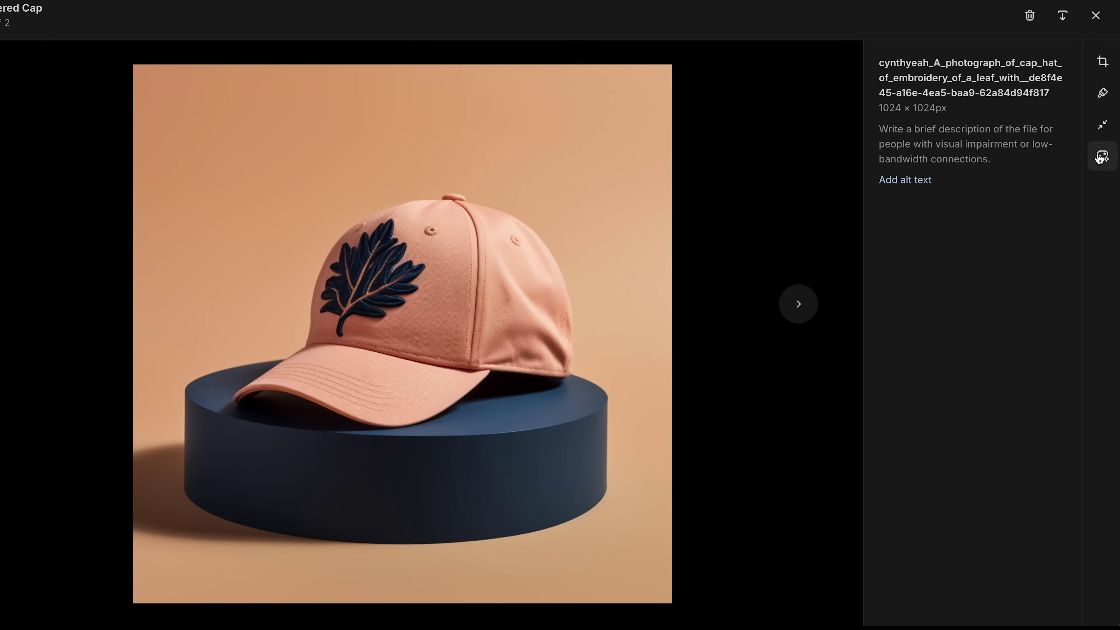
pyautogui.click(1102, 157)
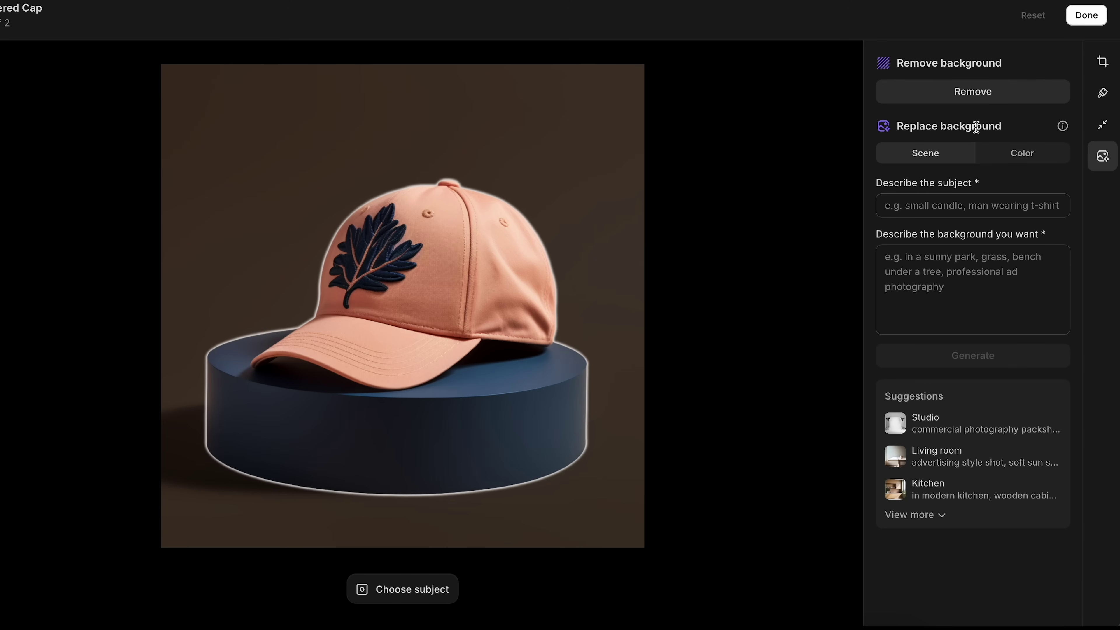
pyautogui.click(964, 95)
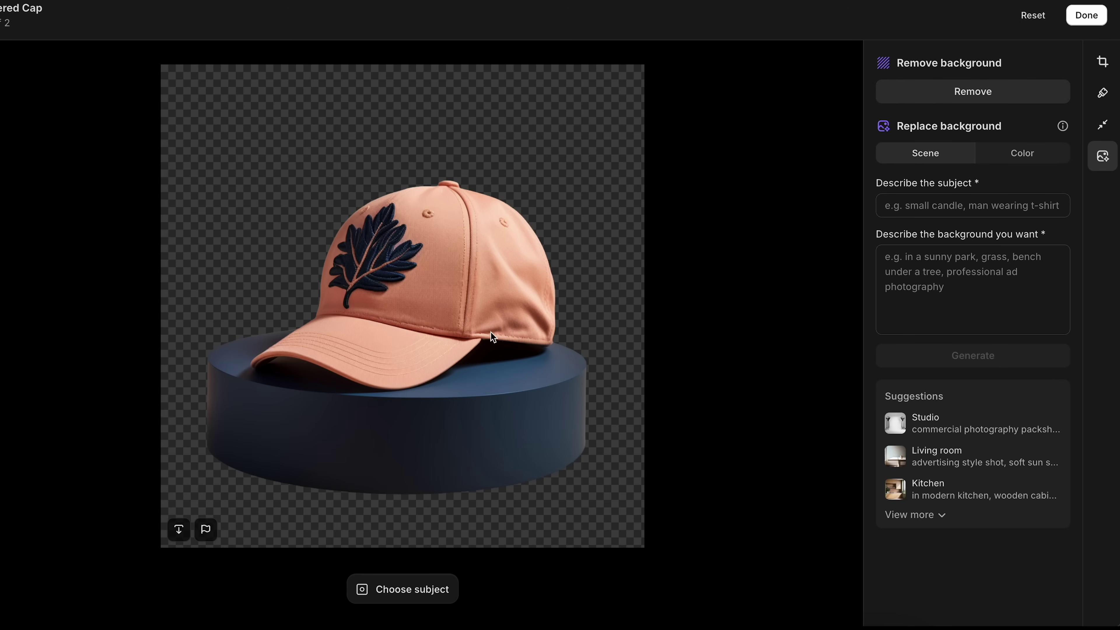
# - Generate AI backgrounds placing the hat on a white picnic table with ocean and sand behind
pyautogui.click(975, 205)
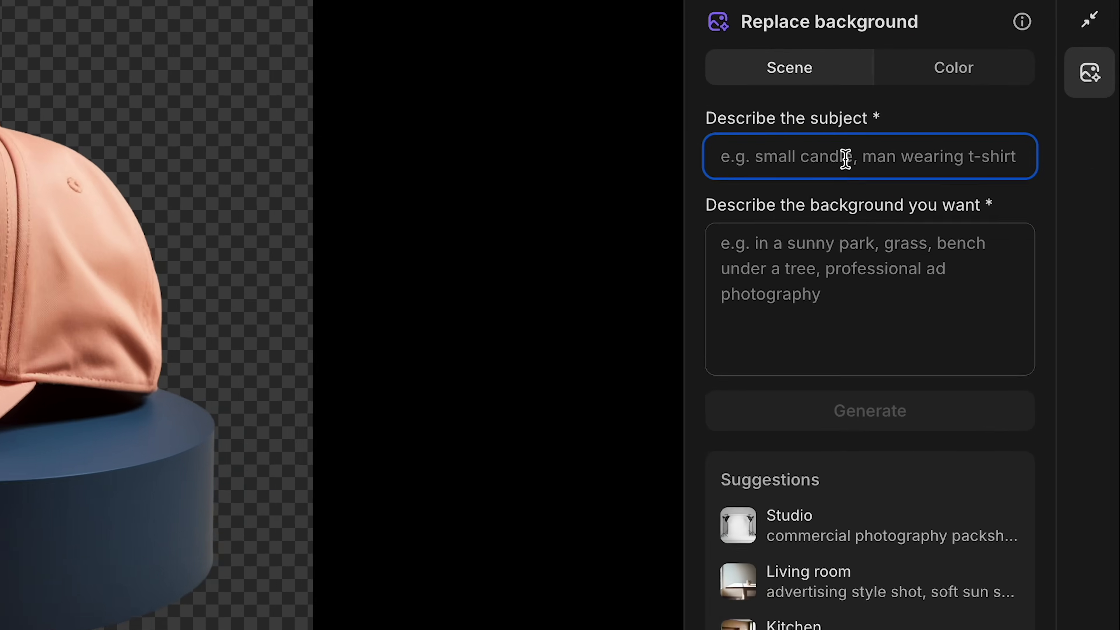
pyautogui.write('hat on top of a blue platform')
pyautogui.press('Tab')
pyautogui.write('on a white picnic table, with a')
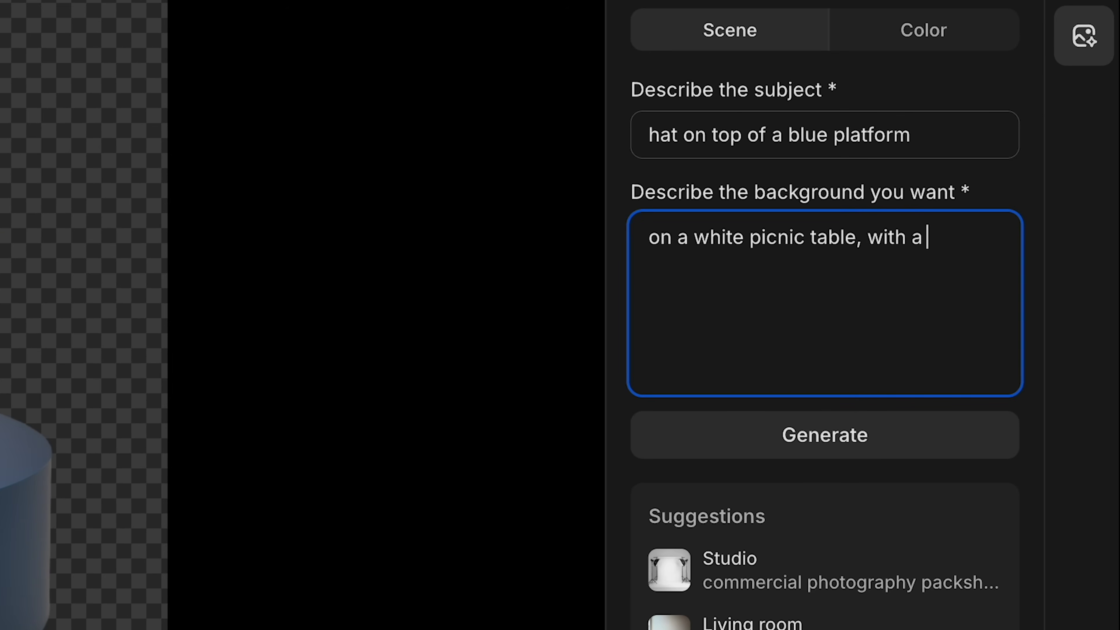
pyautogui.press('BackSpace')
pyautogui.press('BackSpace')
pyautogui.write('the ocean and sand behind it. Sunny day')
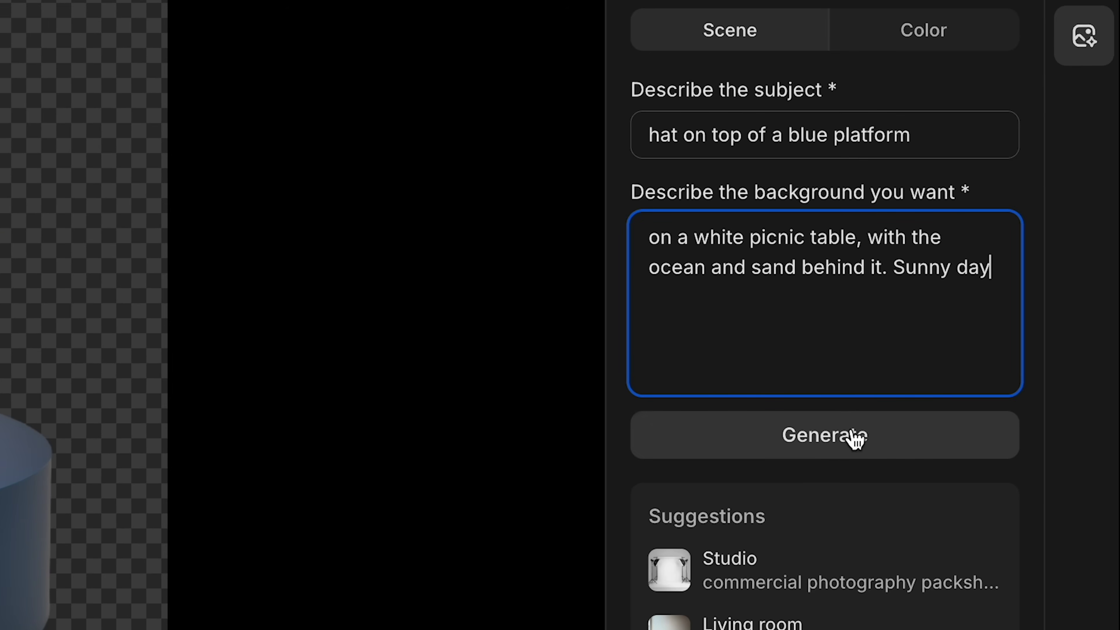
pyautogui.click(820, 448)
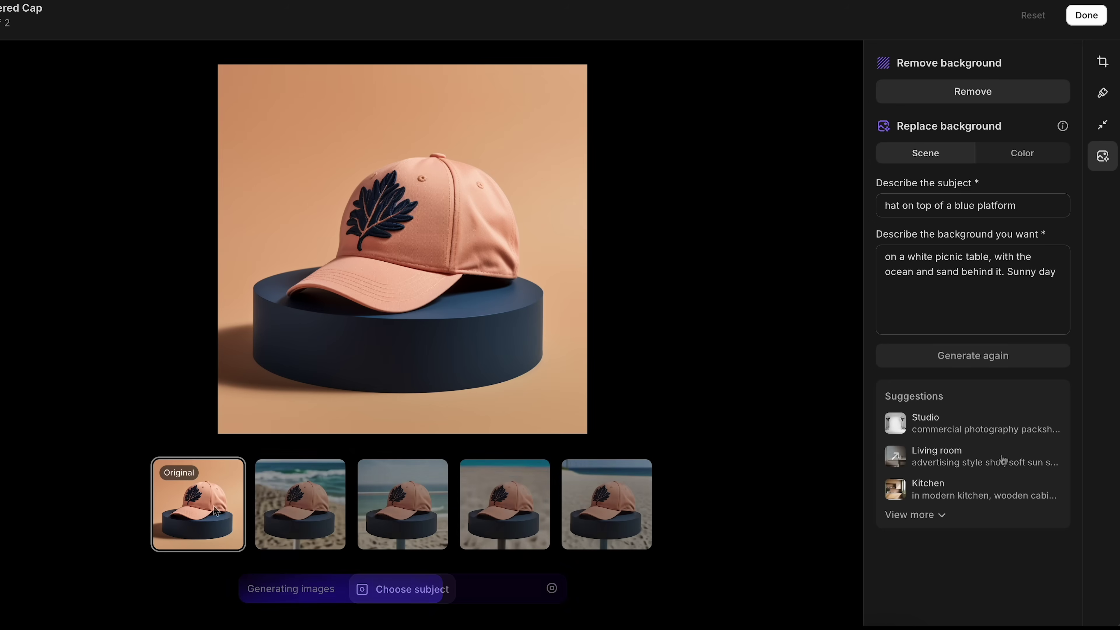
pyautogui.click(303, 516)
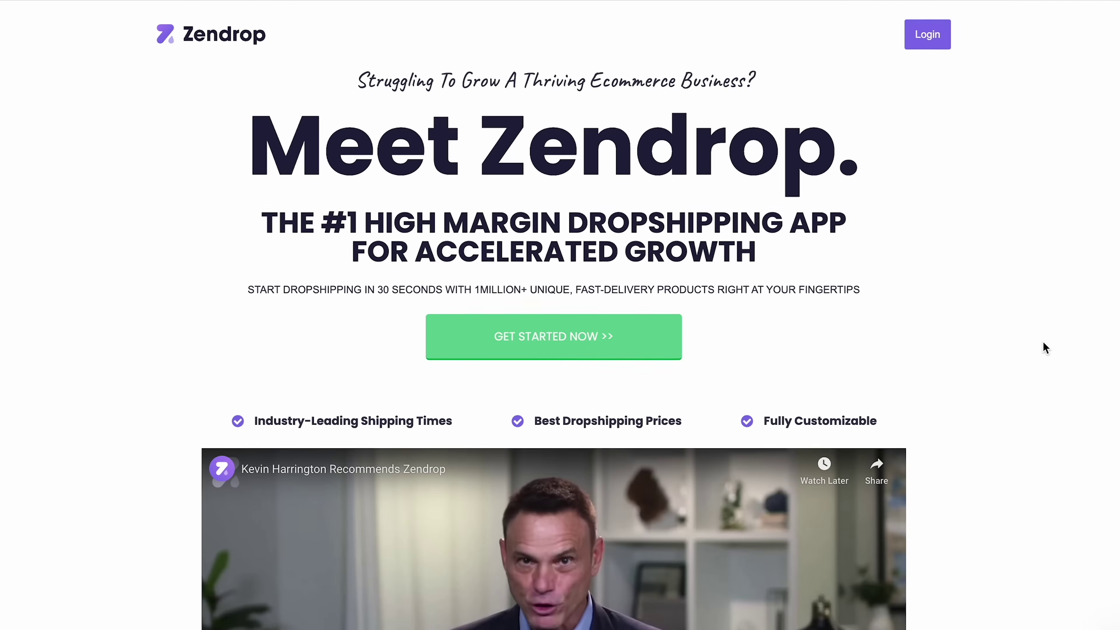
# - Scroll down through the Zendrop landing page
pyautogui.scroll(-3, 1044, 343)
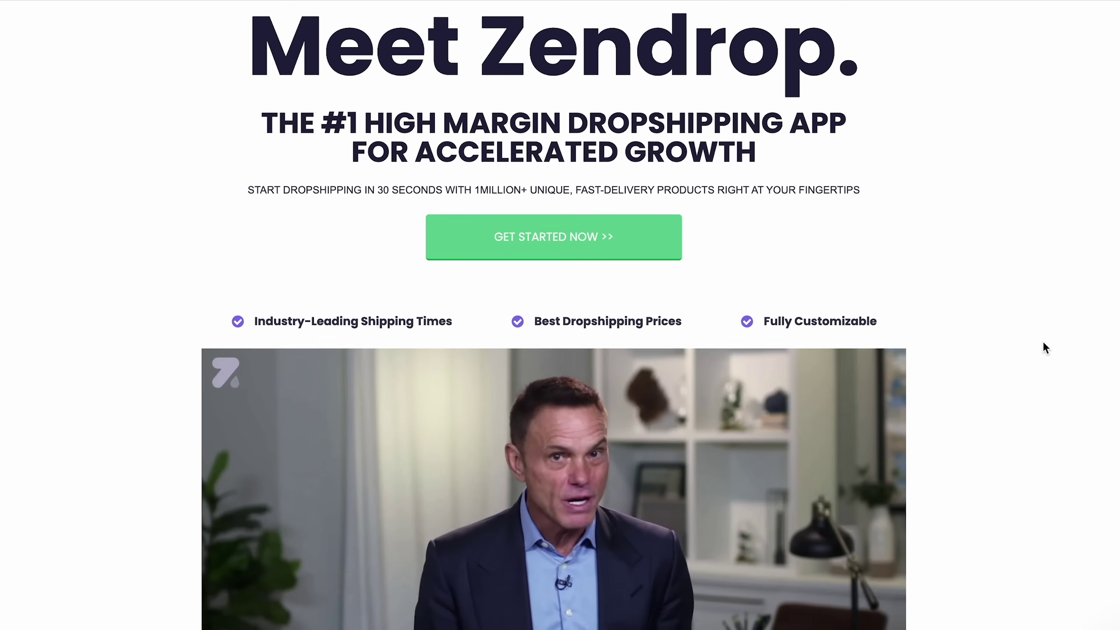
pyautogui.scroll(-3, 1044, 343)
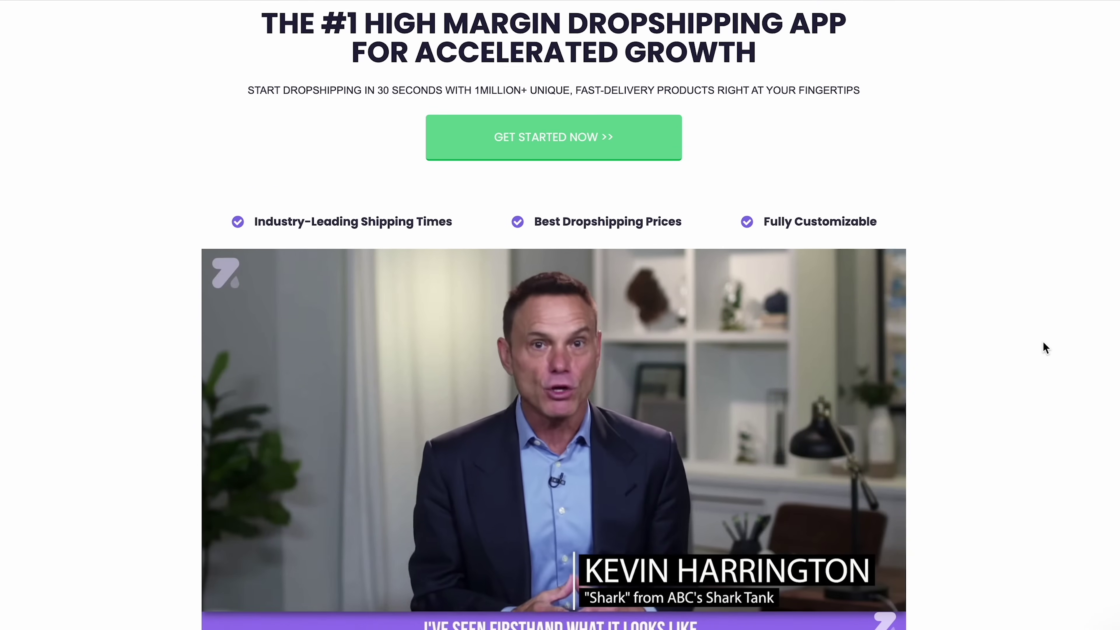
pyautogui.scroll(-3, 1043, 343)
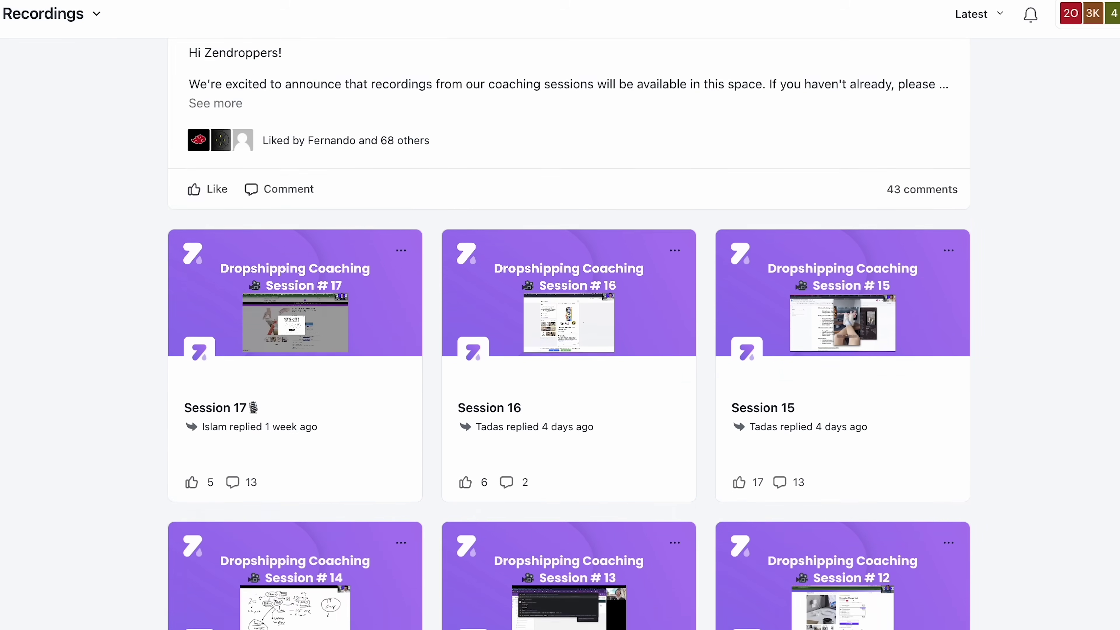
# - Scroll through the Zendrop Academy coaching session recordings
pyautogui.scroll(-3, 569, 331)
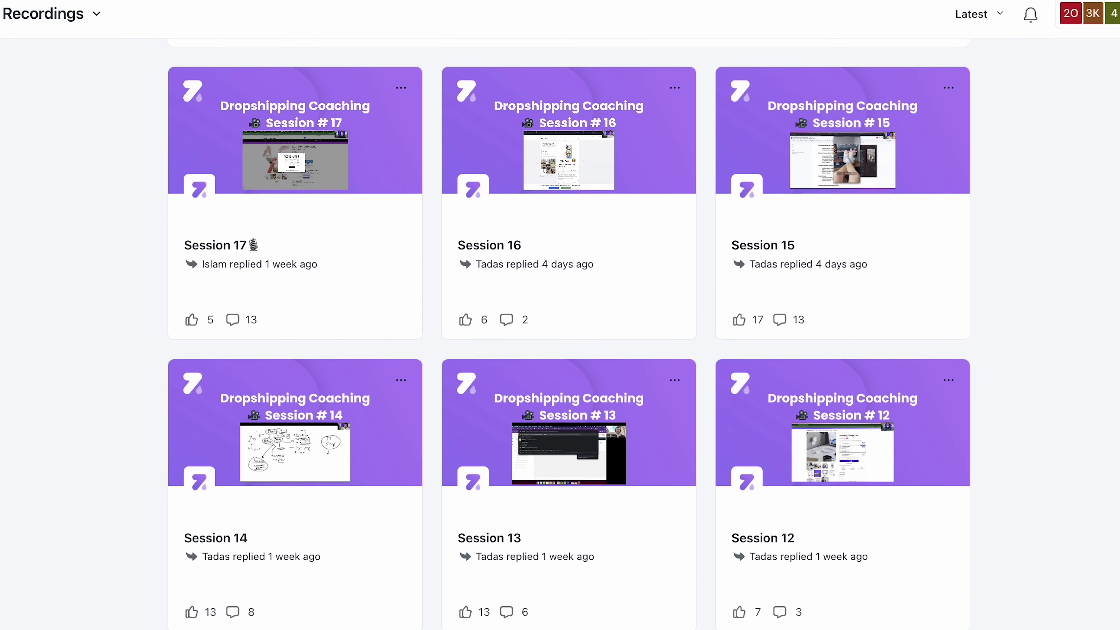
pyautogui.scroll(-10, 569, 330)
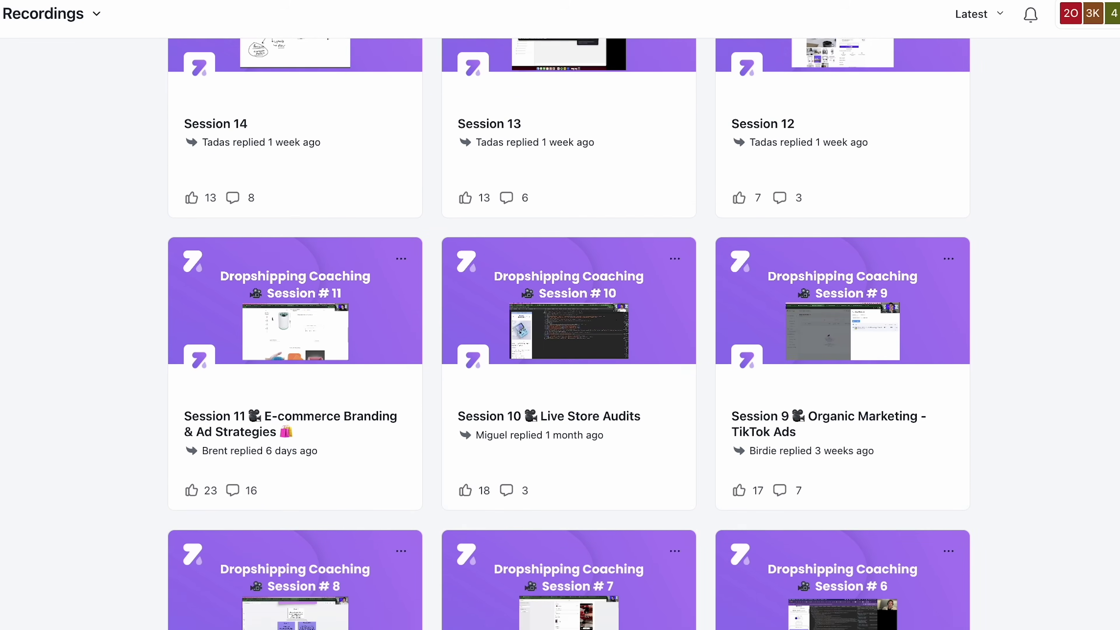
pyautogui.scroll(-8, 569, 330)
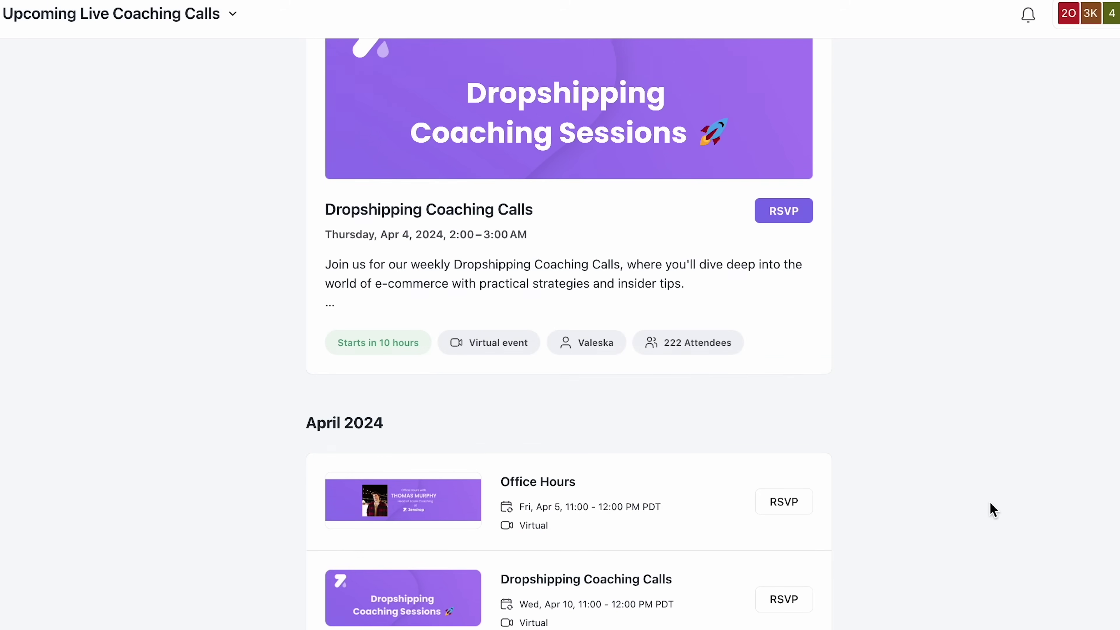
pyautogui.scroll(-10, 993, 509)
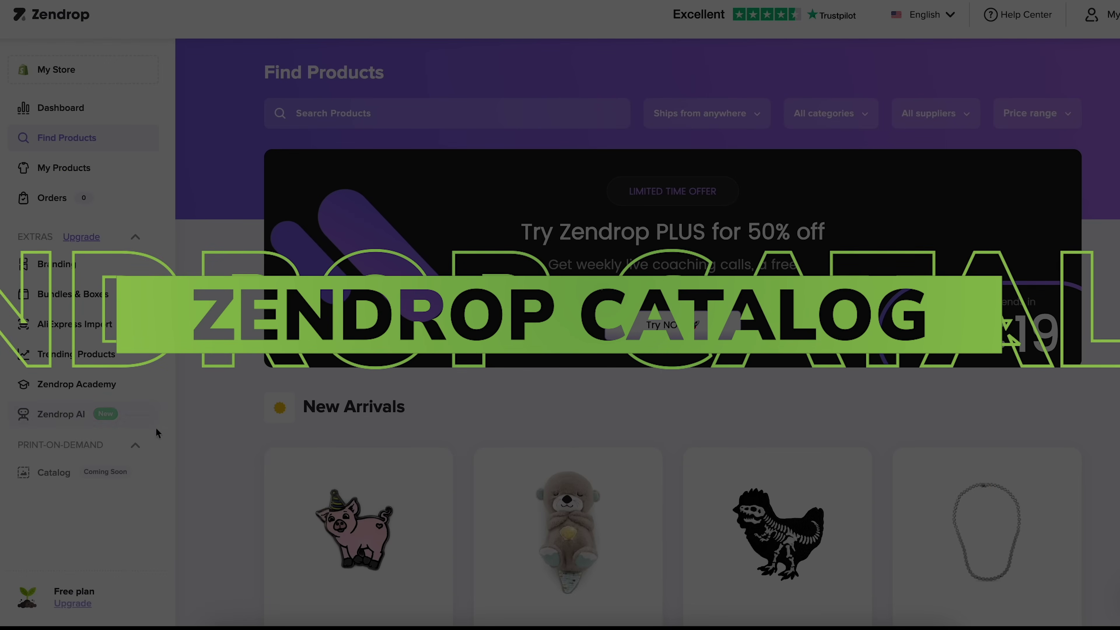
# - Add the Mini Air Humidifier to My Products
pyautogui.scroll(-15, 262, 464)
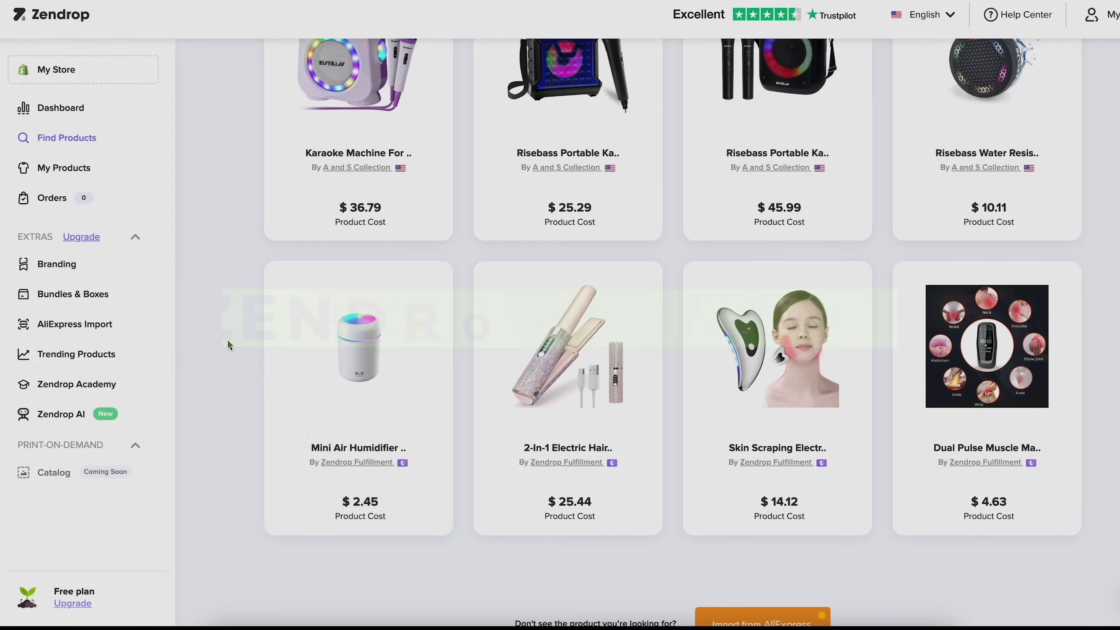
pyautogui.scroll(-1, 410, 403)
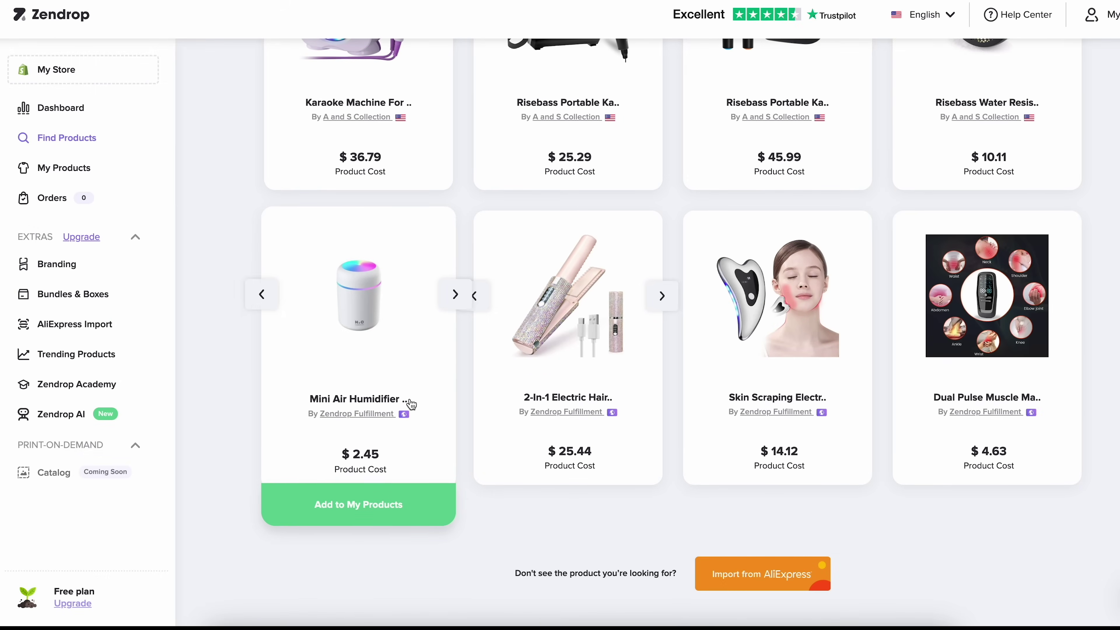
pyautogui.click(364, 504)
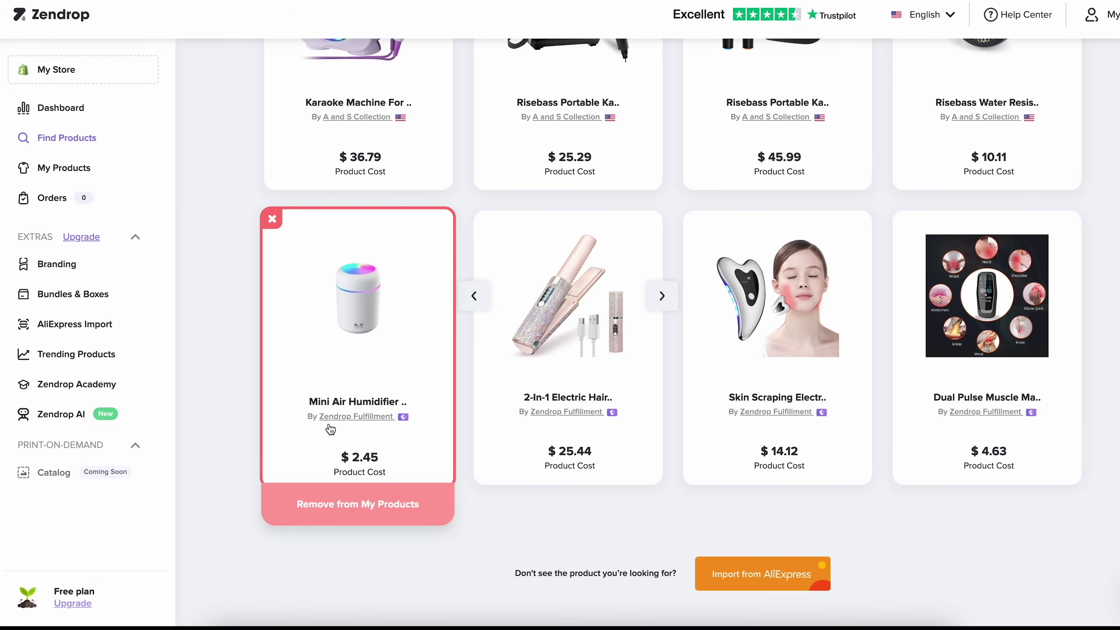
pyautogui.click(70, 168)
# - Review the humidifier's description and variants, then publish it to the store
pyautogui.click(901, 278)
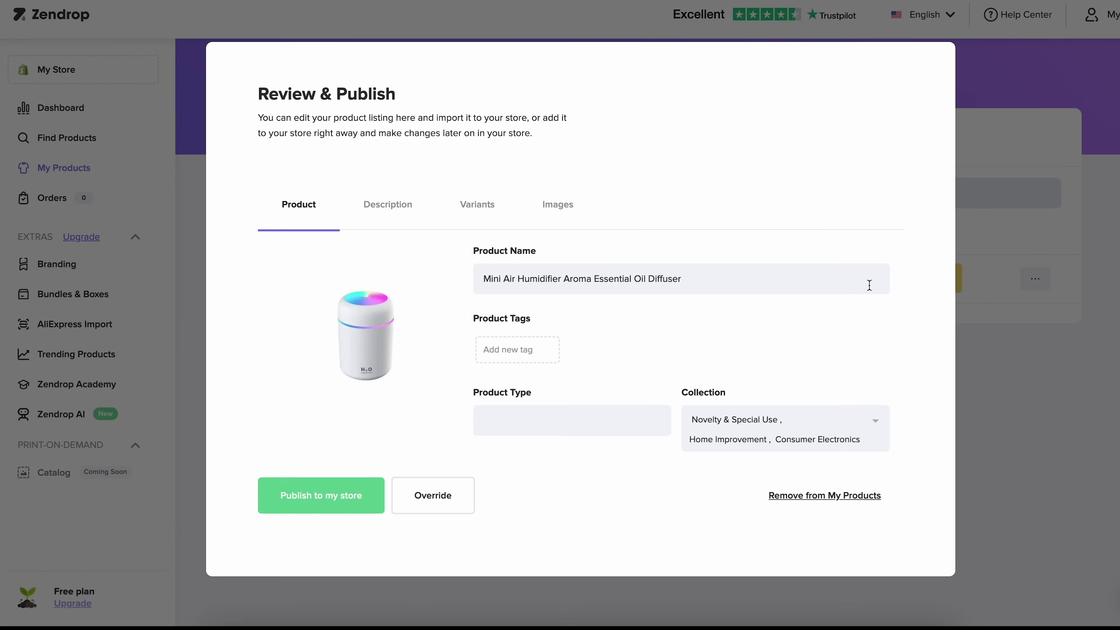
pyautogui.click(388, 204)
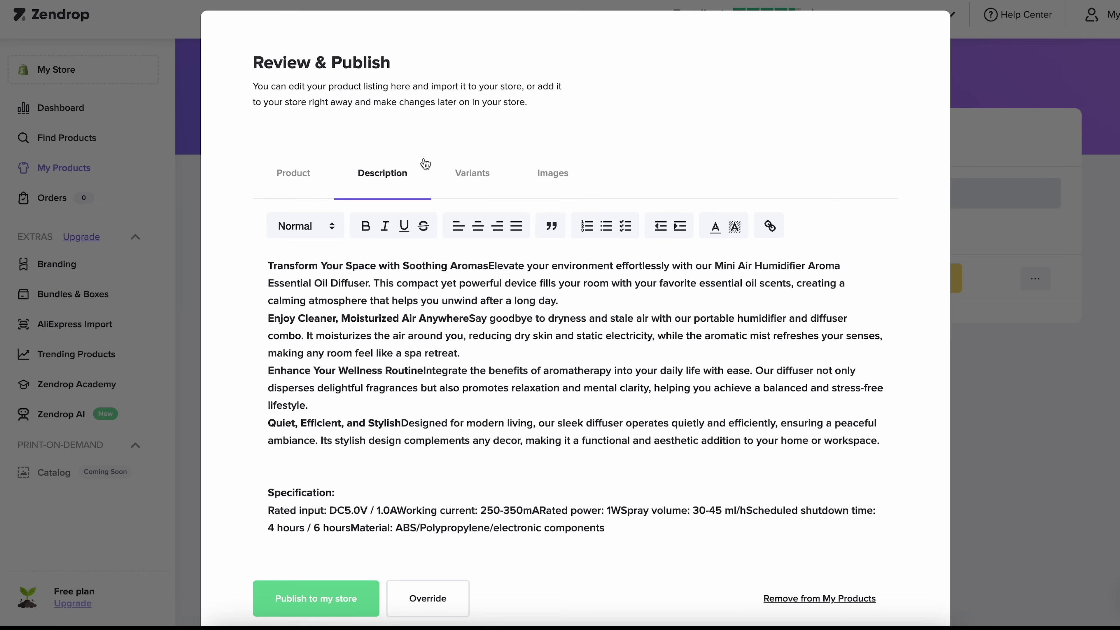
pyautogui.click(477, 184)
pyautogui.click(298, 214)
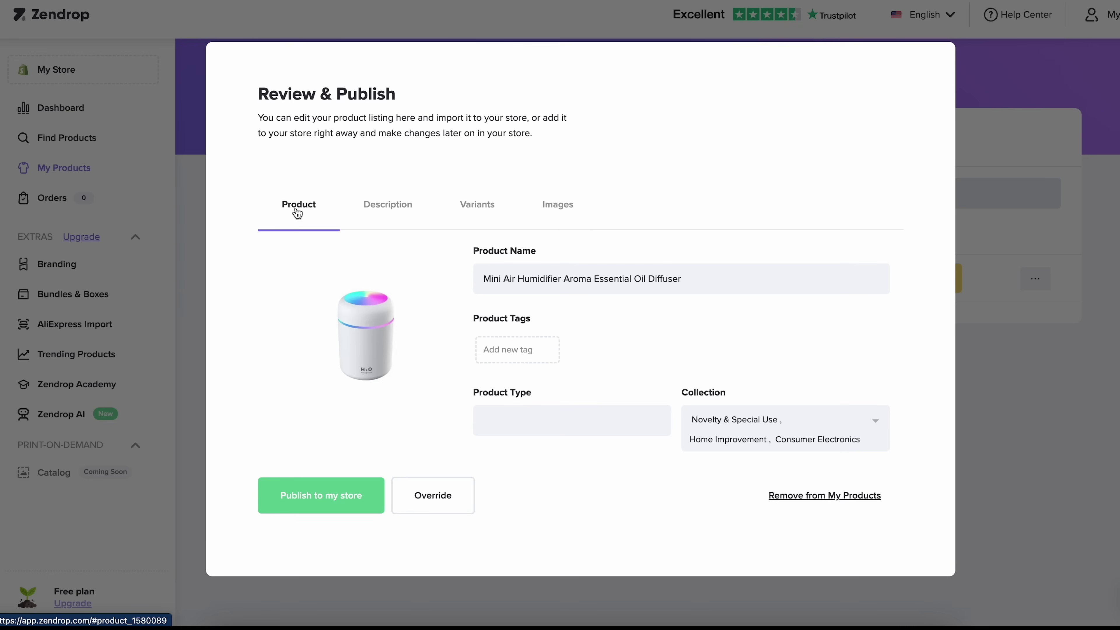
pyautogui.click(338, 495)
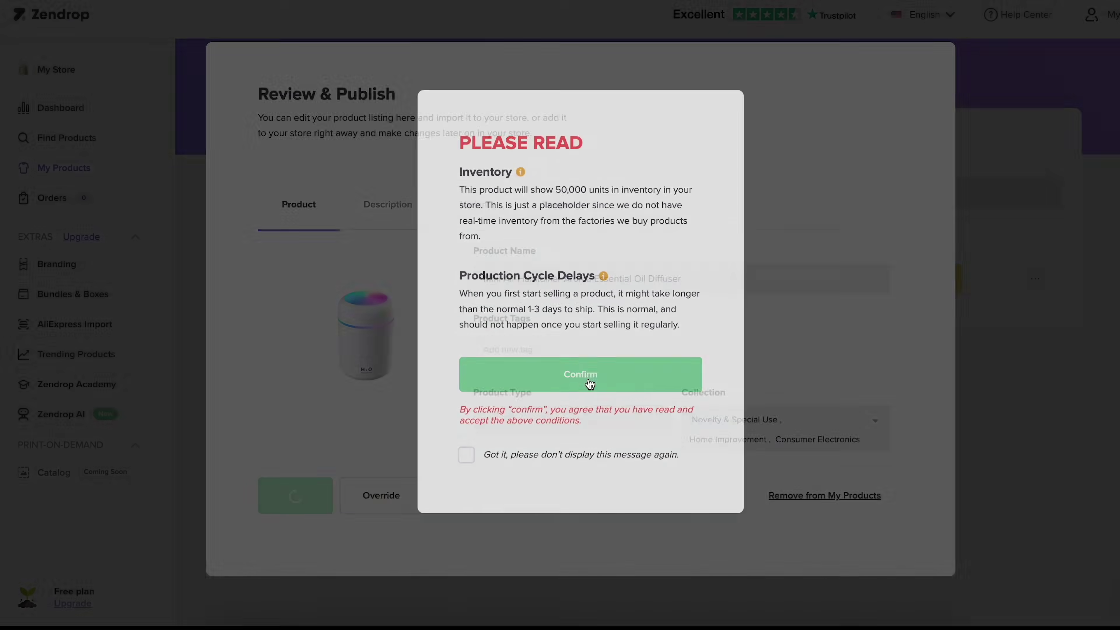
pyautogui.click(586, 381)
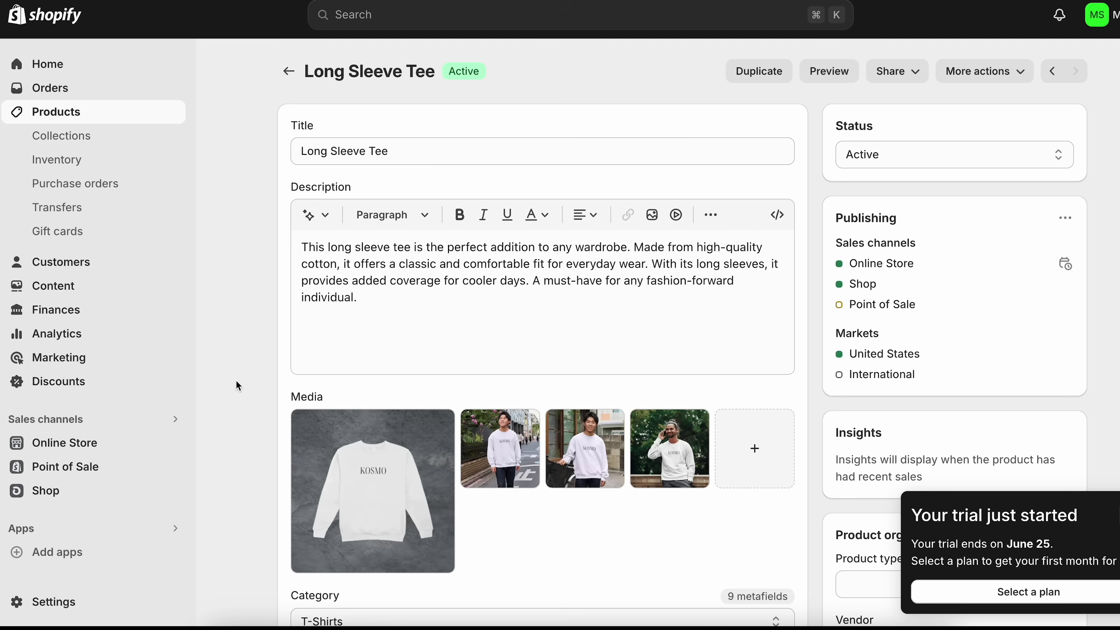
# - Create an About Us page with AI-generated text from 'We sell clothing for men'
pyautogui.click(76, 445)
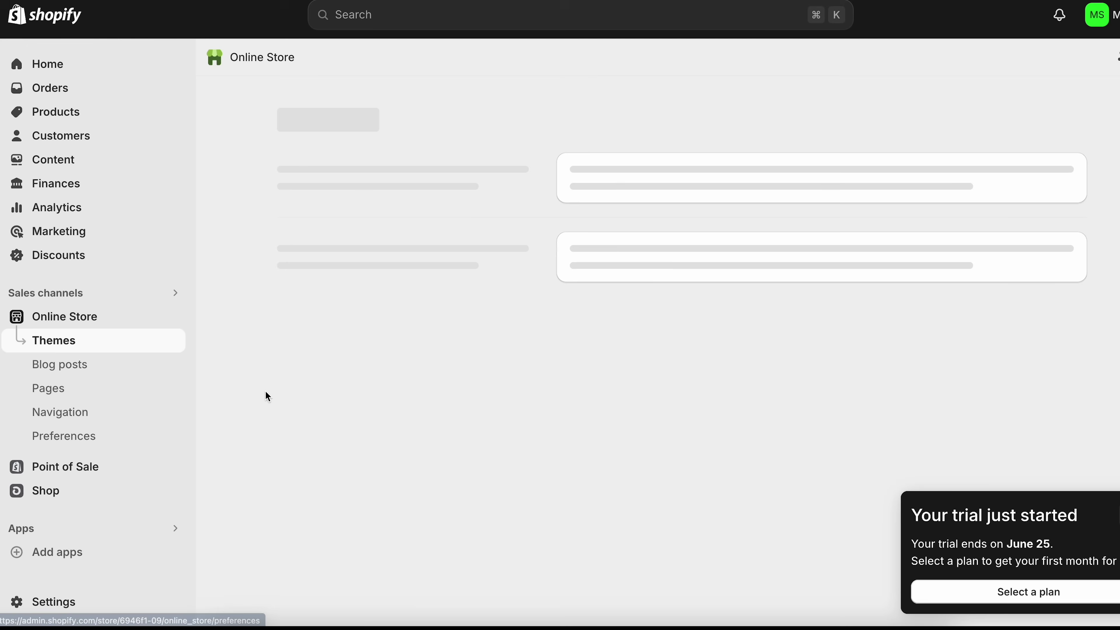
pyautogui.click(53, 389)
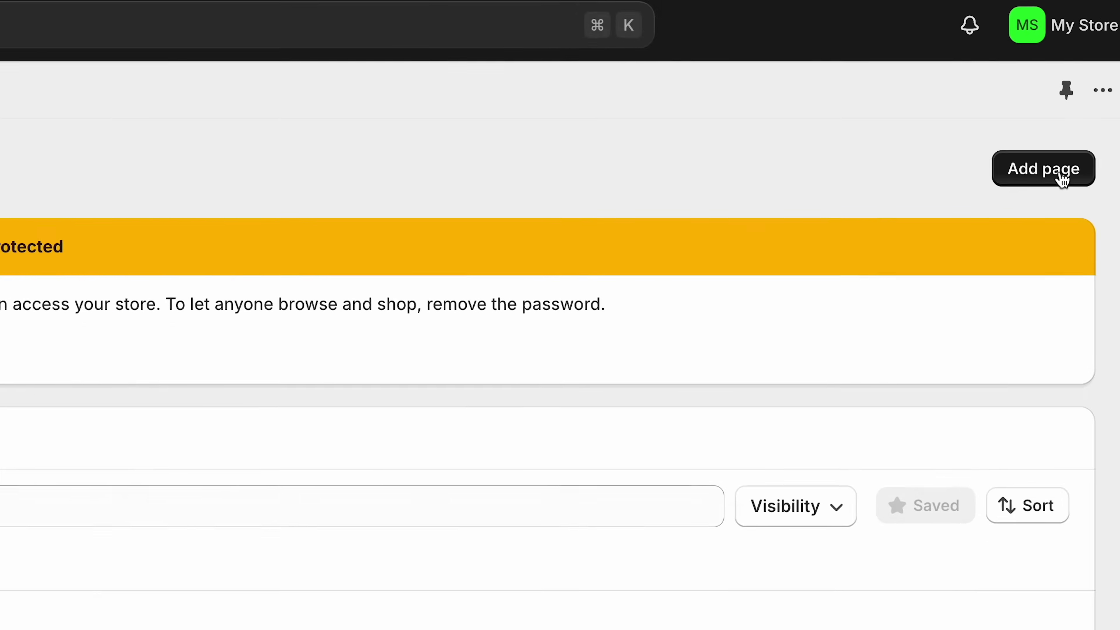
pyautogui.click(1101, 108)
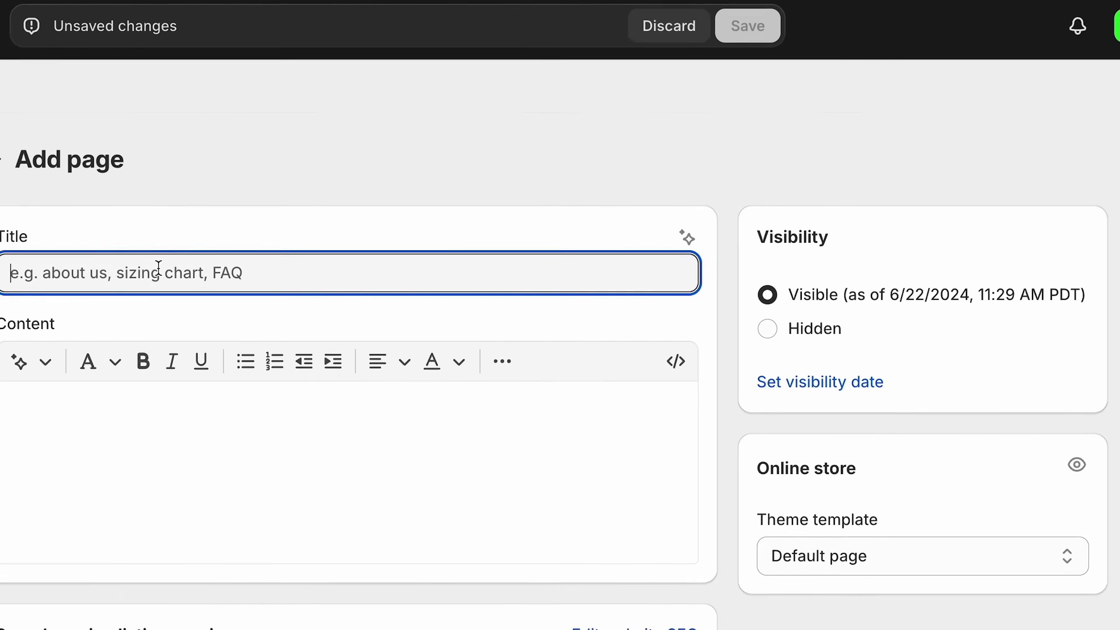
pyautogui.write('About Us')
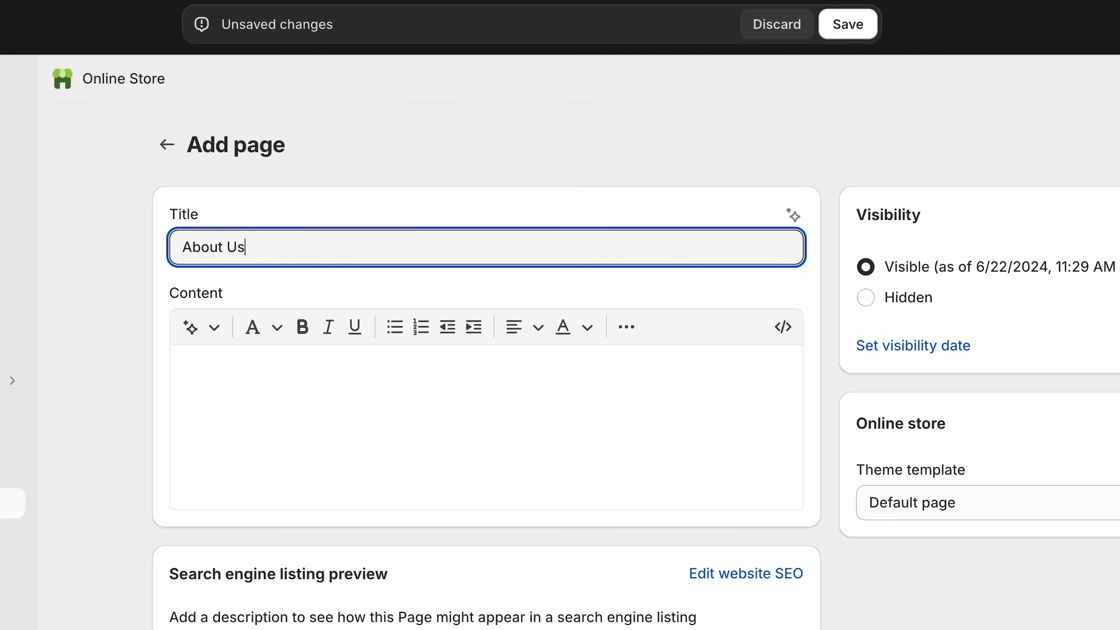
pyautogui.click(573, 170)
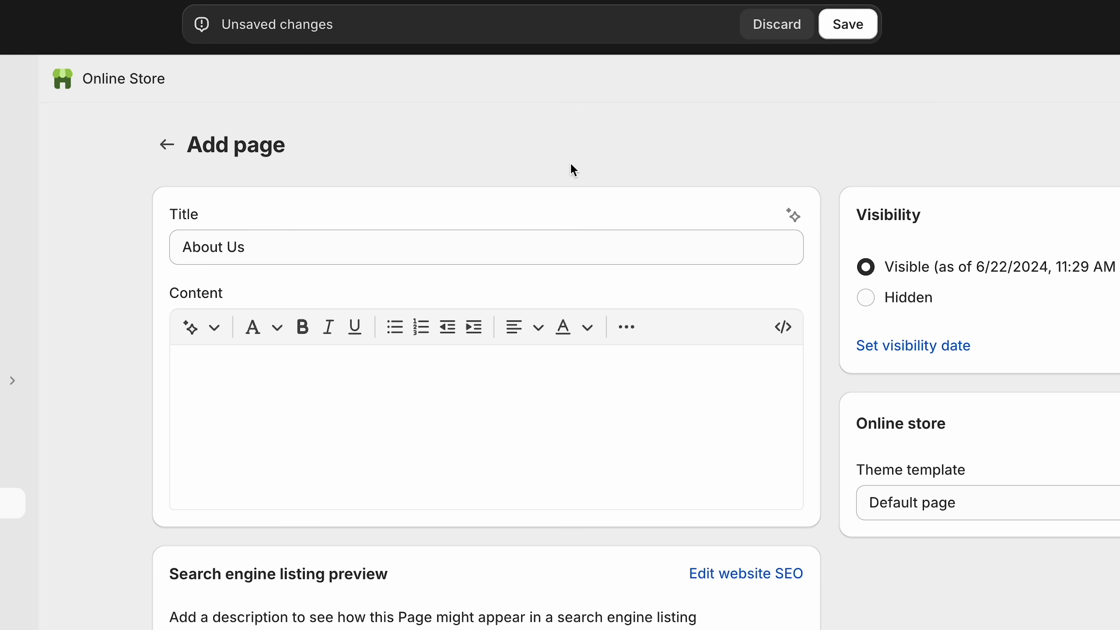
pyautogui.click(190, 327)
pyautogui.write('W')
pyautogui.write('e sell clothing for')
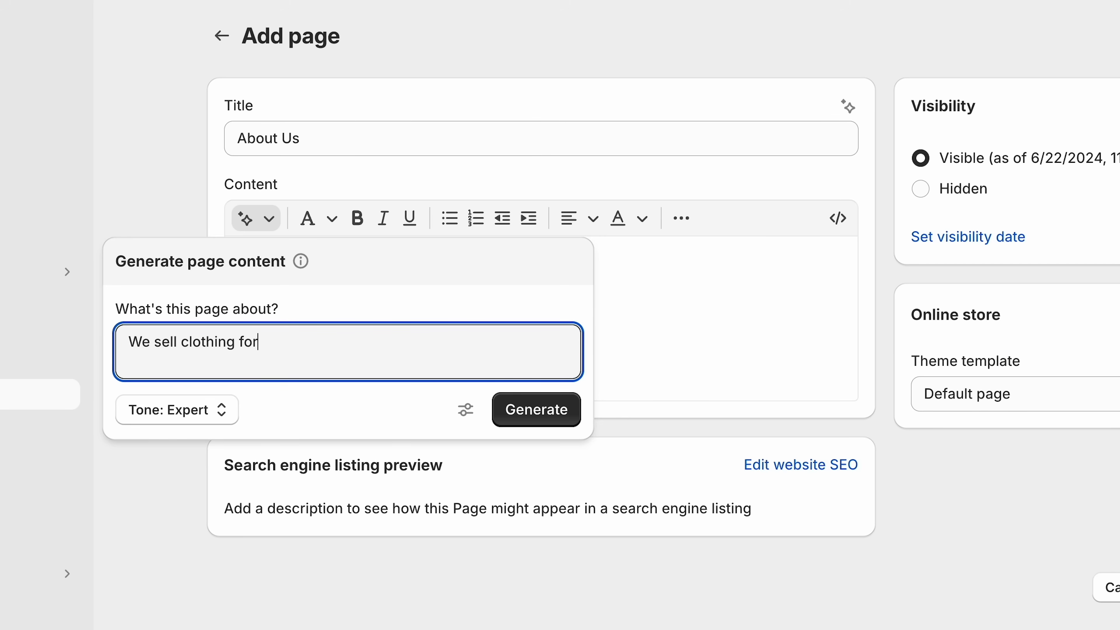
pyautogui.write(' men')
pyautogui.click(512, 408)
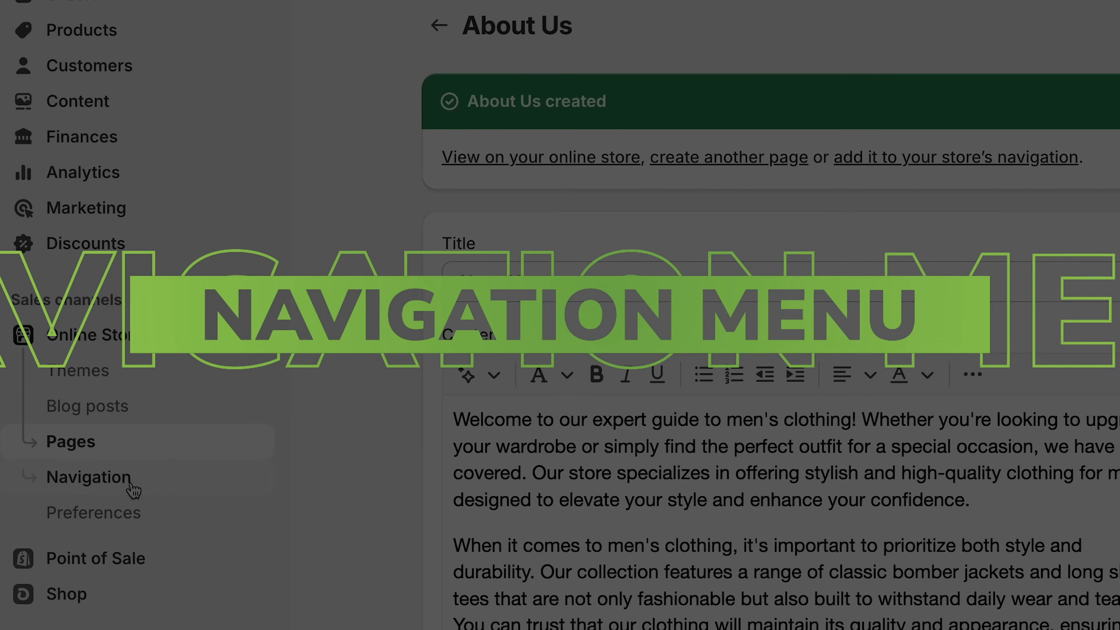
# - Add an About Us item linked to the About Us page to the Main menu and save
pyautogui.click(132, 486)
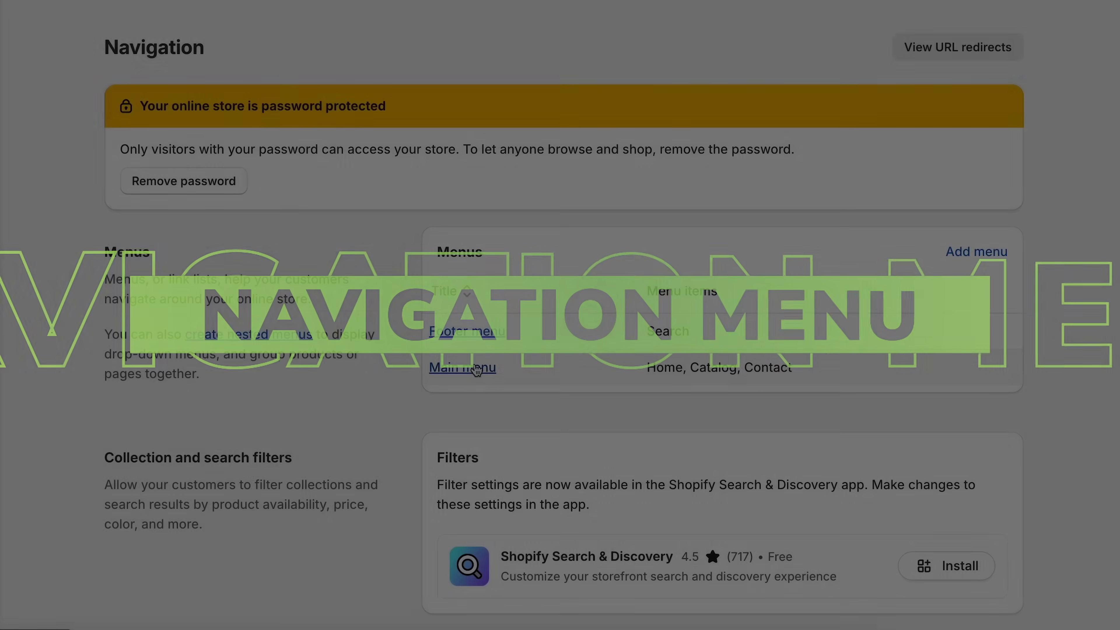
pyautogui.click(463, 371)
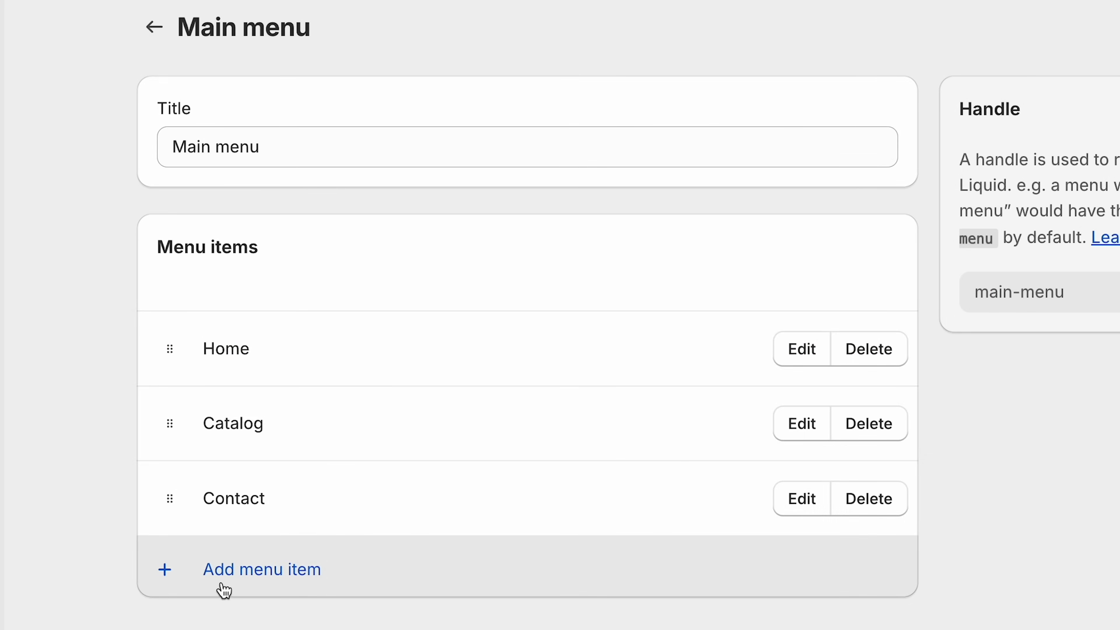
pyautogui.click(263, 570)
pyautogui.write('About Us')
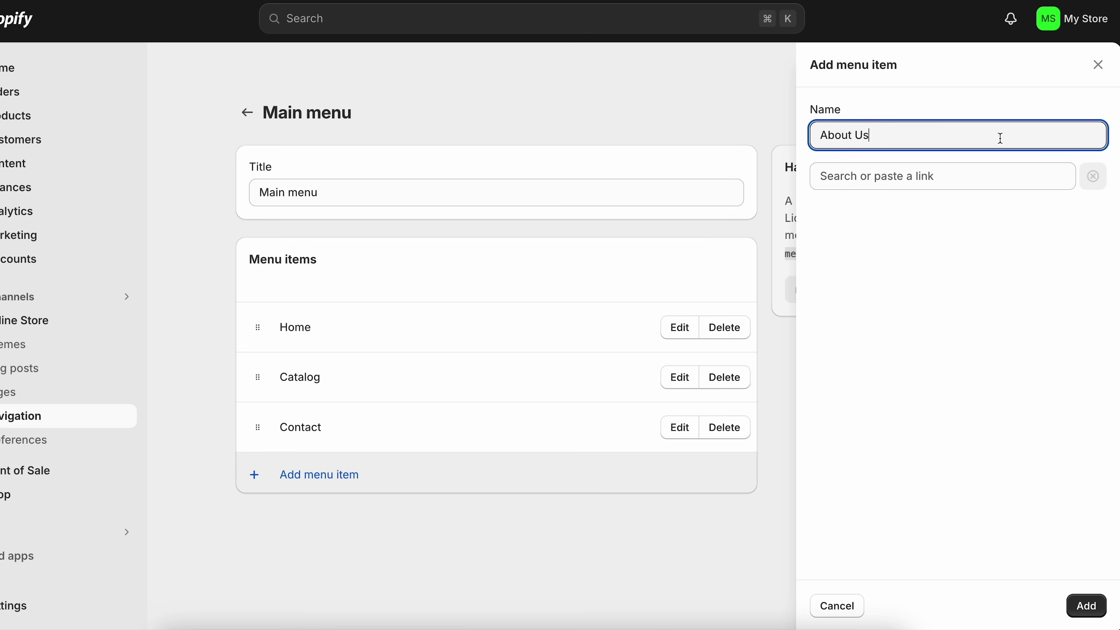
pyautogui.click(995, 173)
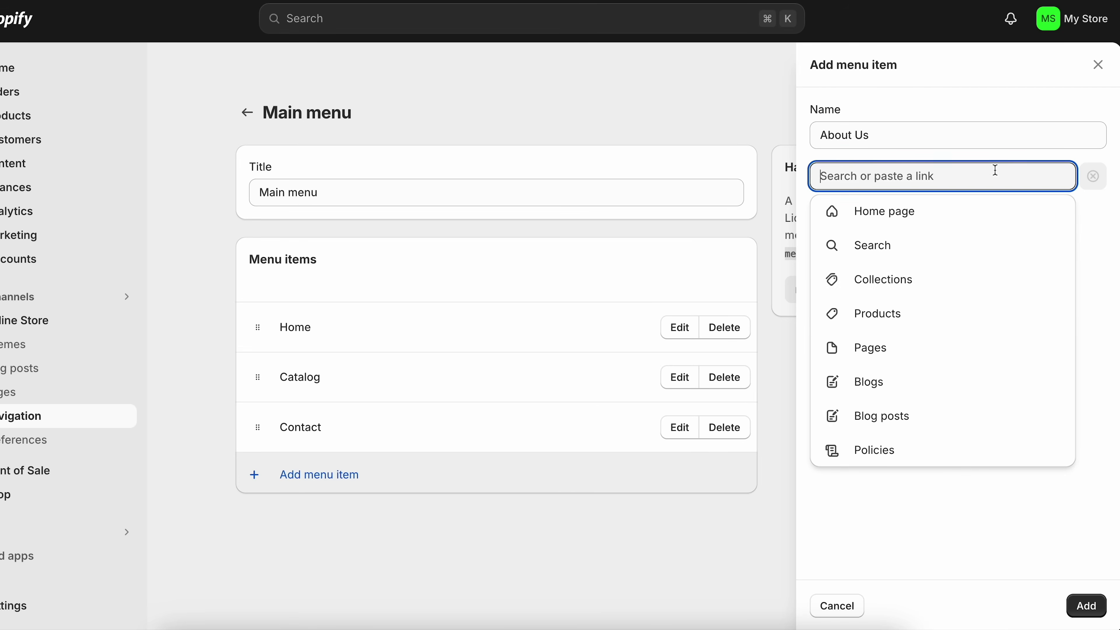
pyautogui.click(897, 356)
pyautogui.click(844, 280)
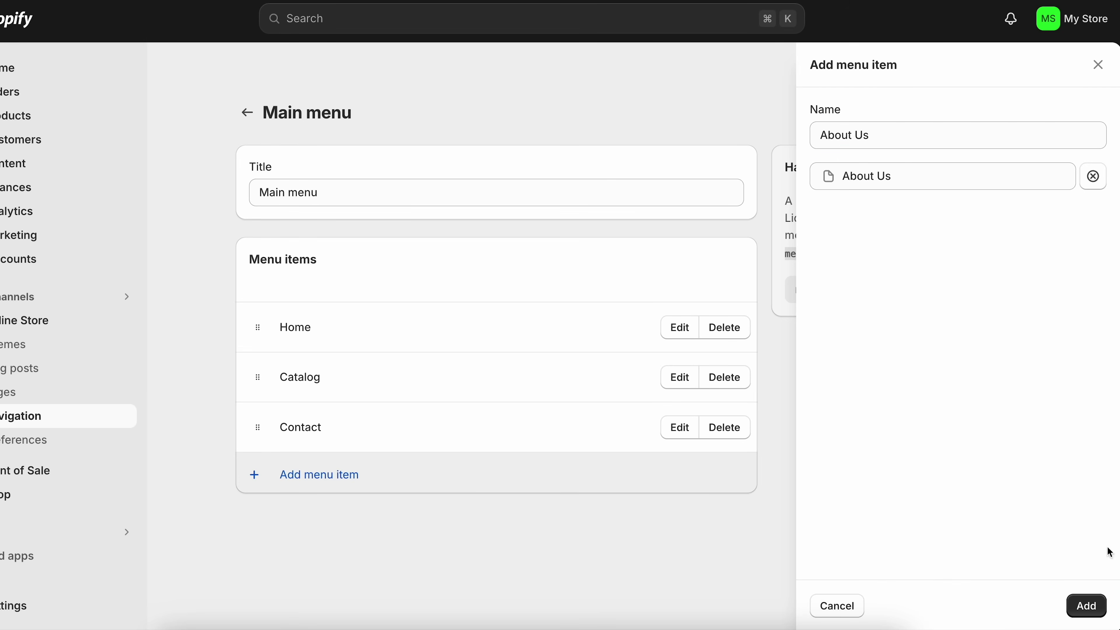
pyautogui.click(1086, 606)
pyautogui.click(998, 533)
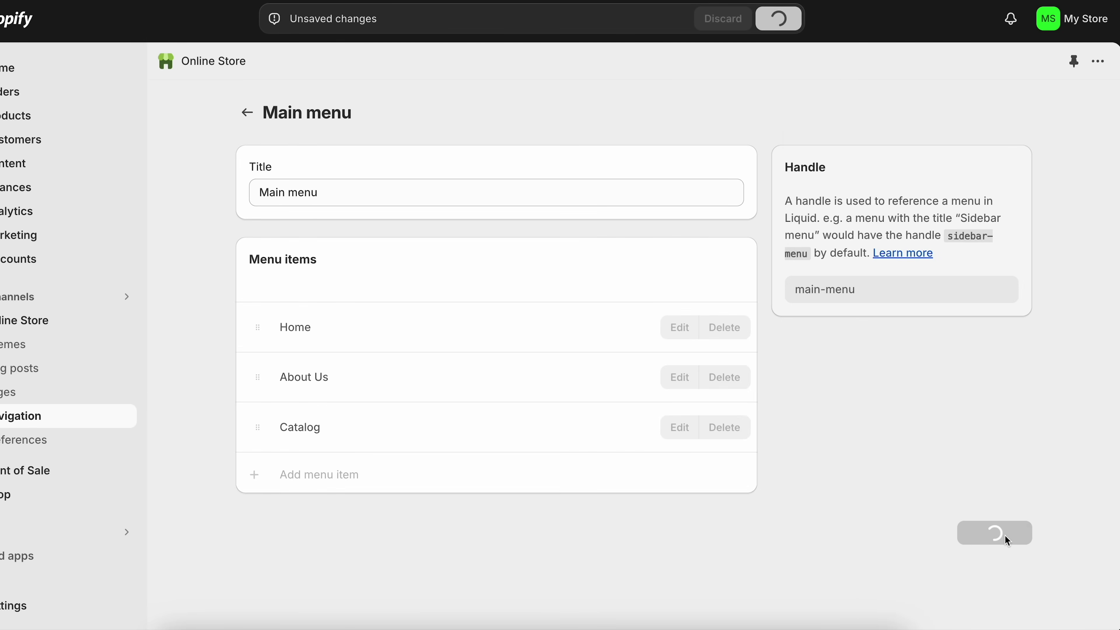
pyautogui.click(26, 416)
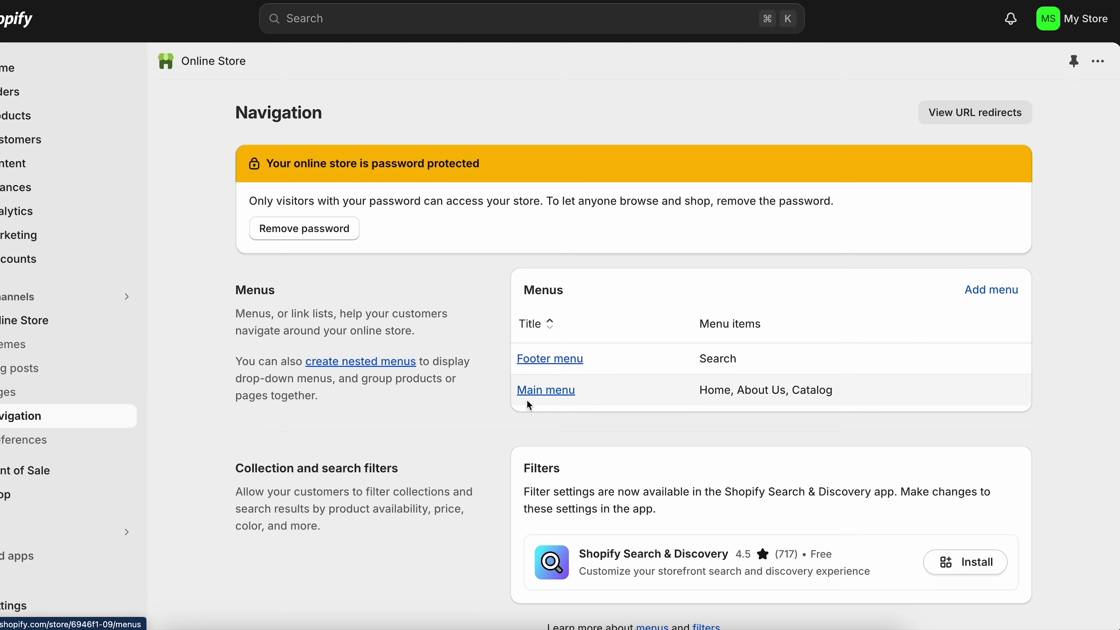
# - Publish a Return and refund policy filled from Shopify's template
pyautogui.scroll(-1, 531, 405)
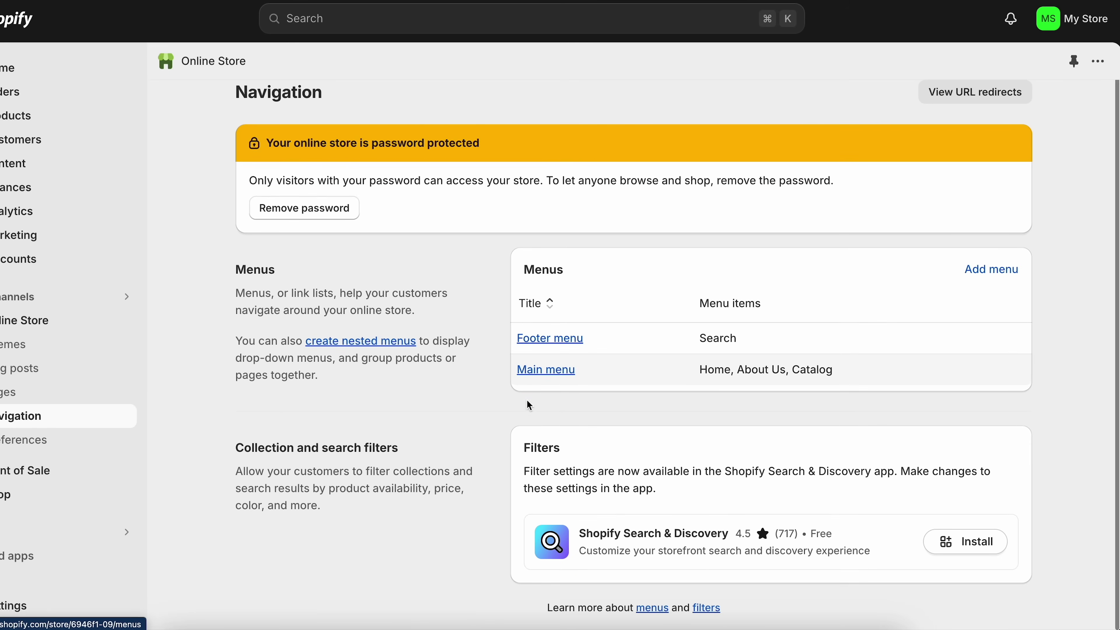
pyautogui.click(580, 342)
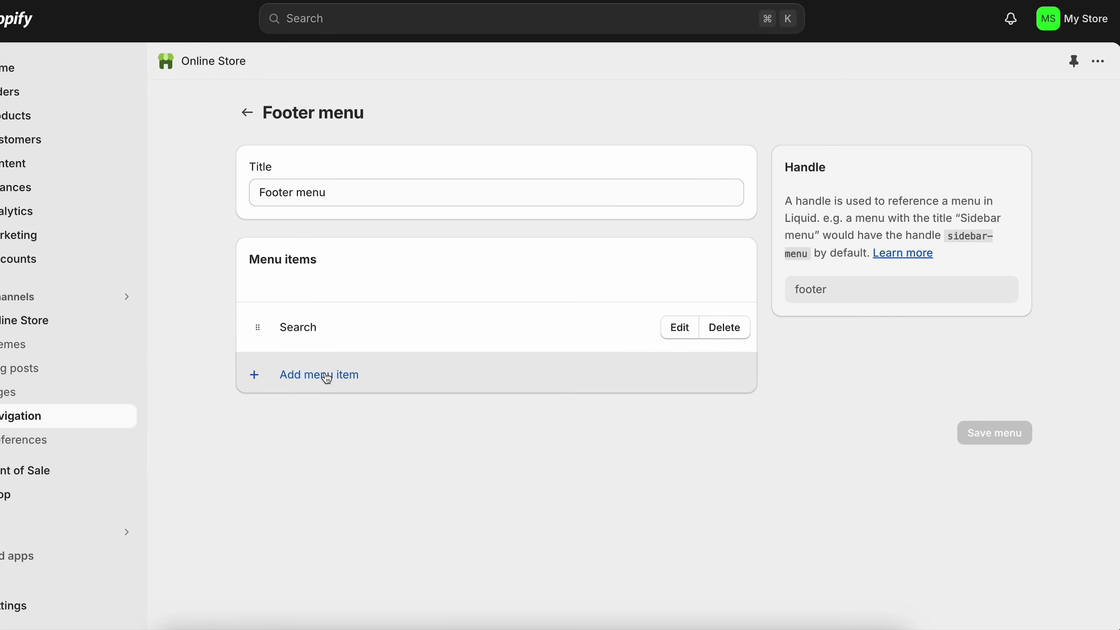
pyautogui.click(16, 605)
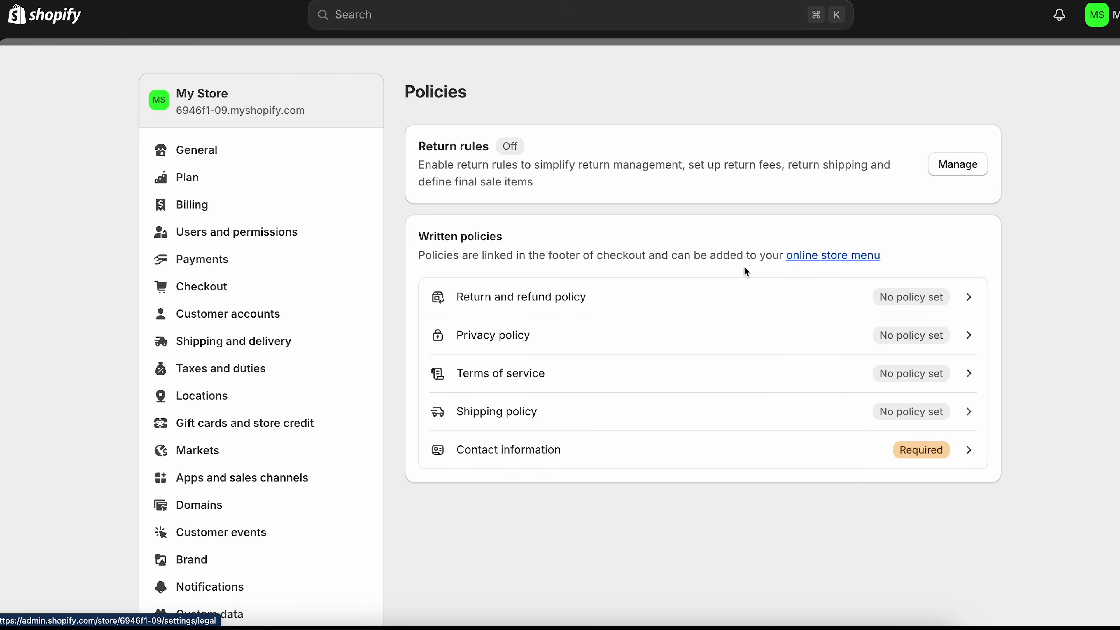
pyautogui.click(673, 302)
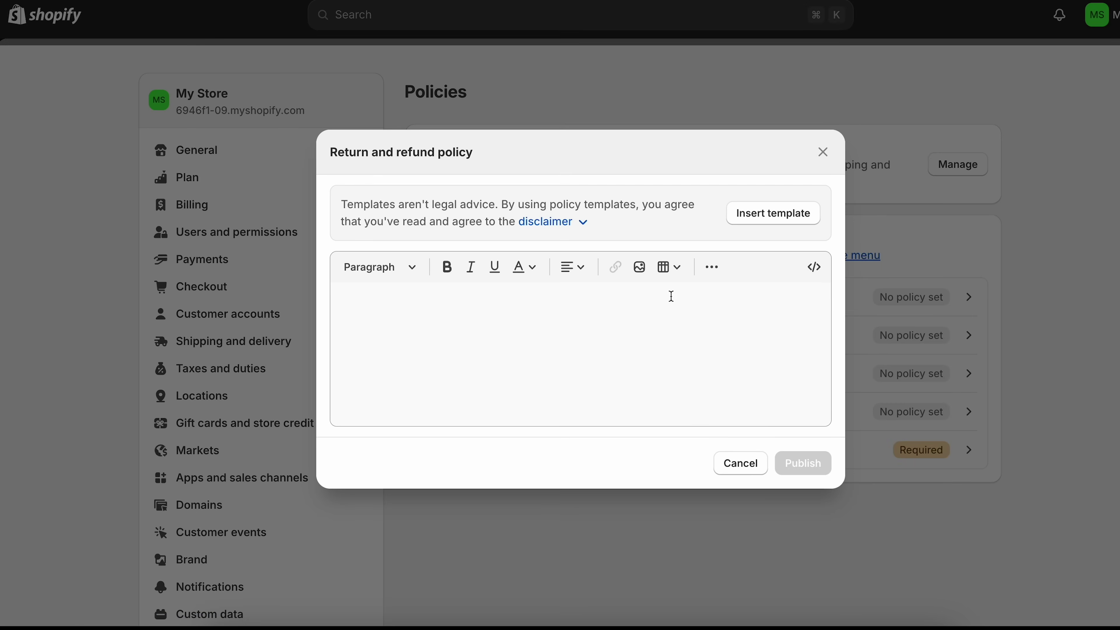
pyautogui.click(767, 216)
pyautogui.scroll(5, 604, 335)
pyautogui.scroll(-5, 592, 382)
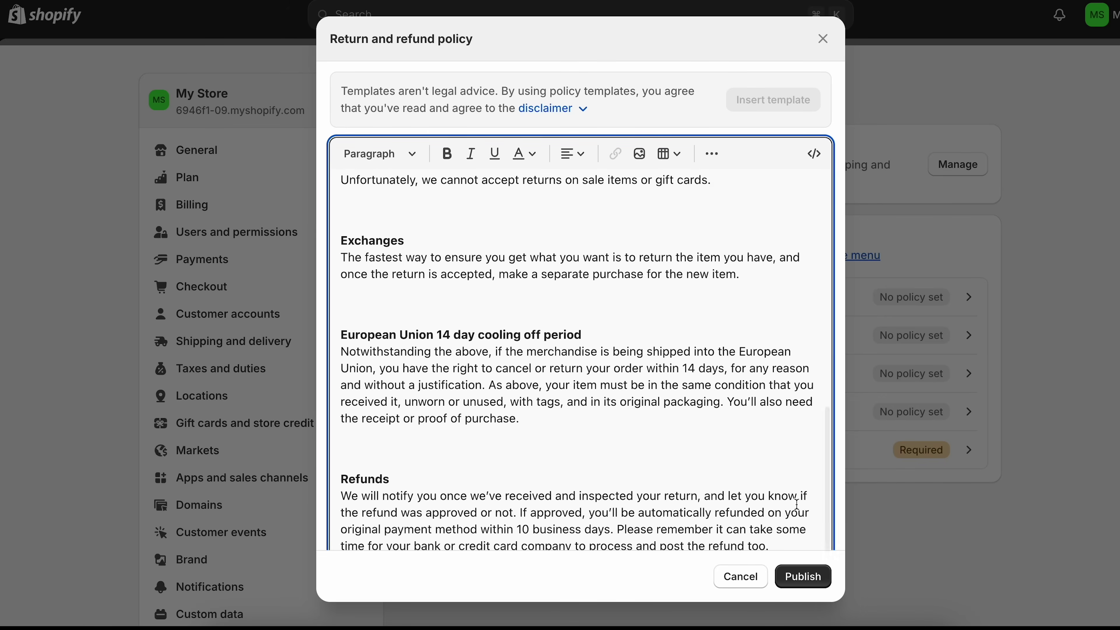
pyautogui.click(796, 578)
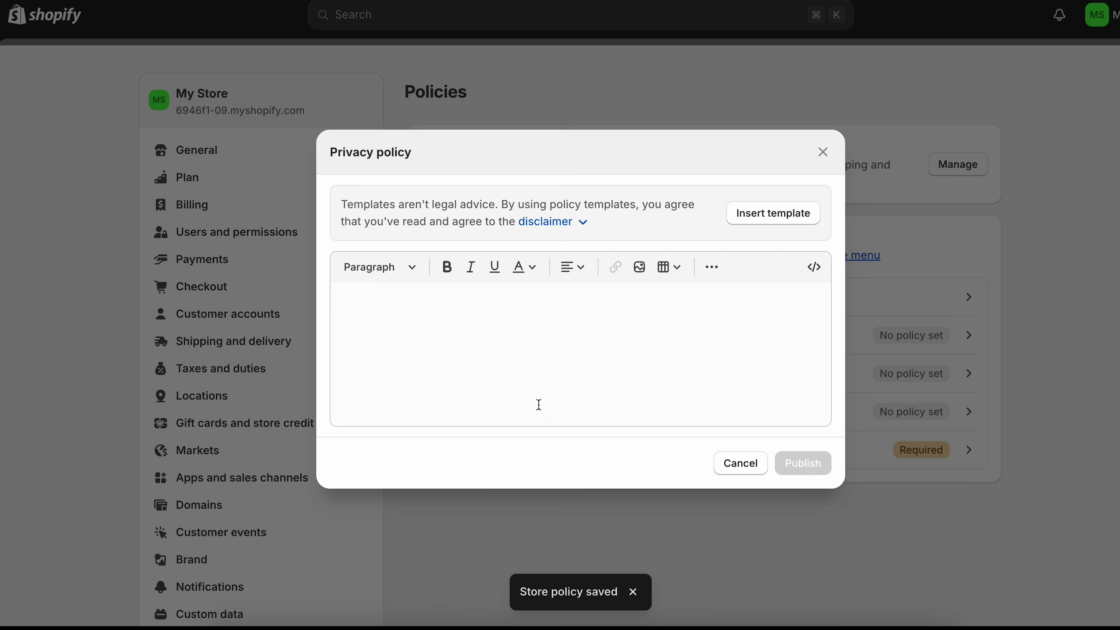
# - Fill the privacy policy with template text and add a Privacy Policy link to the Footer menu
pyautogui.click(781, 216)
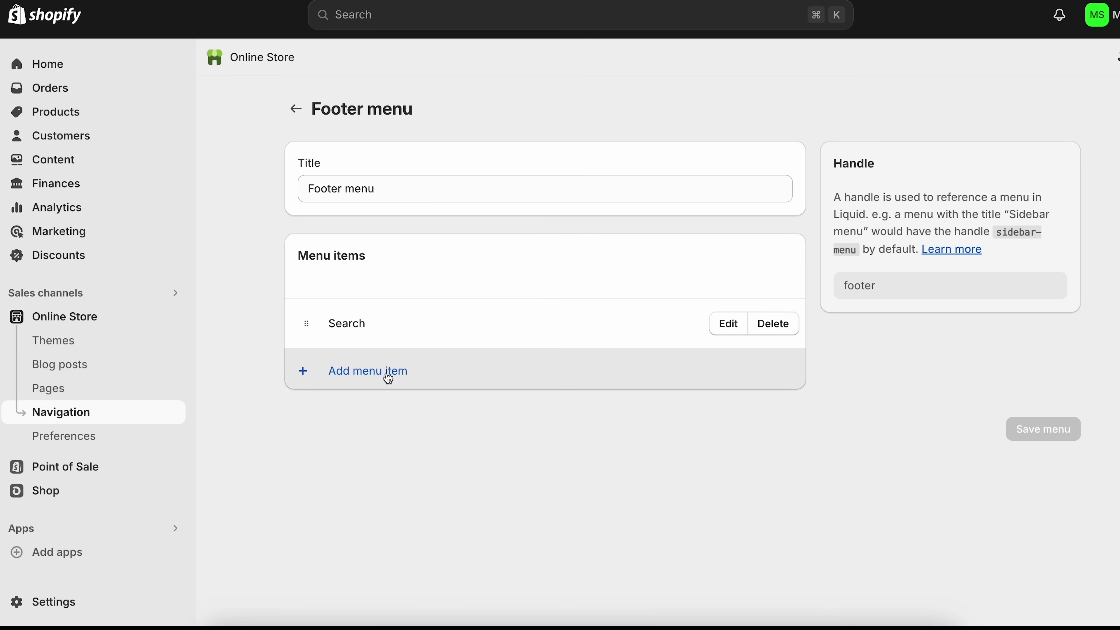
pyautogui.click(390, 379)
pyautogui.click(948, 173)
pyautogui.click(953, 447)
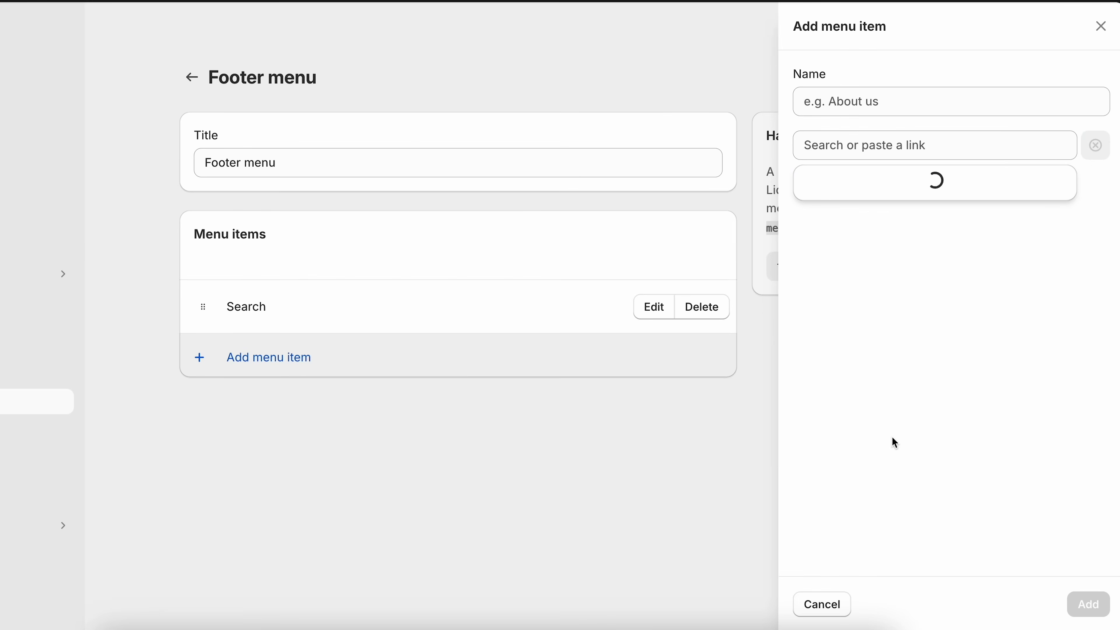
pyautogui.click(853, 229)
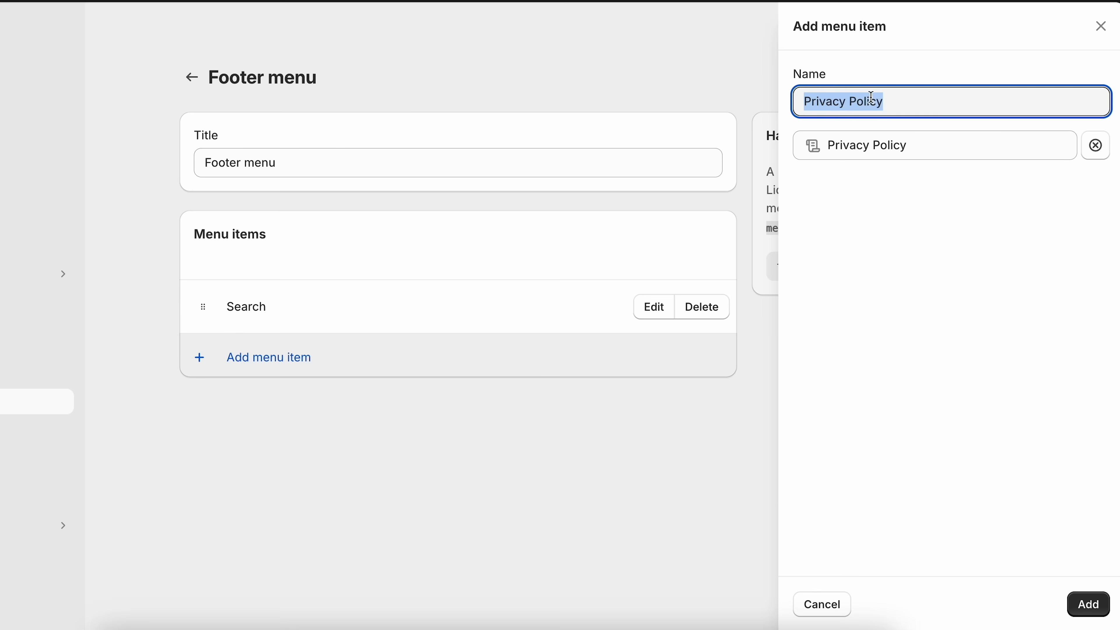
pyautogui.click(1098, 601)
# - Add another policy link to the Footer menu, save it, and return to Online Store Themes
pyautogui.click(269, 406)
pyautogui.click(876, 148)
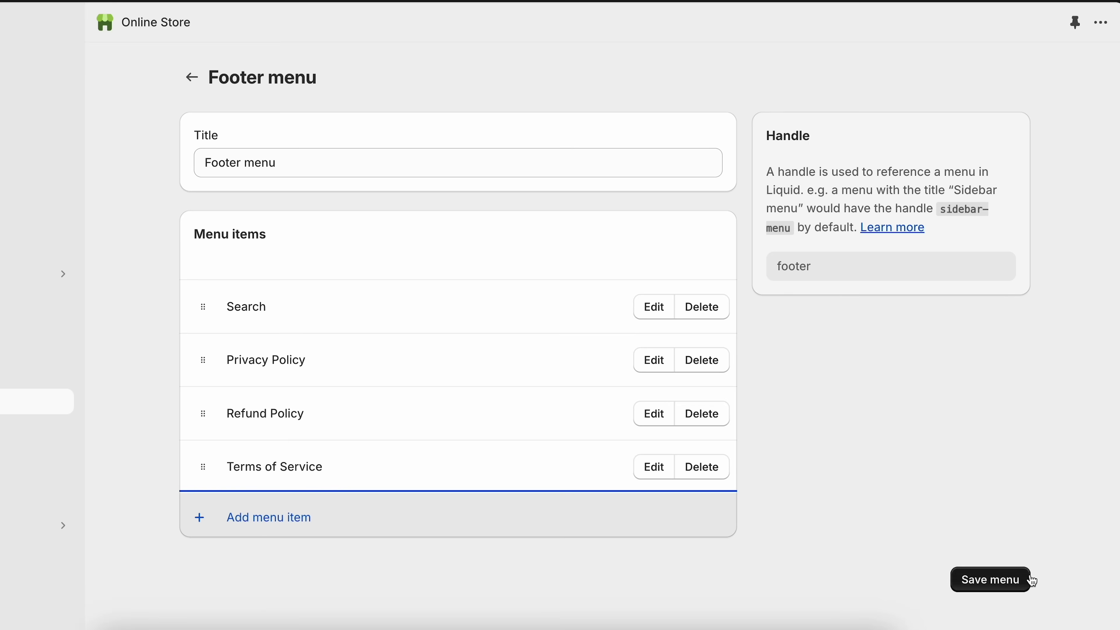
pyautogui.click(1014, 580)
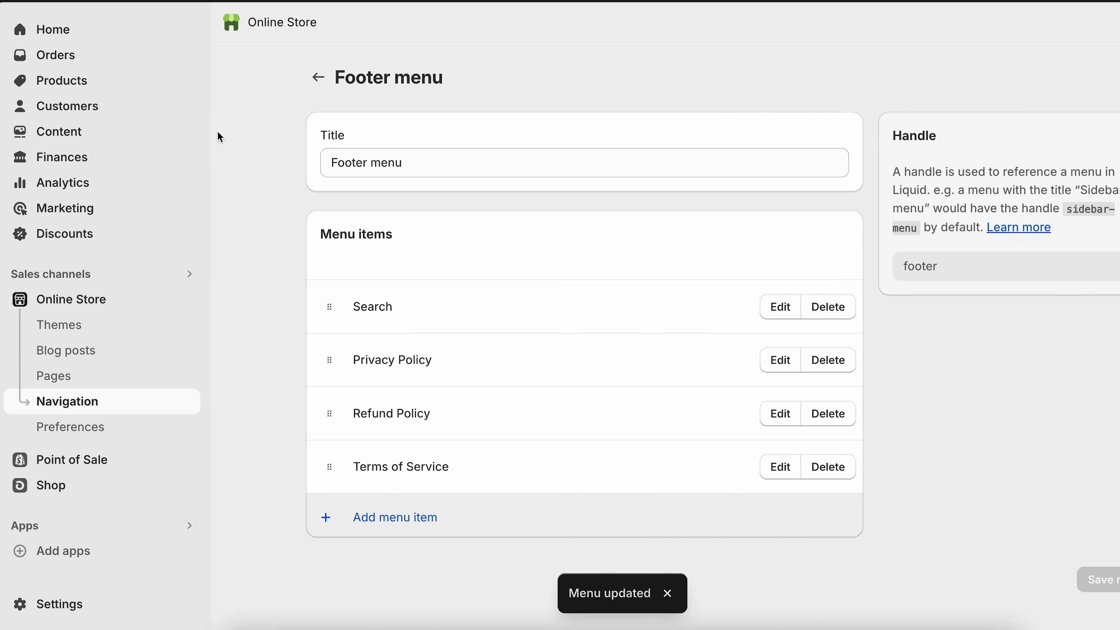
pyautogui.click(88, 302)
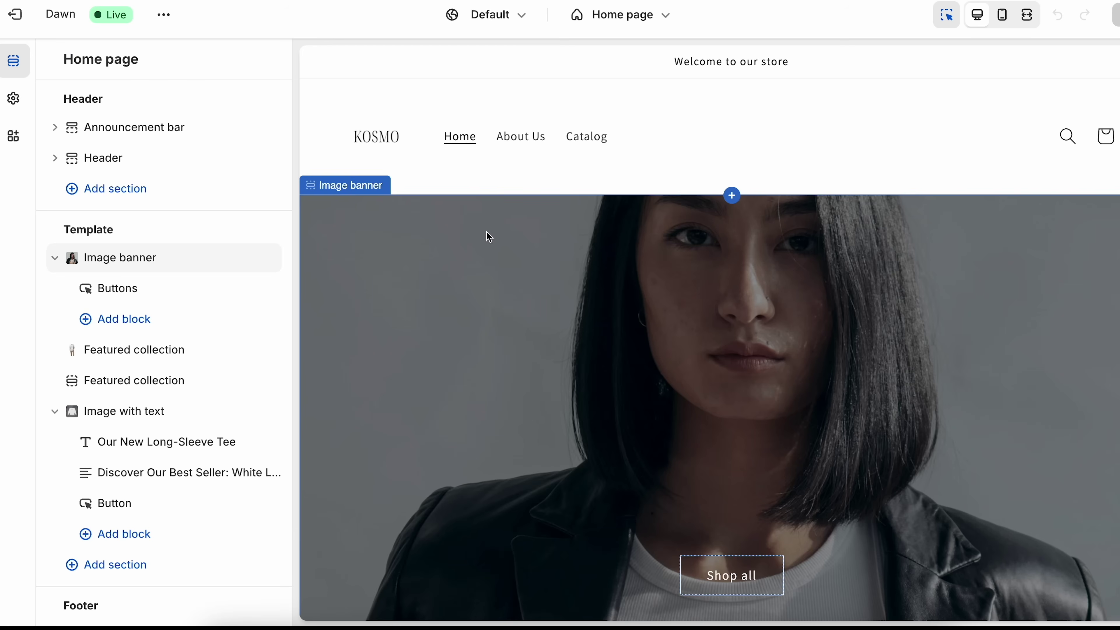
pyautogui.click(12, 14)
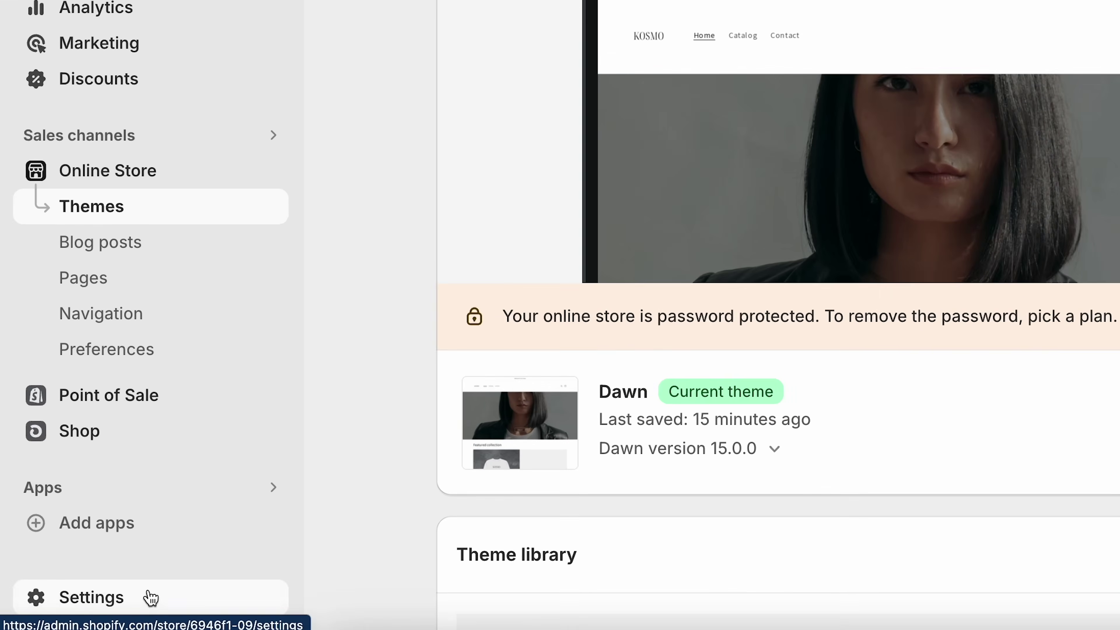
# - Begin Shopify Payments account setup under Settings > Payments and review the business details form
pyautogui.click(88, 602)
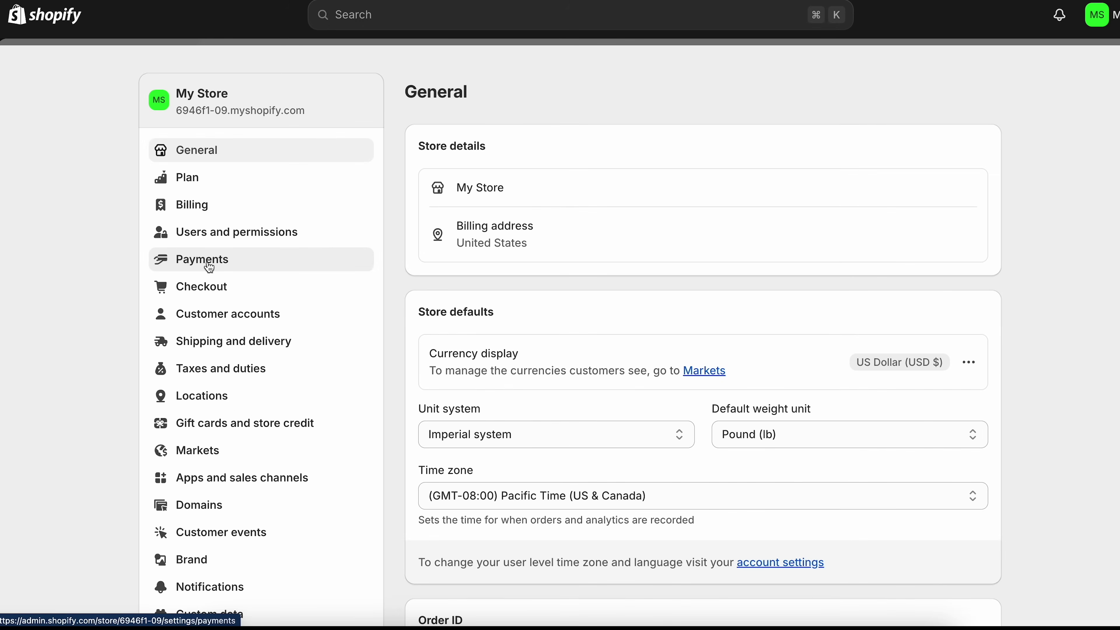
pyautogui.click(318, 86)
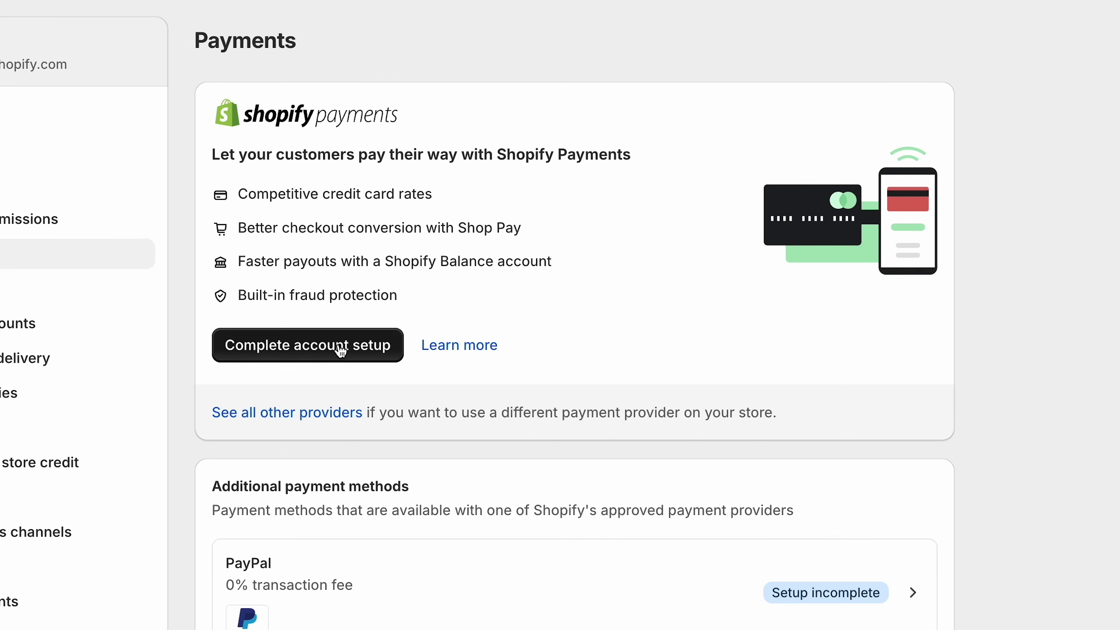
pyautogui.click(308, 355)
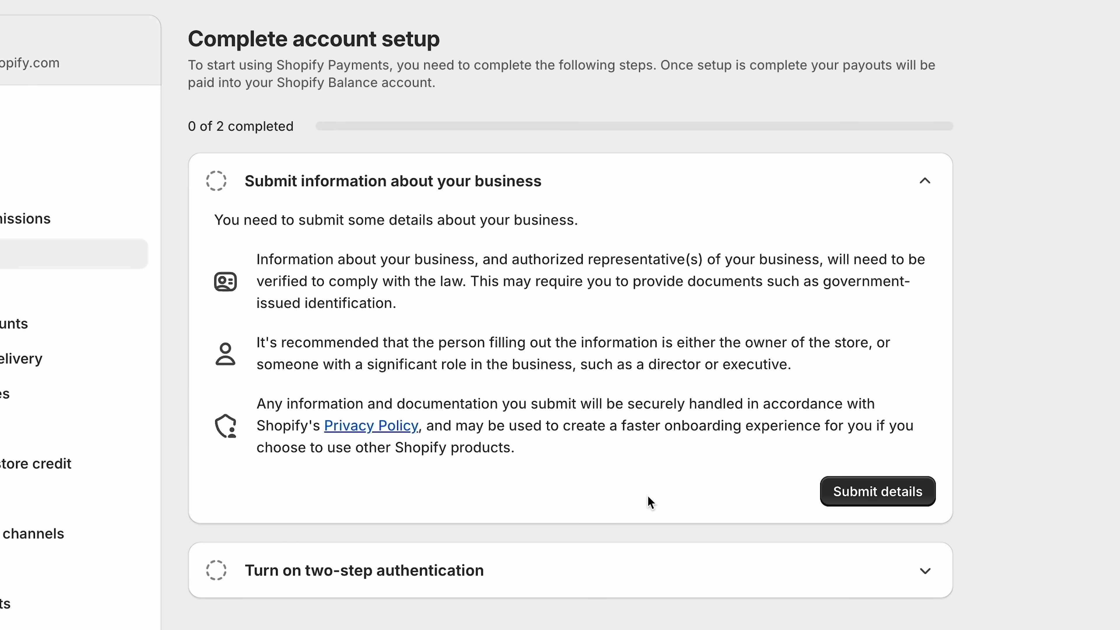
pyautogui.click(908, 494)
pyautogui.scroll(-8, 836, 538)
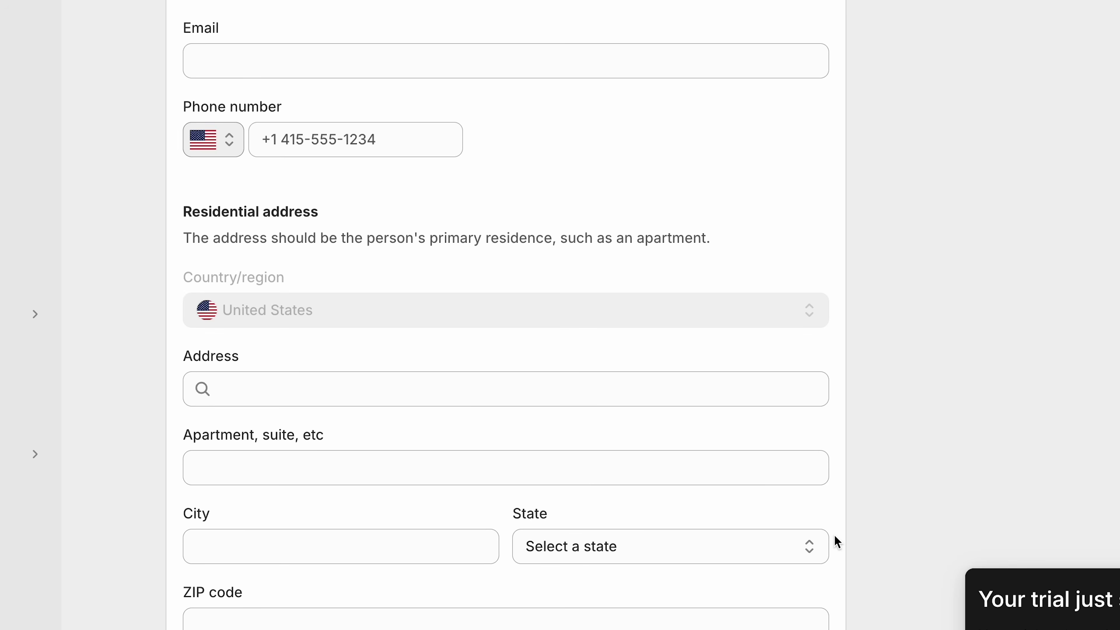
pyautogui.scroll(8, 835, 538)
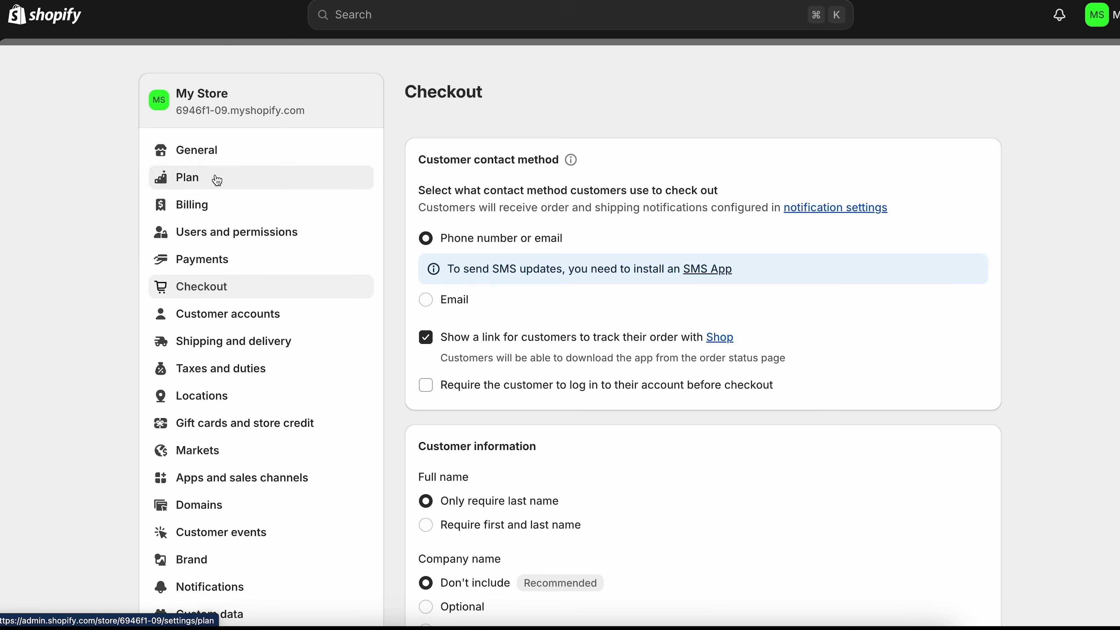
# - Open the Shipping and delivery settings and scroll through the shipping rates
pyautogui.scroll(-4, 223, 468)
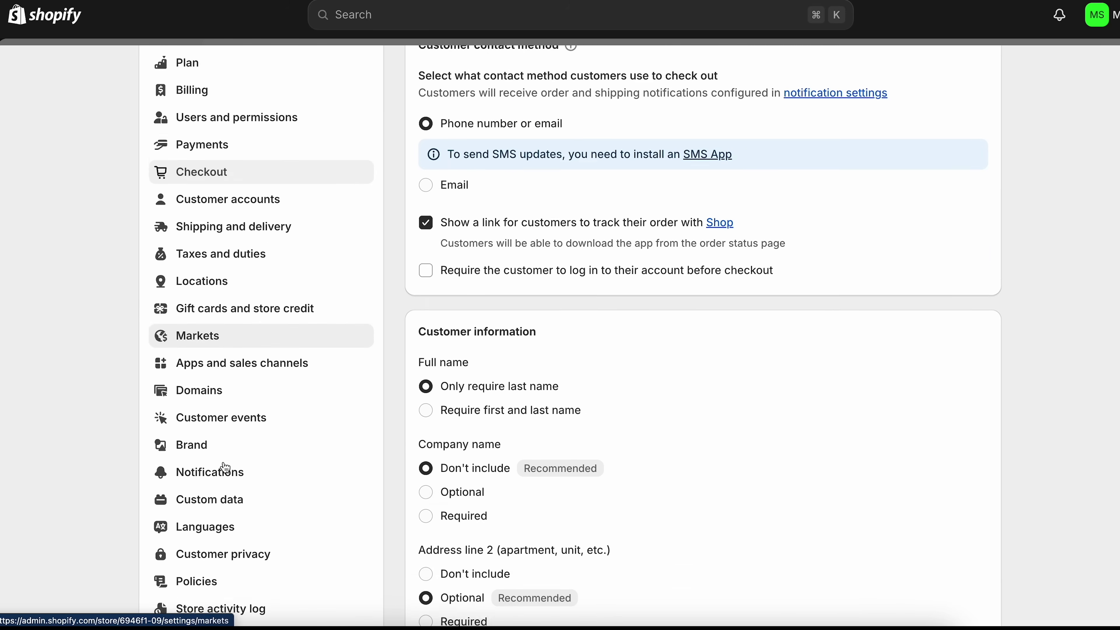
pyautogui.scroll(1, 223, 467)
pyautogui.scroll(3, 454, 194)
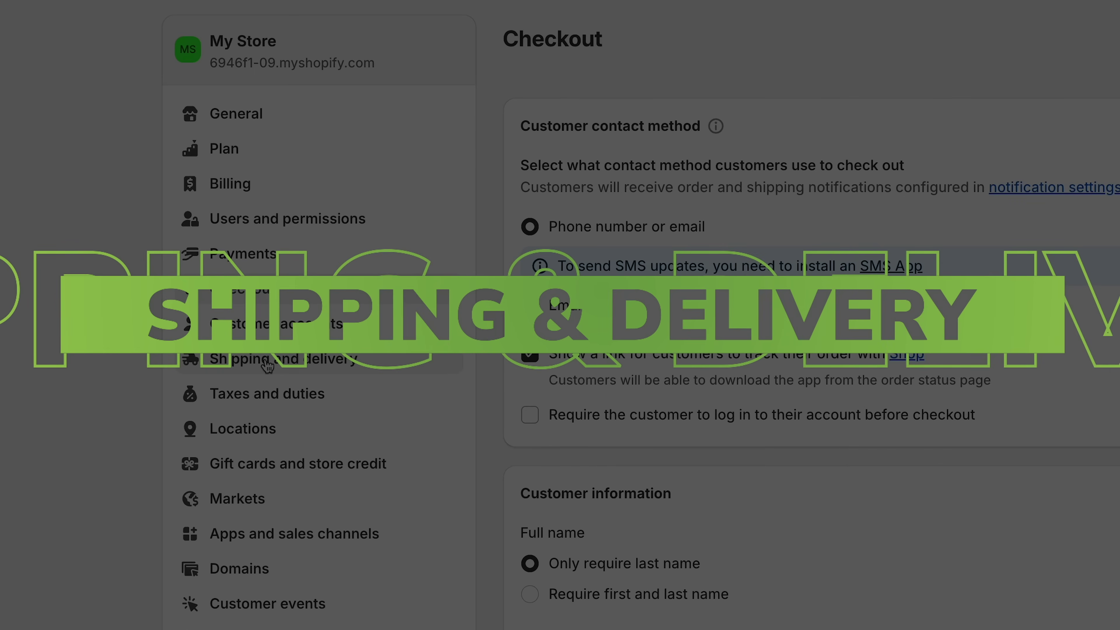
pyautogui.click(267, 365)
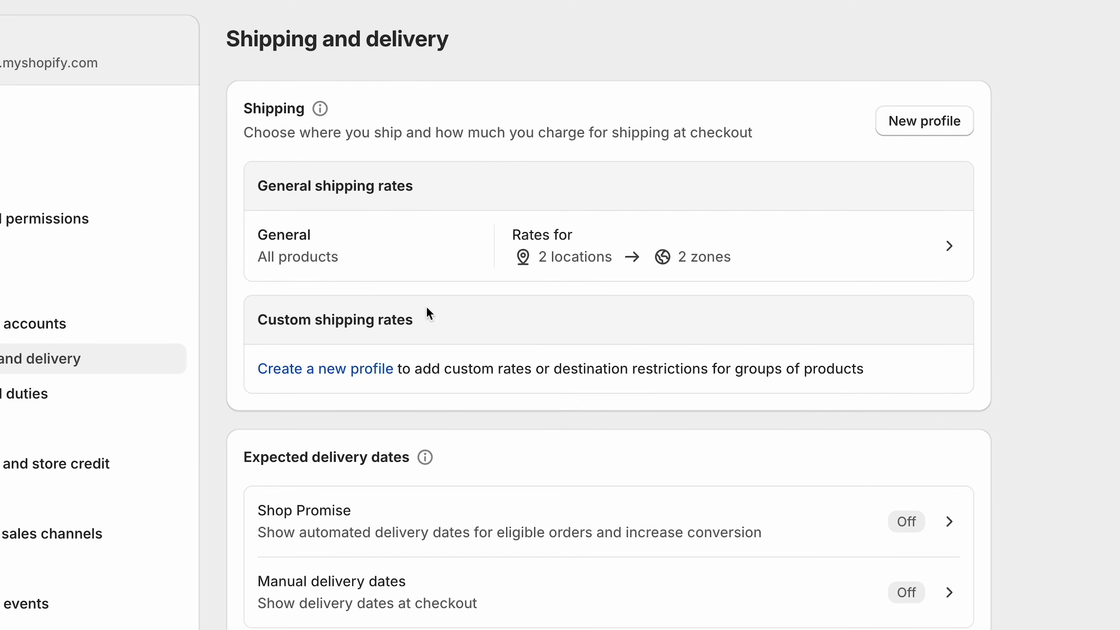
pyautogui.scroll(-10, 482, 389)
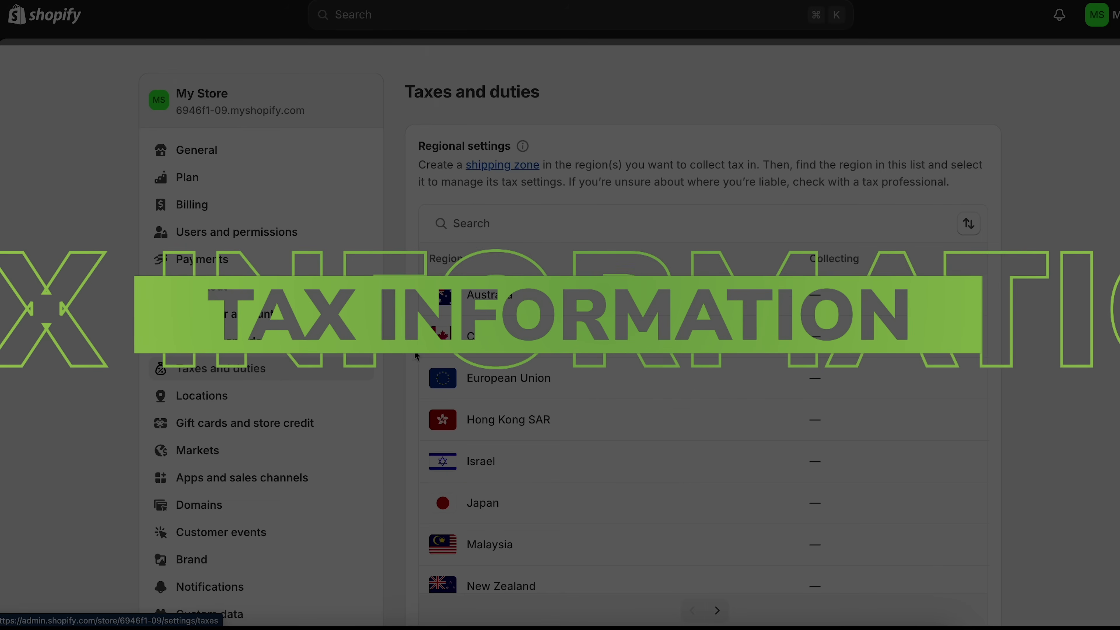
# - Scroll through the Taxes and duties regions, such as Australia, Canada and the European Union
pyautogui.scroll(-8, 417, 355)
pyautogui.scroll(6, 1076, 369)
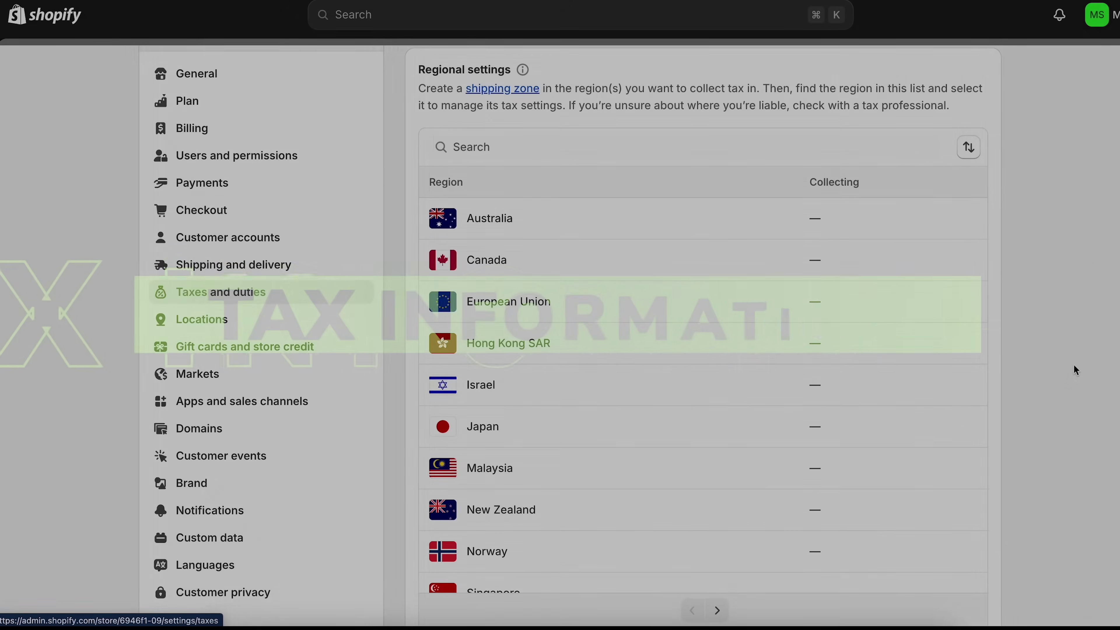
pyautogui.scroll(-8, 1048, 392)
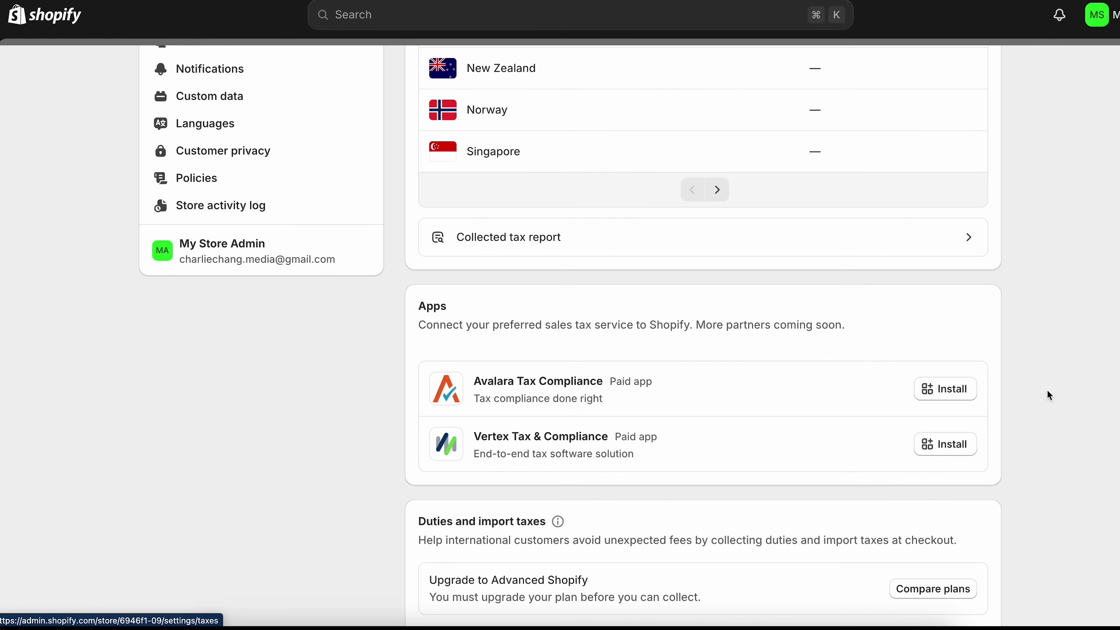
pyautogui.scroll(10, 1049, 395)
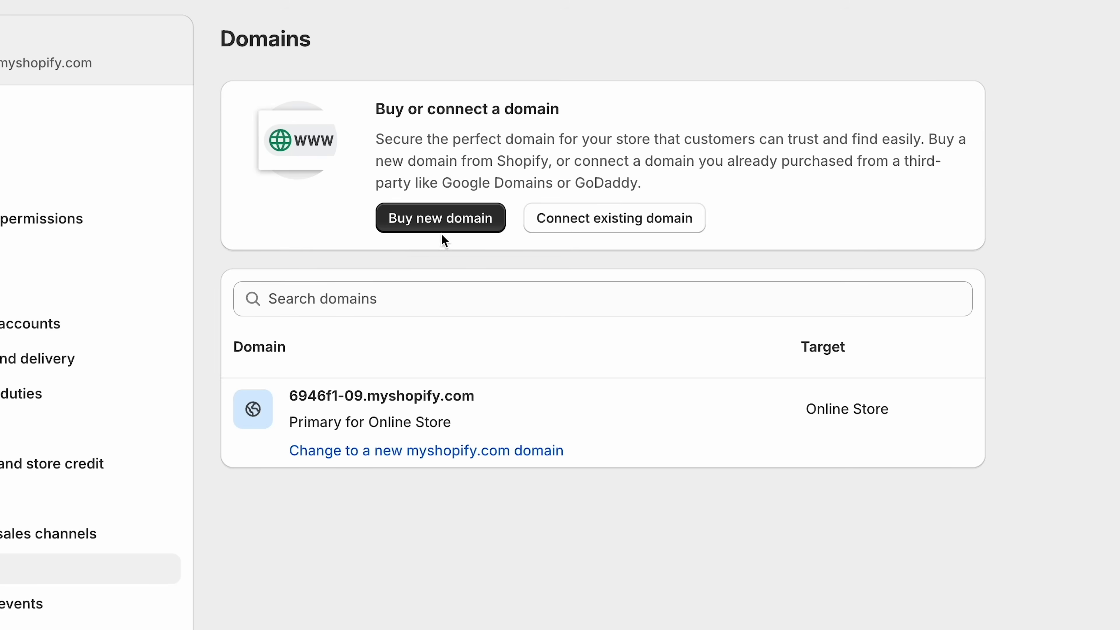
# - Buy the new domain kosmoclothingdemo.com at $15.00 USD per year
pyautogui.click(577, 241)
pyautogui.click(537, 199)
pyautogui.write('kosmoclothingdemo.com')
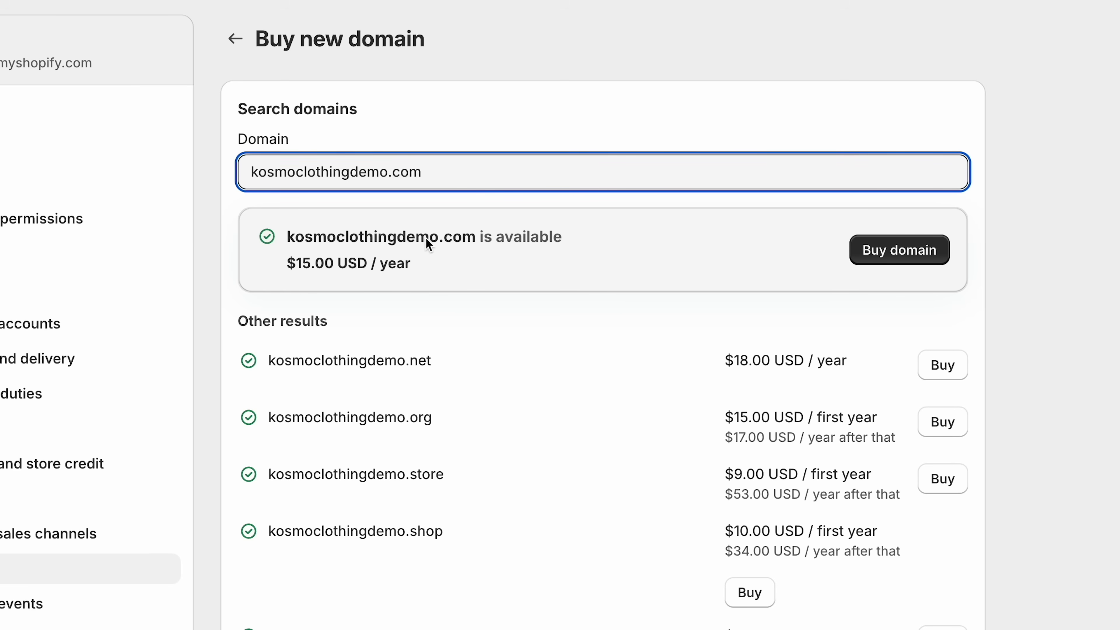
pyautogui.click(900, 251)
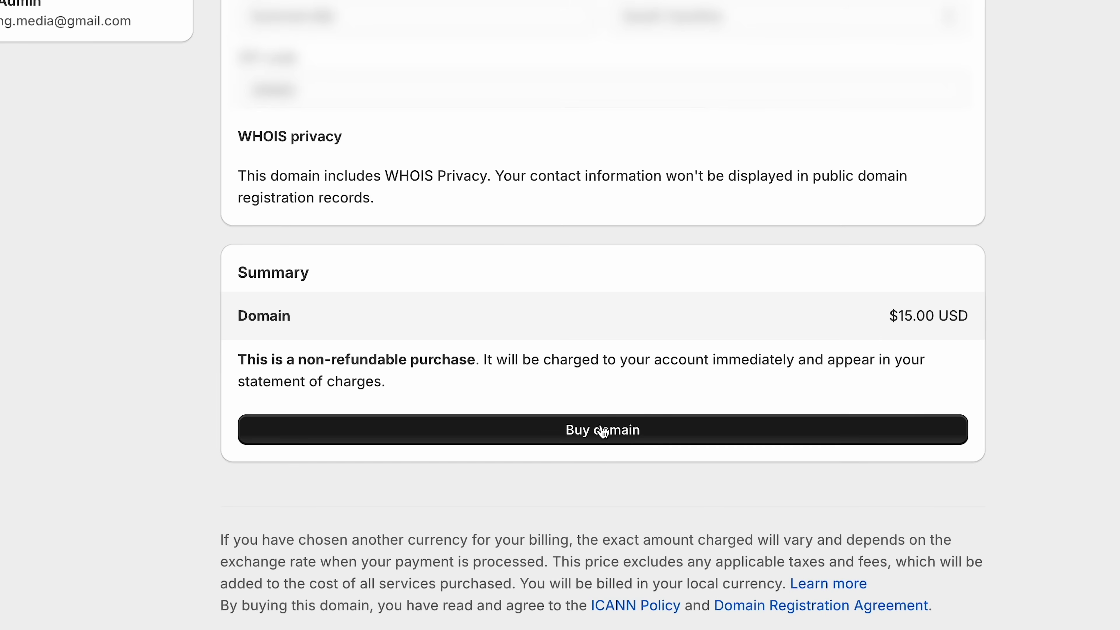
pyautogui.click(603, 430)
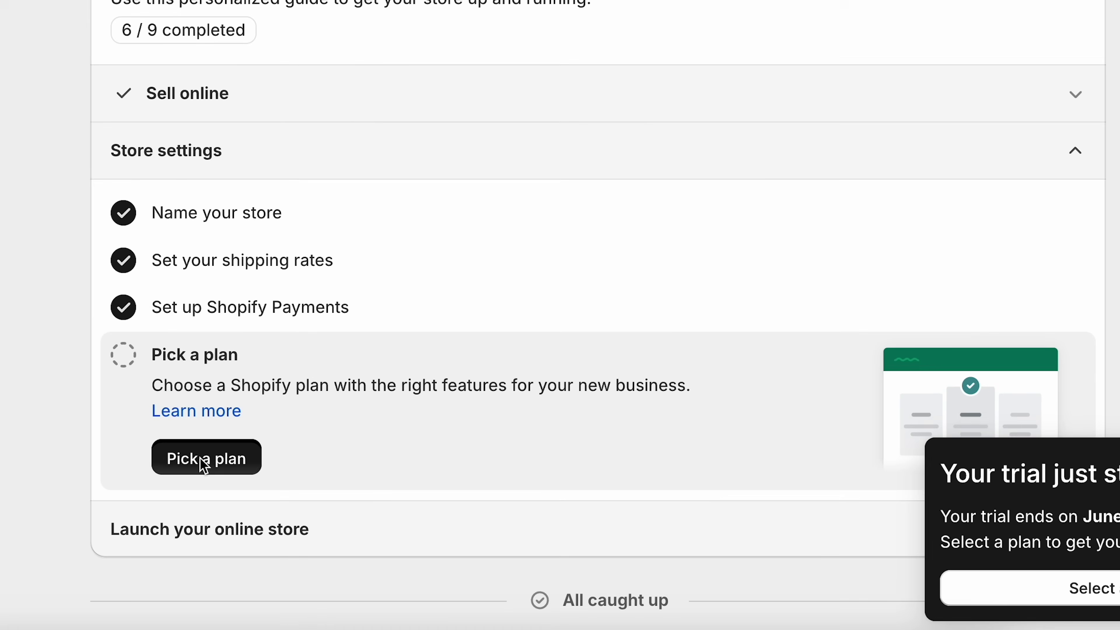
# - Choose the Basic plan from Pick a plan and confirm the subscription
pyautogui.click(240, 615)
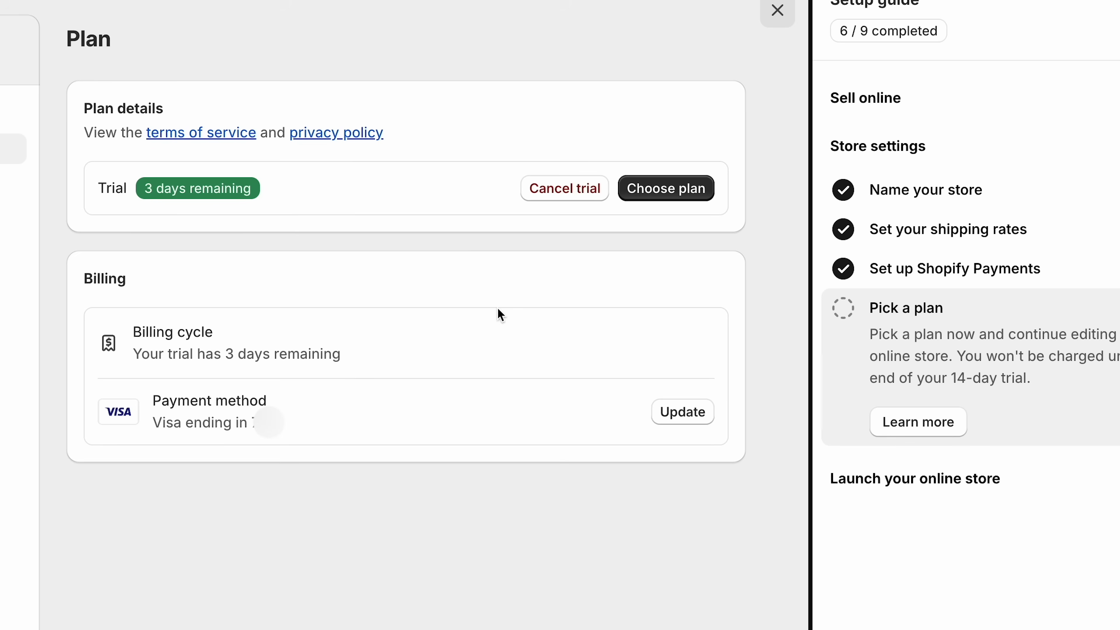
pyautogui.click(688, 186)
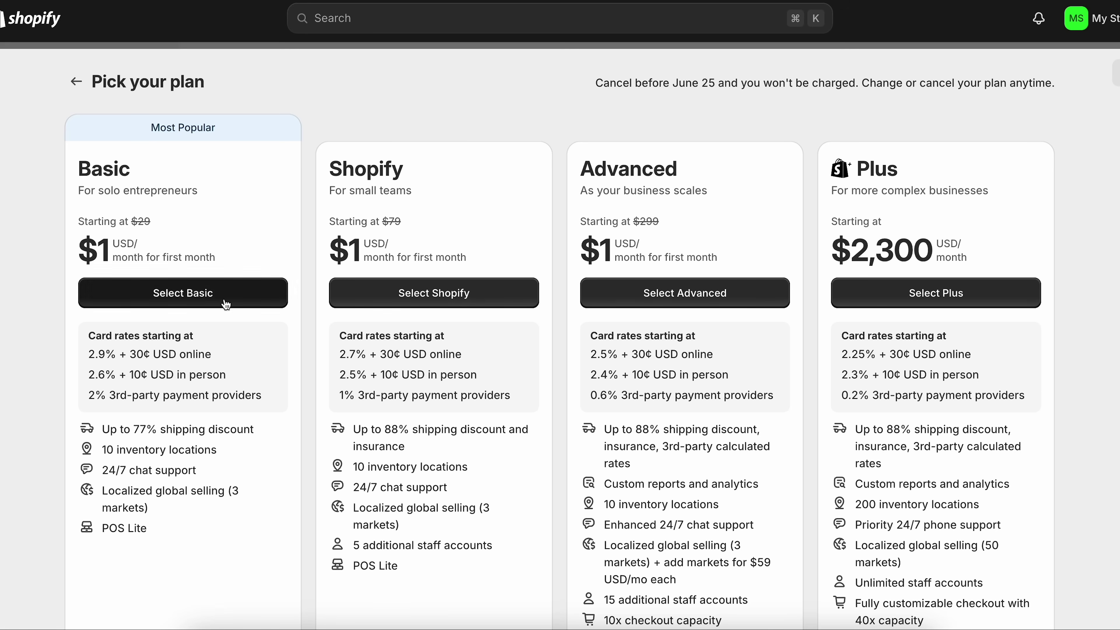
pyautogui.click(193, 299)
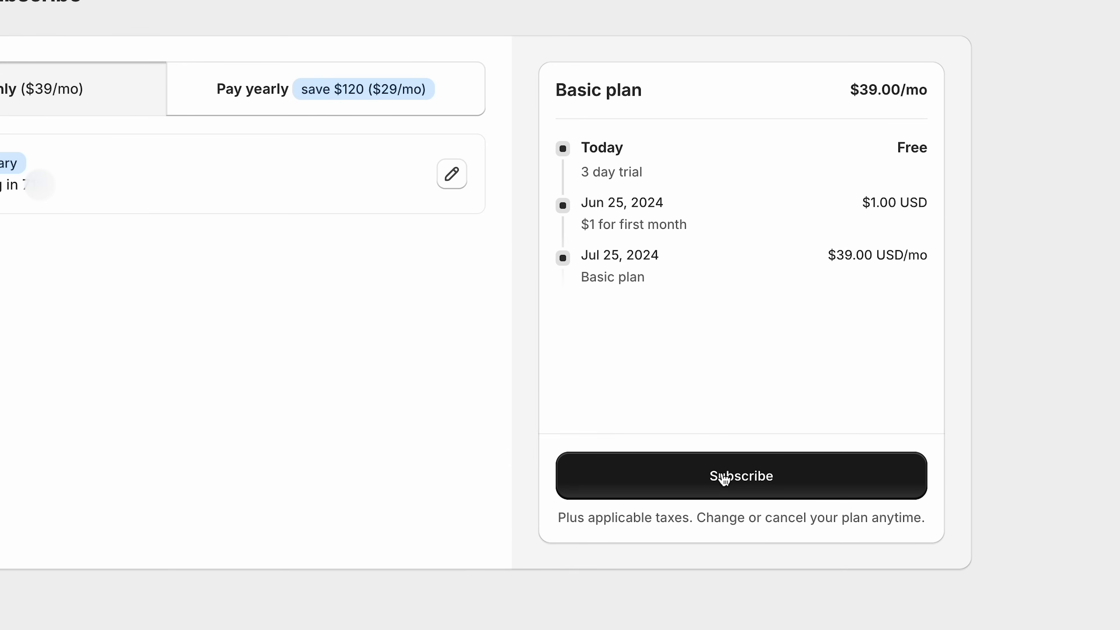
pyautogui.click(810, 457)
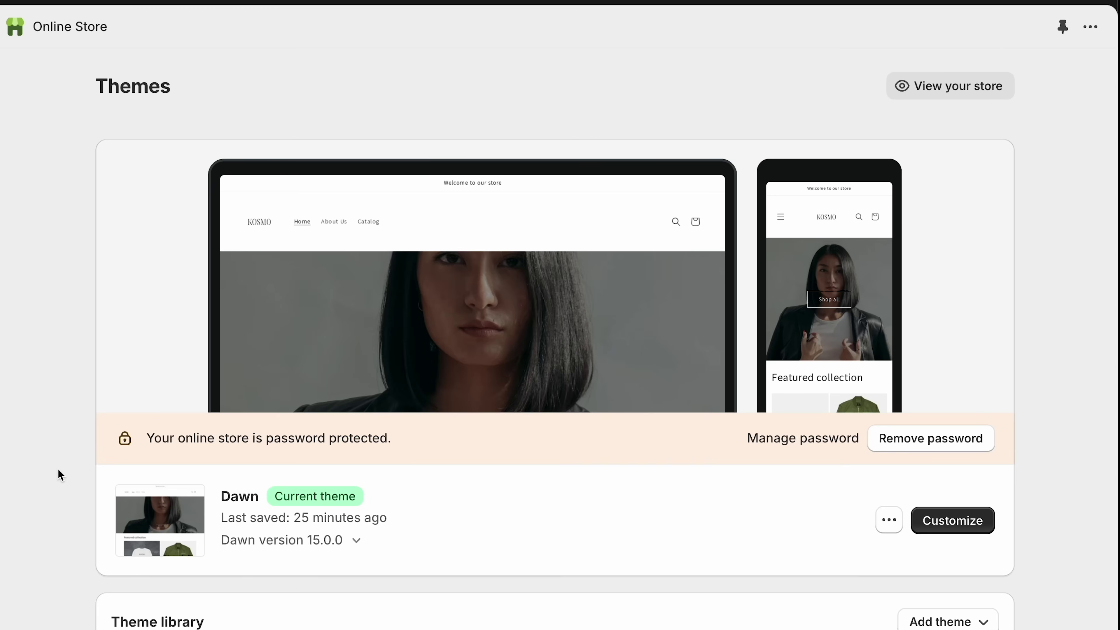
# - Remove the online store's password using the password-protected banner on the Themes page
pyautogui.scroll(-3, 61, 475)
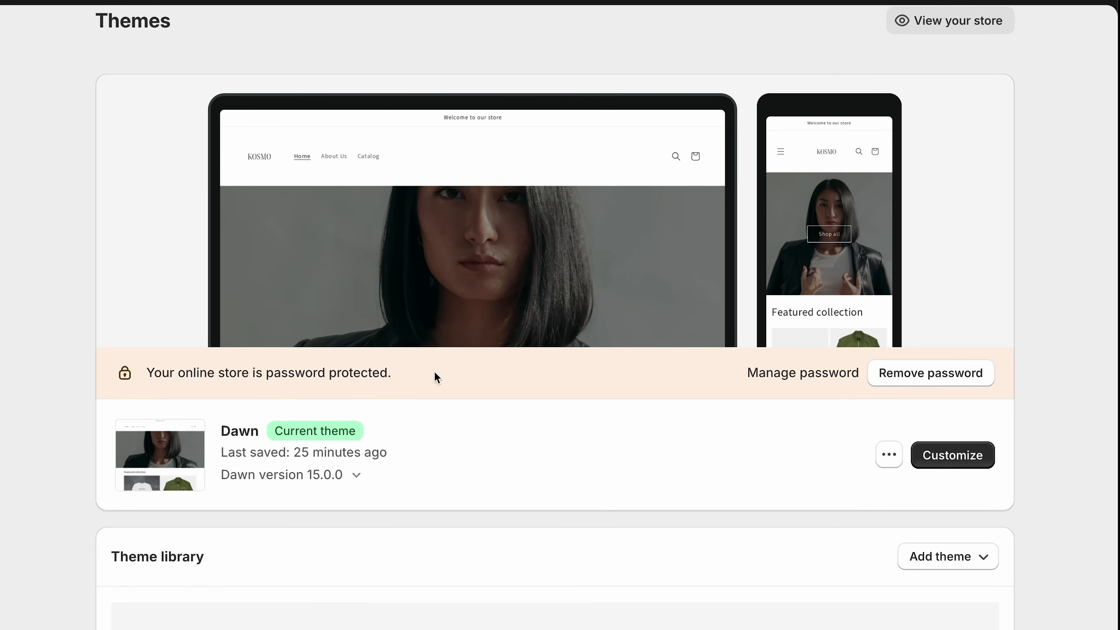
pyautogui.click(950, 372)
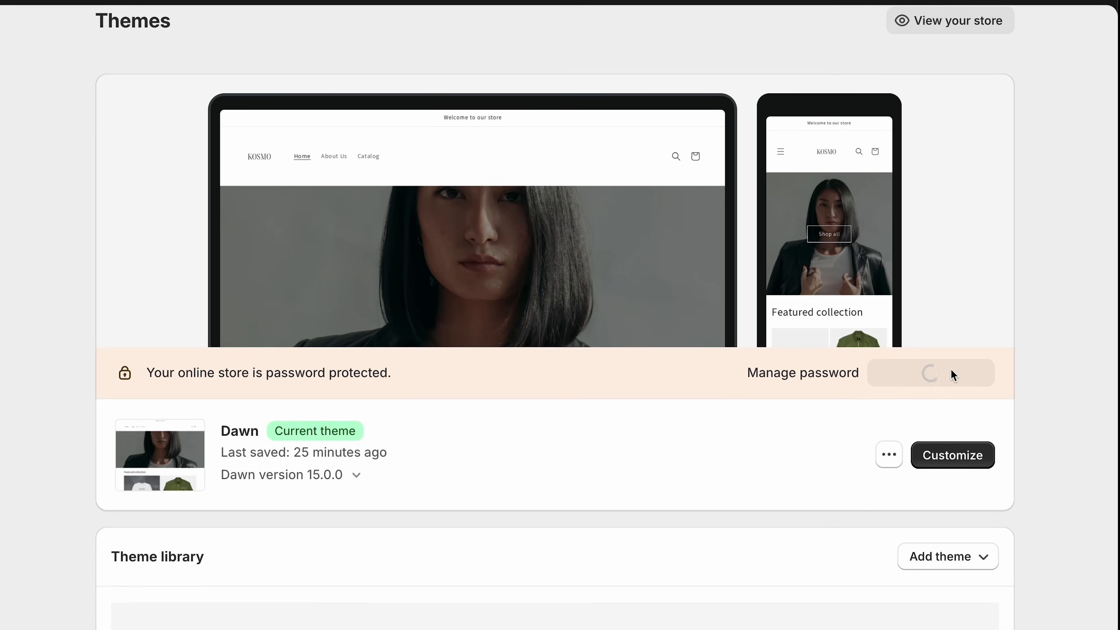
pyautogui.scroll(-1, 951, 370)
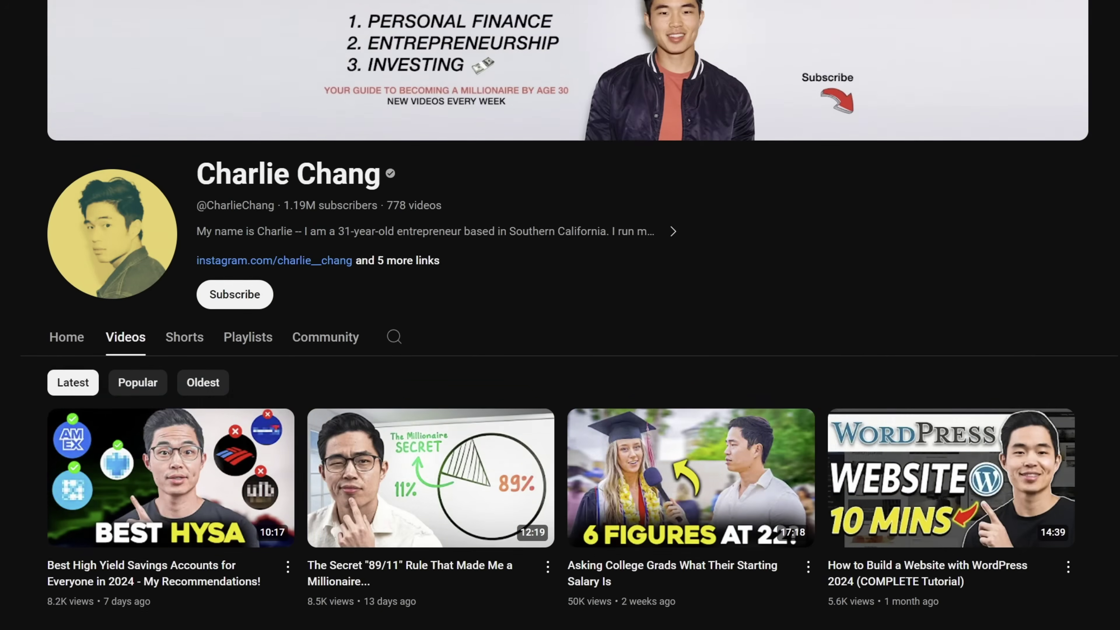
# - Scroll down the YouTube channel's Videos grid to browse its uploads
pyautogui.scroll(-10, 560, 316)
pyautogui.scroll(-12, 560, 315)
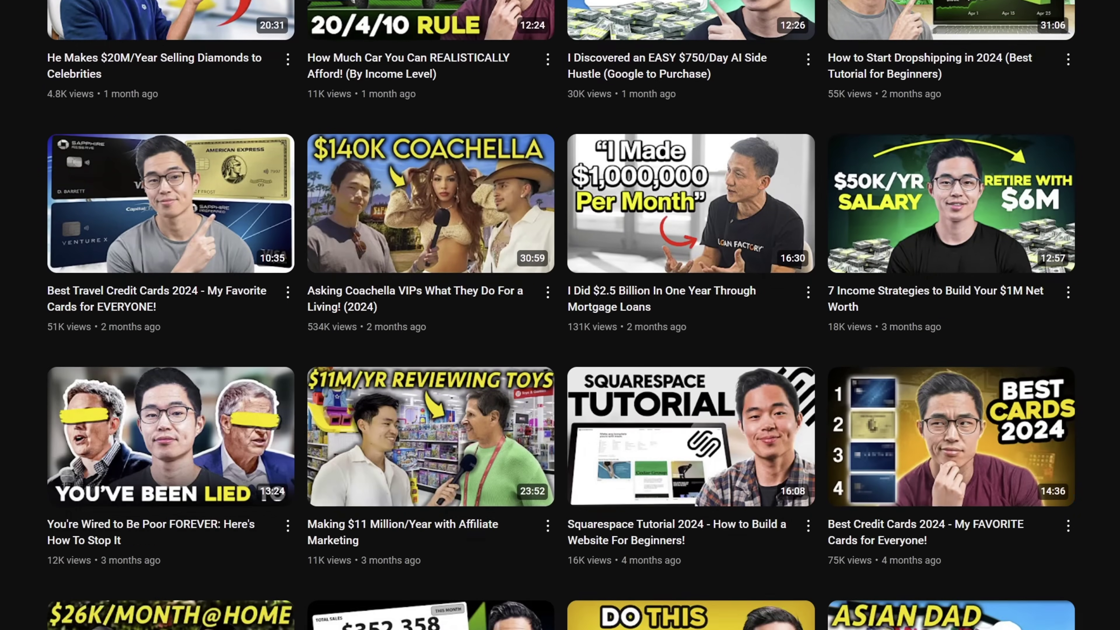